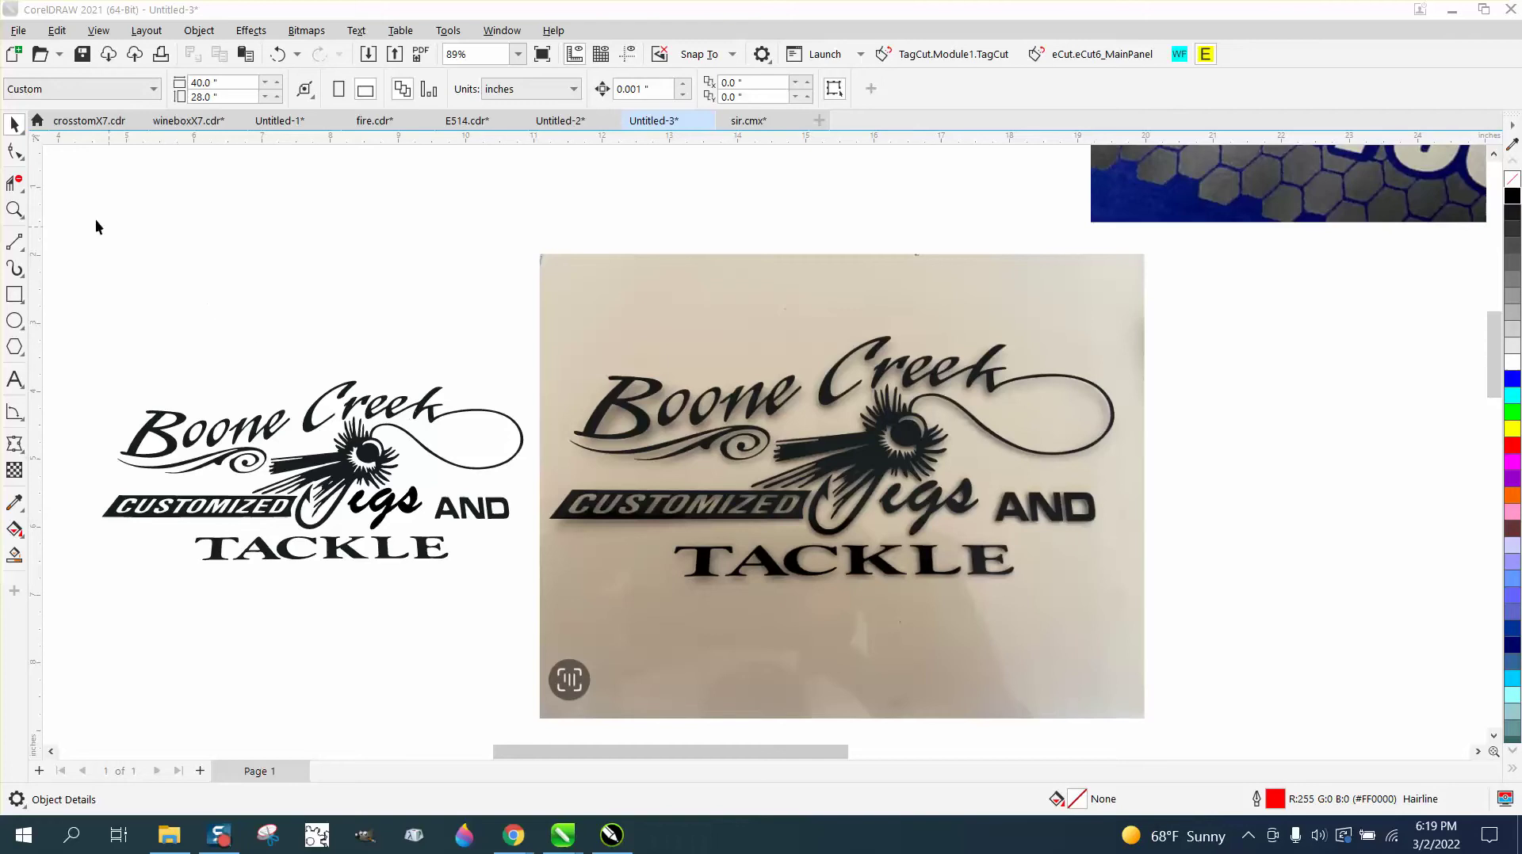
Step: Zoom in on the Boone Creek logo photo to inspect it
{"action": "left_click", "coordinate": [4, 214]}
{"action": "left_click", "coordinate": [14, 211]}
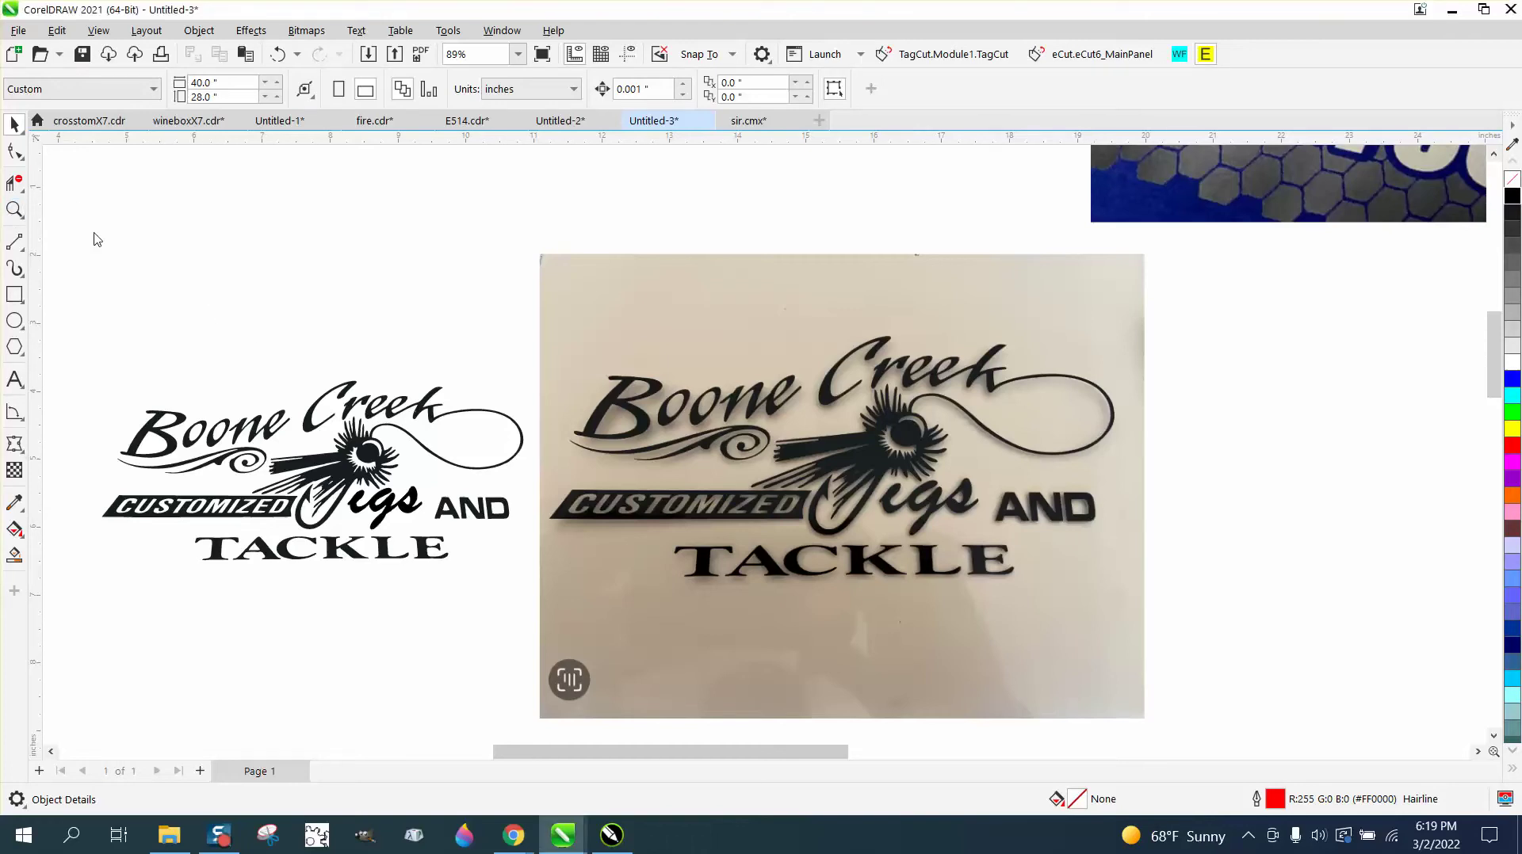
{"action": "left_click_drag", "start_coordinate": [514, 341], "coordinate": [1194, 607]}
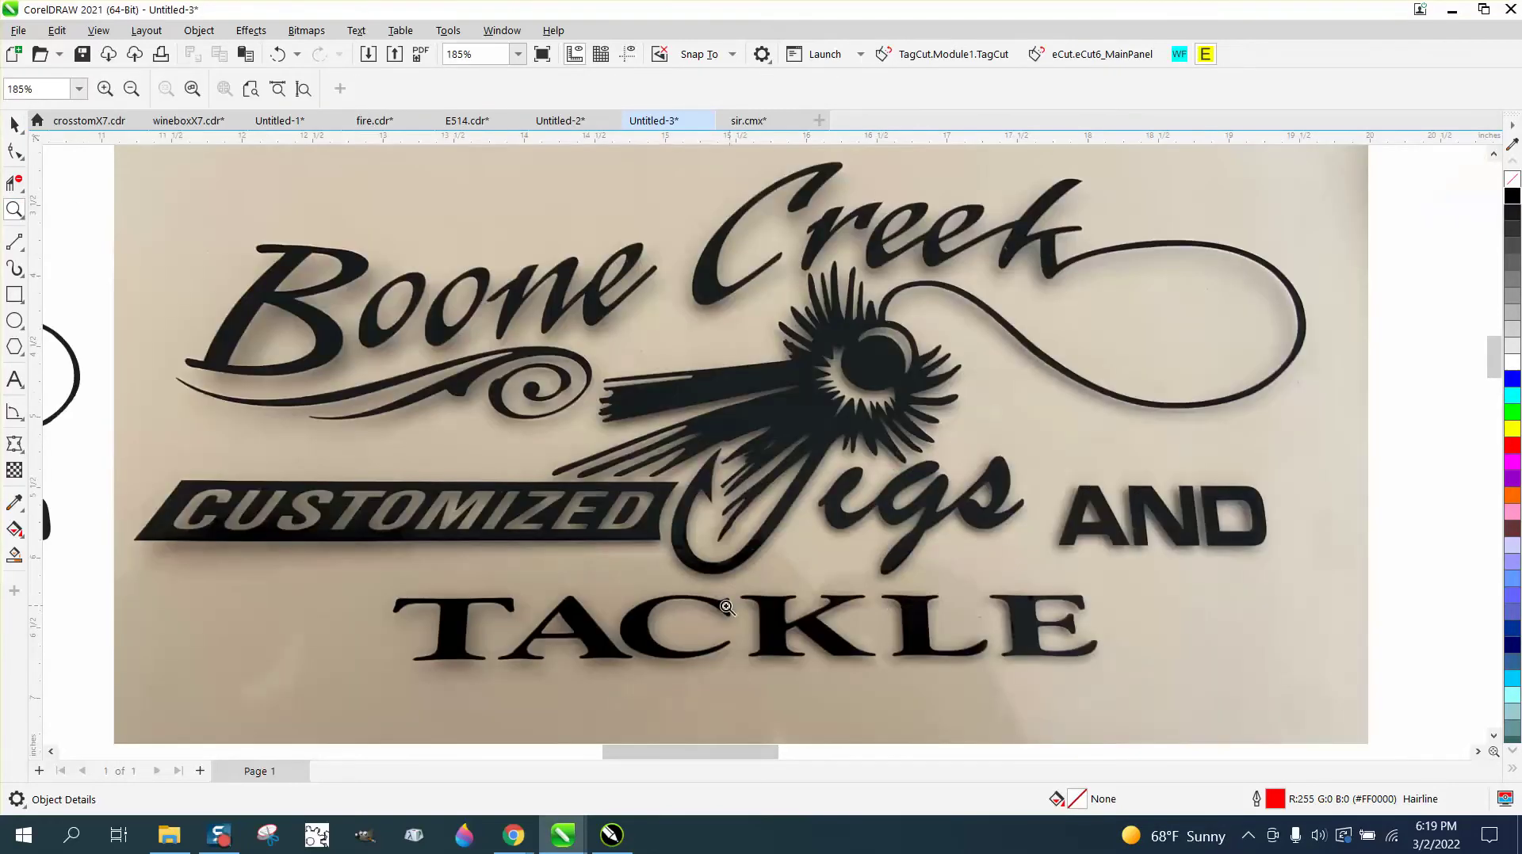
{"action": "scroll", "coordinate": [727, 609], "scroll_direction": "down", "scroll_amount": 3}
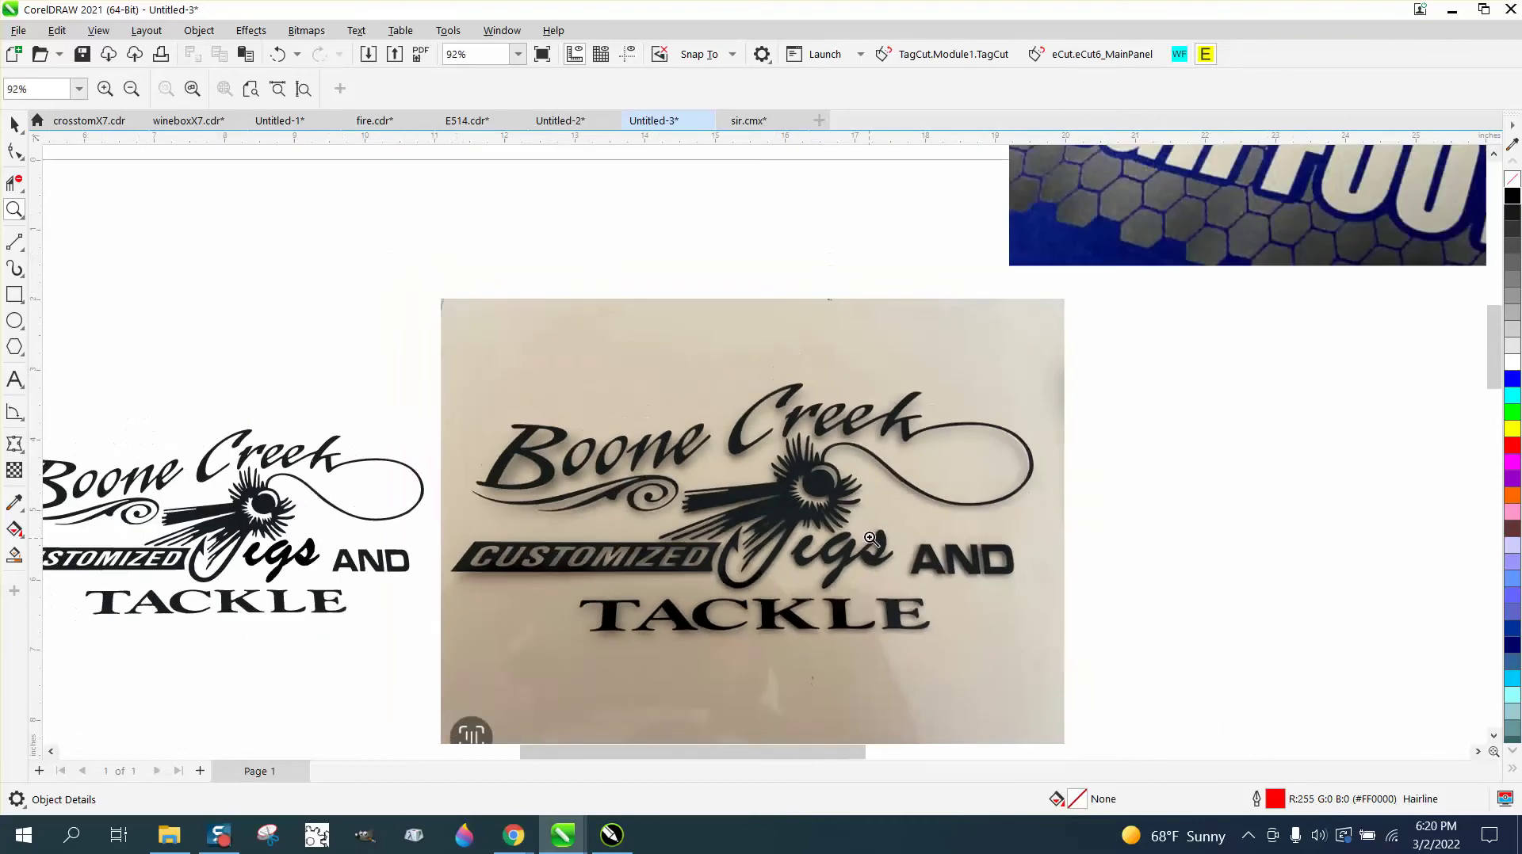
{"action": "scroll", "coordinate": [875, 546], "scroll_direction": "down", "scroll_amount": 1}
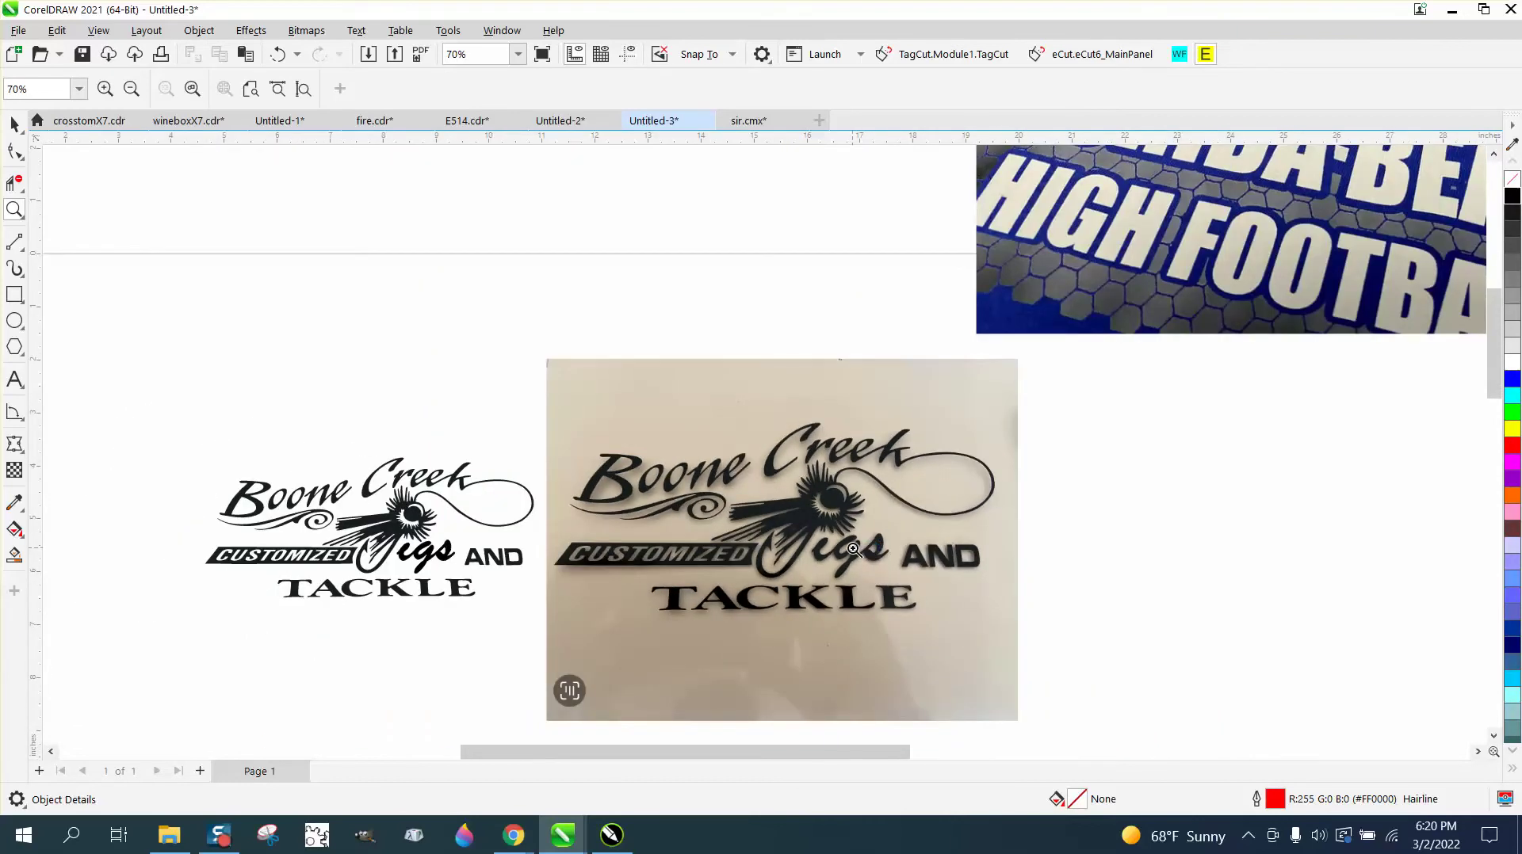
Step: Drag the blue football photo off to the top-right, clear of the logo photo
{"action": "left_click", "coordinate": [15, 125]}
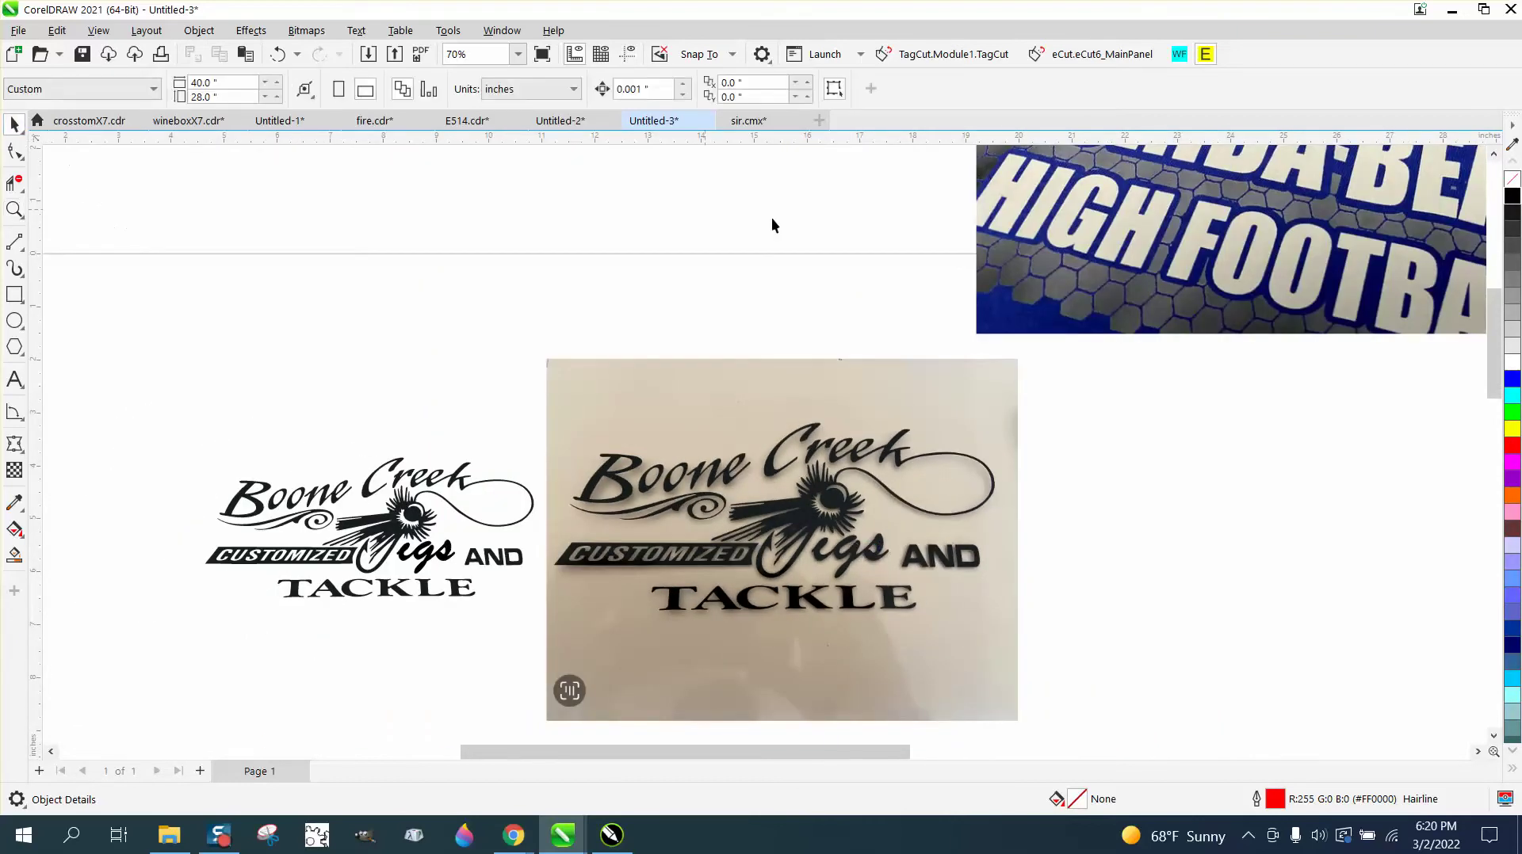
{"action": "left_click_drag", "start_coordinate": [1110, 248], "coordinate": [1458, 223]}
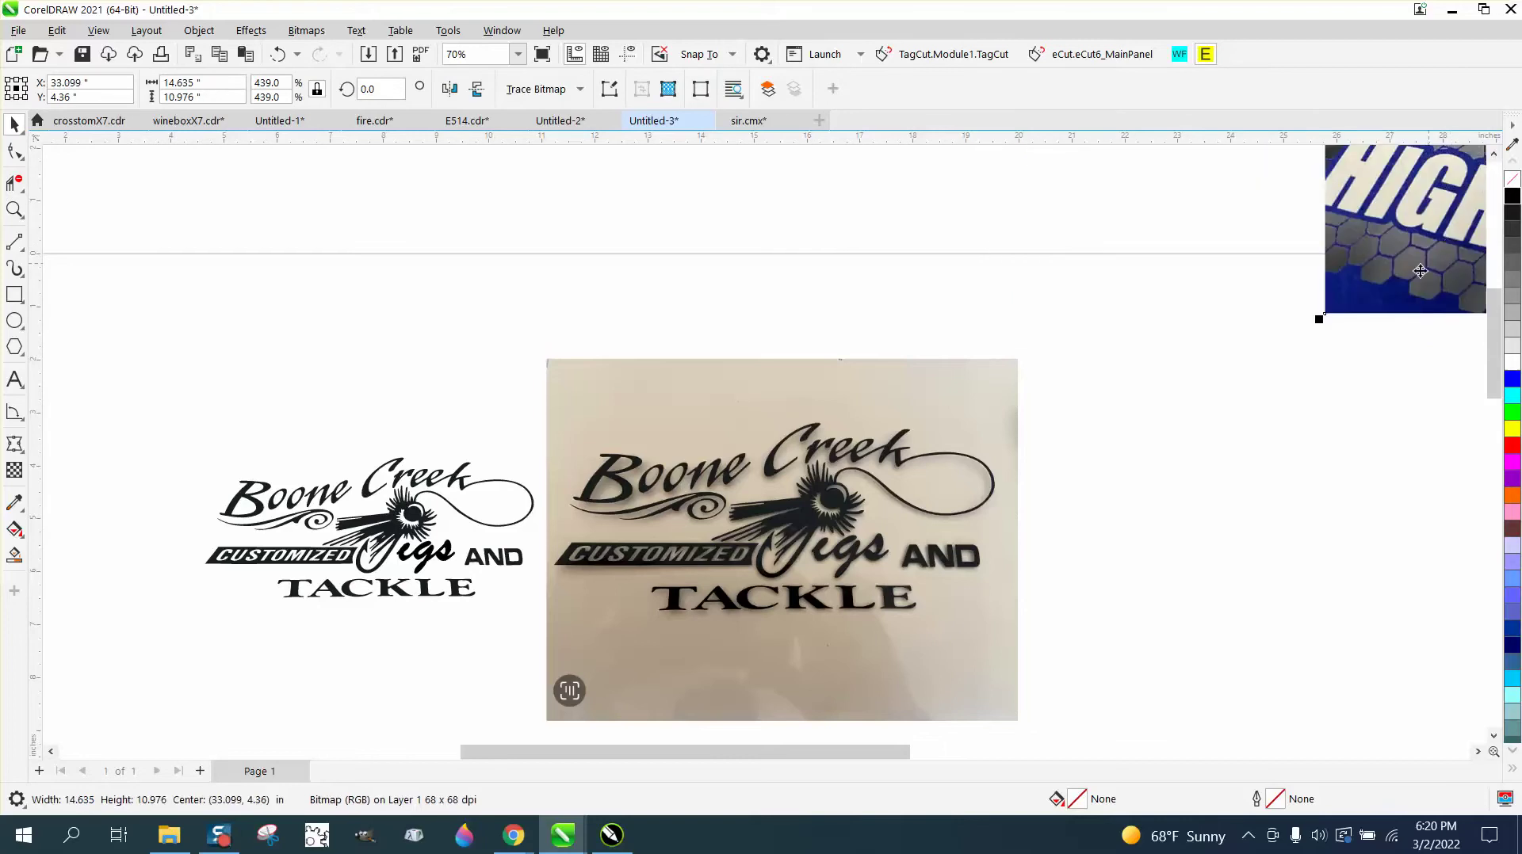
{"action": "left_click_drag", "start_coordinate": [1409, 281], "coordinate": [1465, 203]}
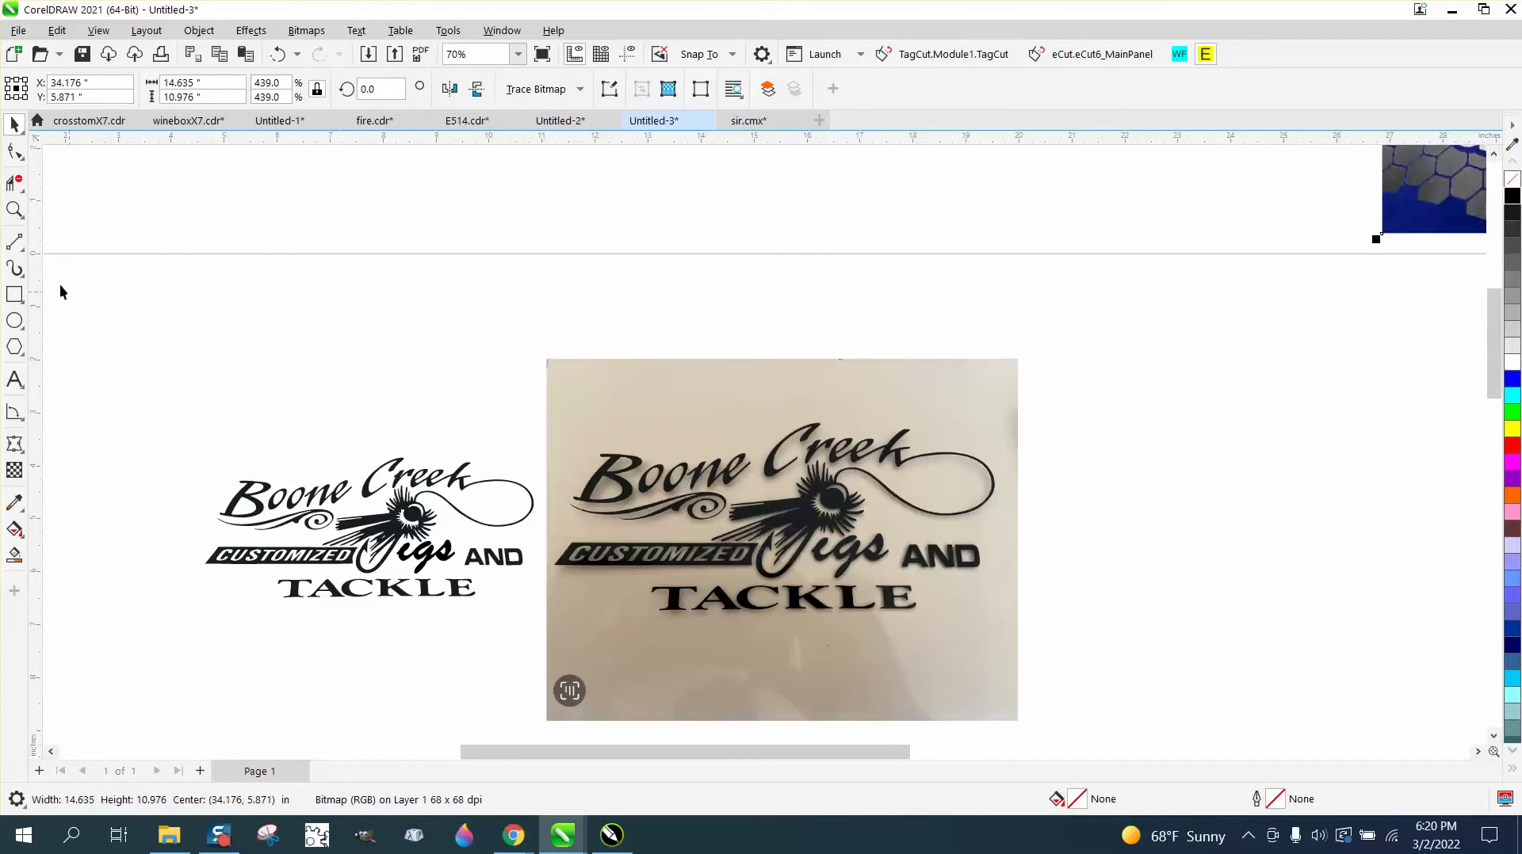
{"action": "left_click", "coordinate": [14, 209]}
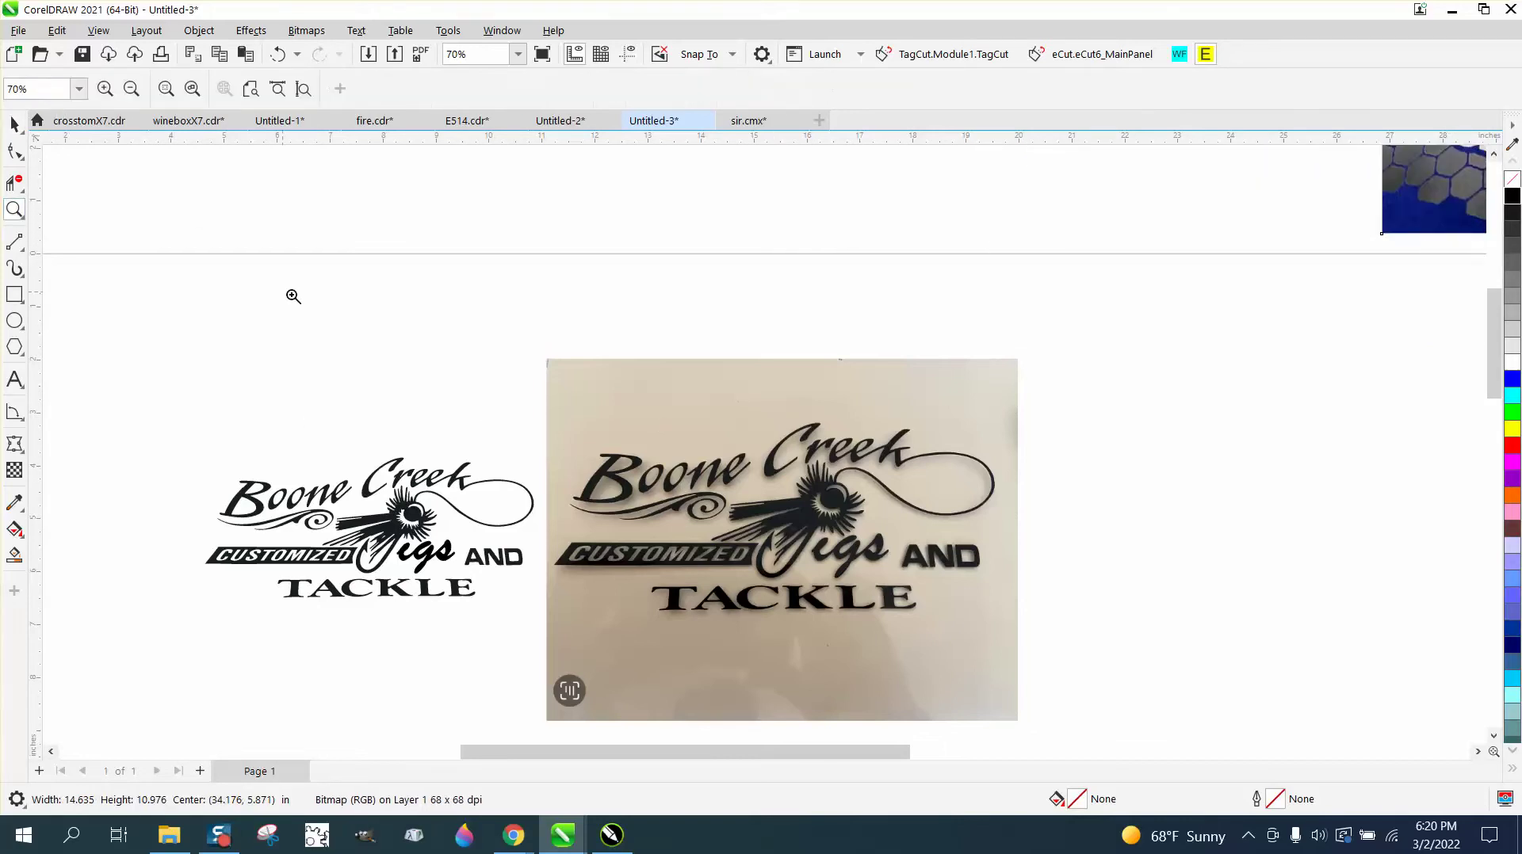
{"action": "left_click_drag", "start_coordinate": [504, 347], "coordinate": [1172, 745]}
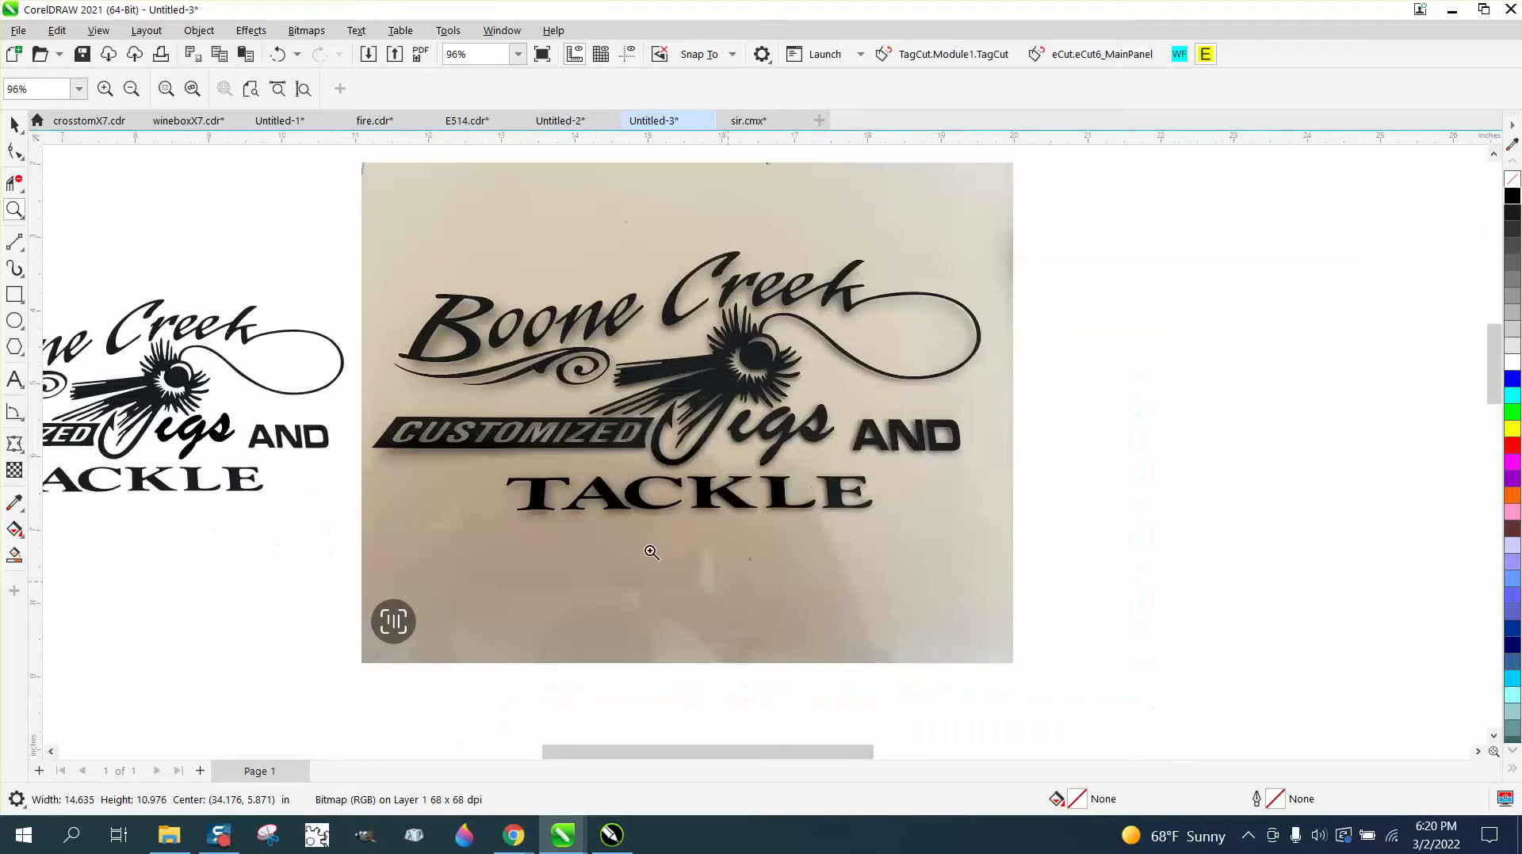
{"action": "left_click", "coordinate": [14, 123]}
{"action": "scroll", "coordinate": [640, 459], "scroll_direction": "down", "scroll_amount": 2}
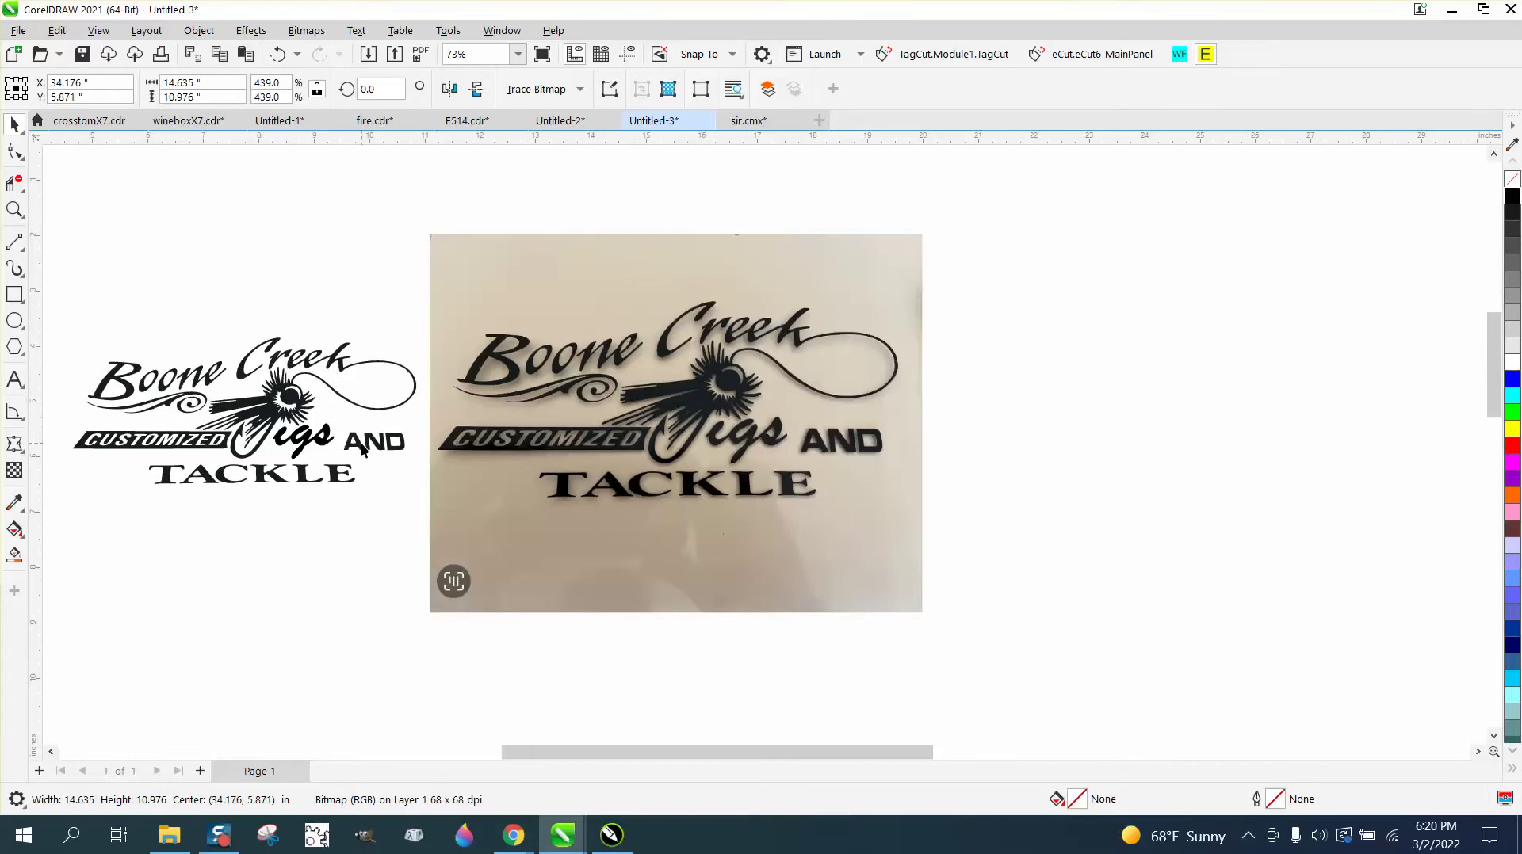
Step: Scale the Boone Creek photo to 13.5% (1.013 × 0.778 in) and zoom in on it
{"action": "left_click", "coordinate": [579, 438]}
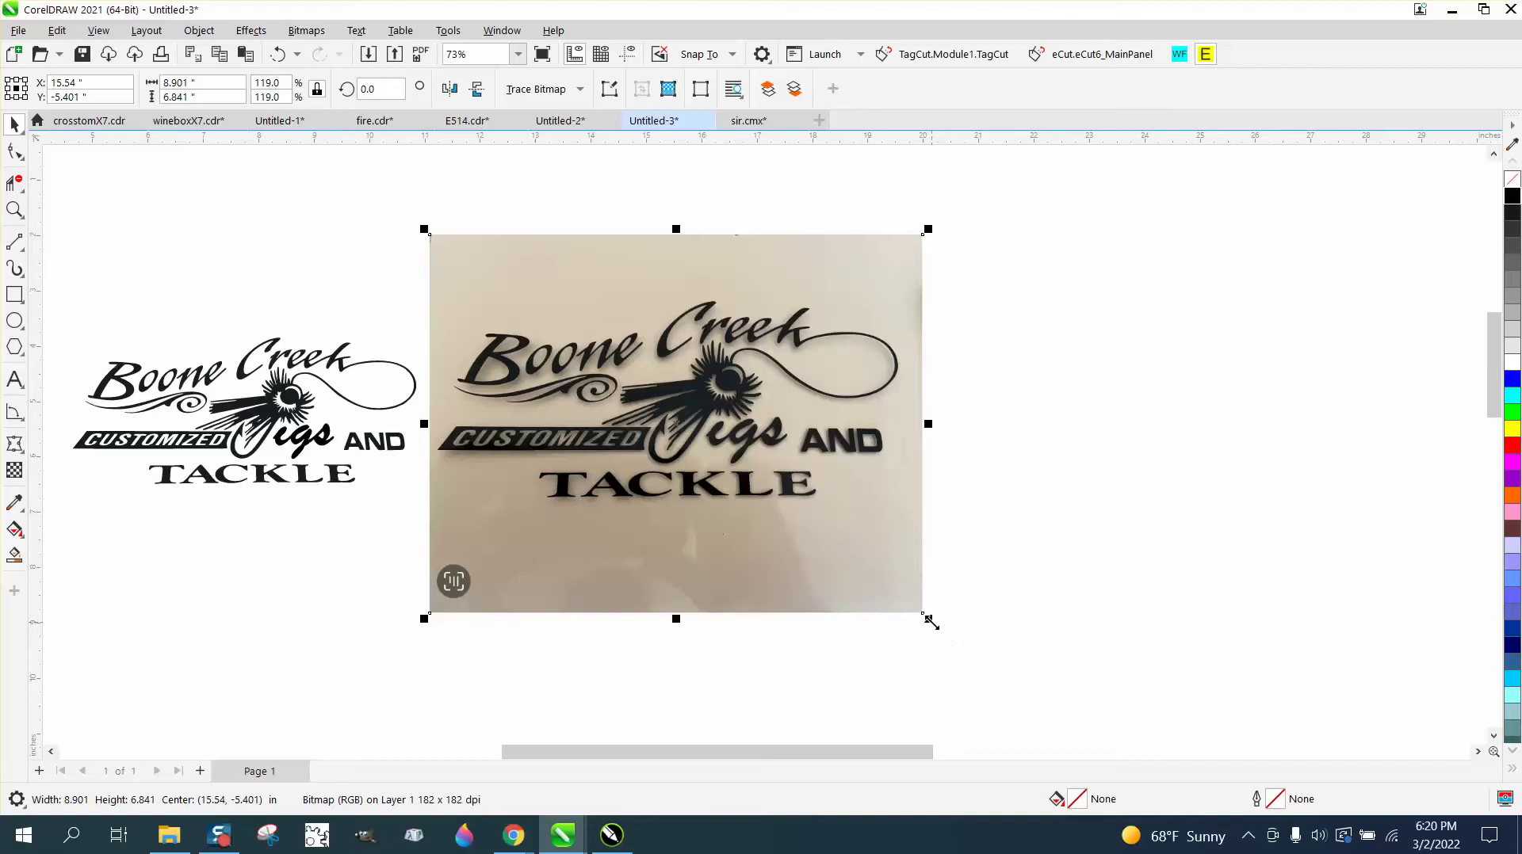
{"action": "left_click_drag", "start_coordinate": [930, 623], "coordinate": [499, 351]}
{"action": "left_click", "coordinate": [15, 210]}
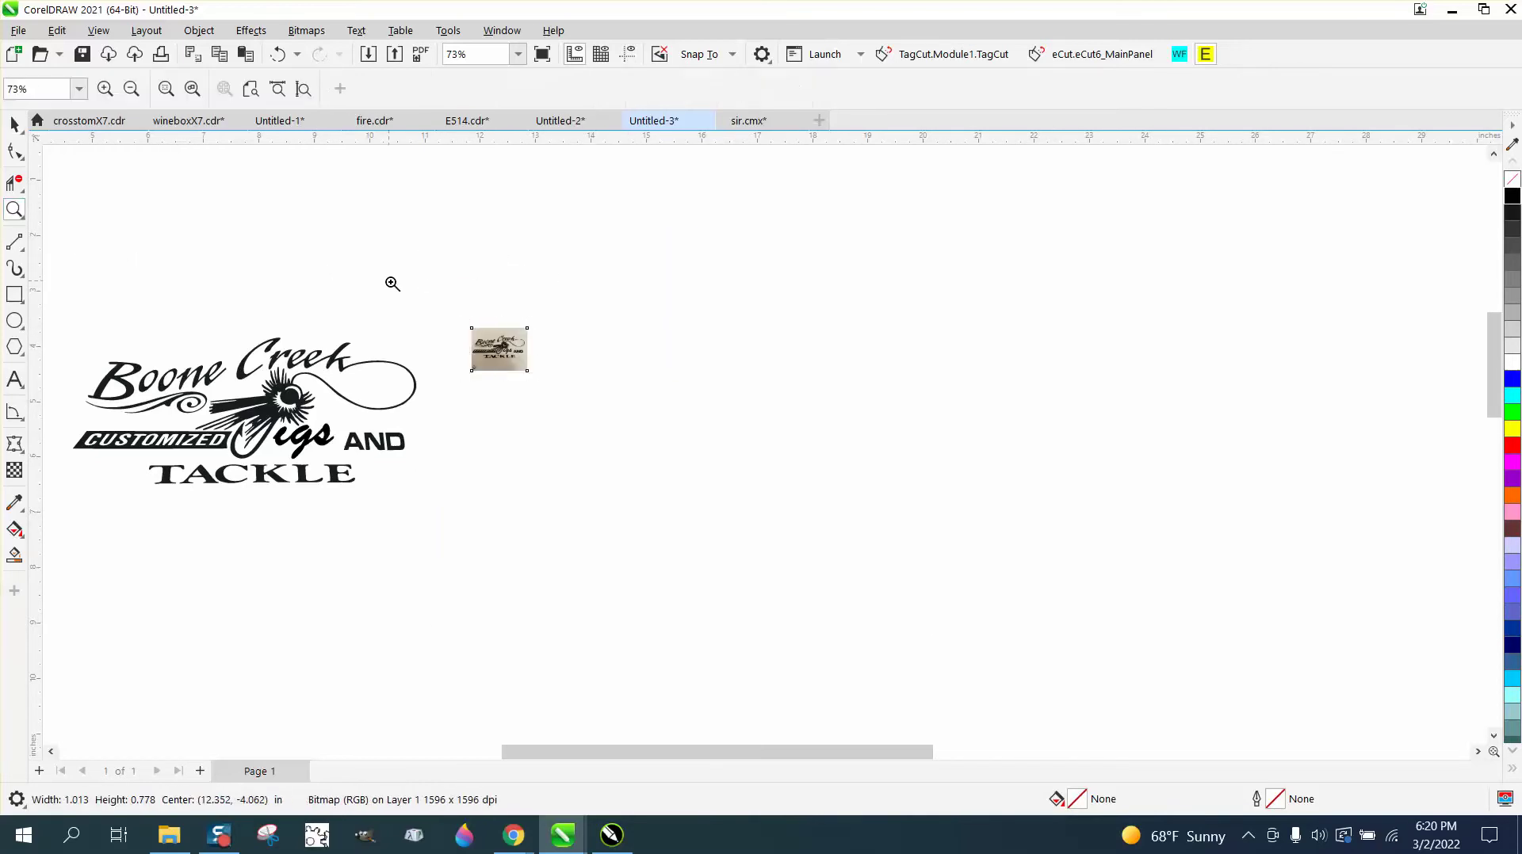
{"action": "left_click_drag", "start_coordinate": [415, 309], "coordinate": [621, 401]}
{"action": "left_click", "coordinate": [9, 125]}
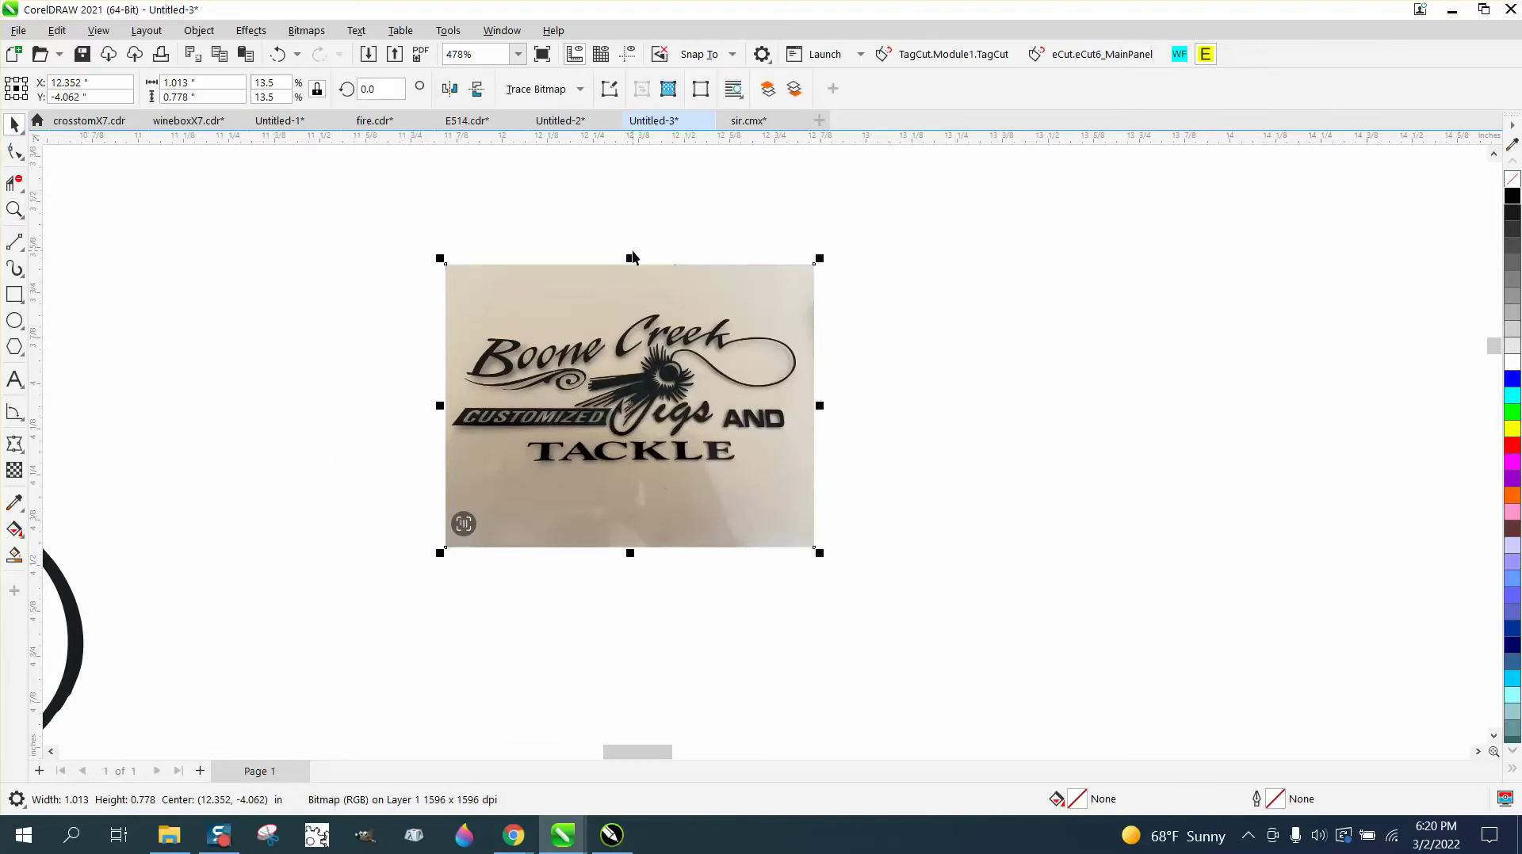
Step: Outline-trace the photo as Clipart and place the 152-object traced group beside it
{"action": "left_click", "coordinate": [580, 89]}
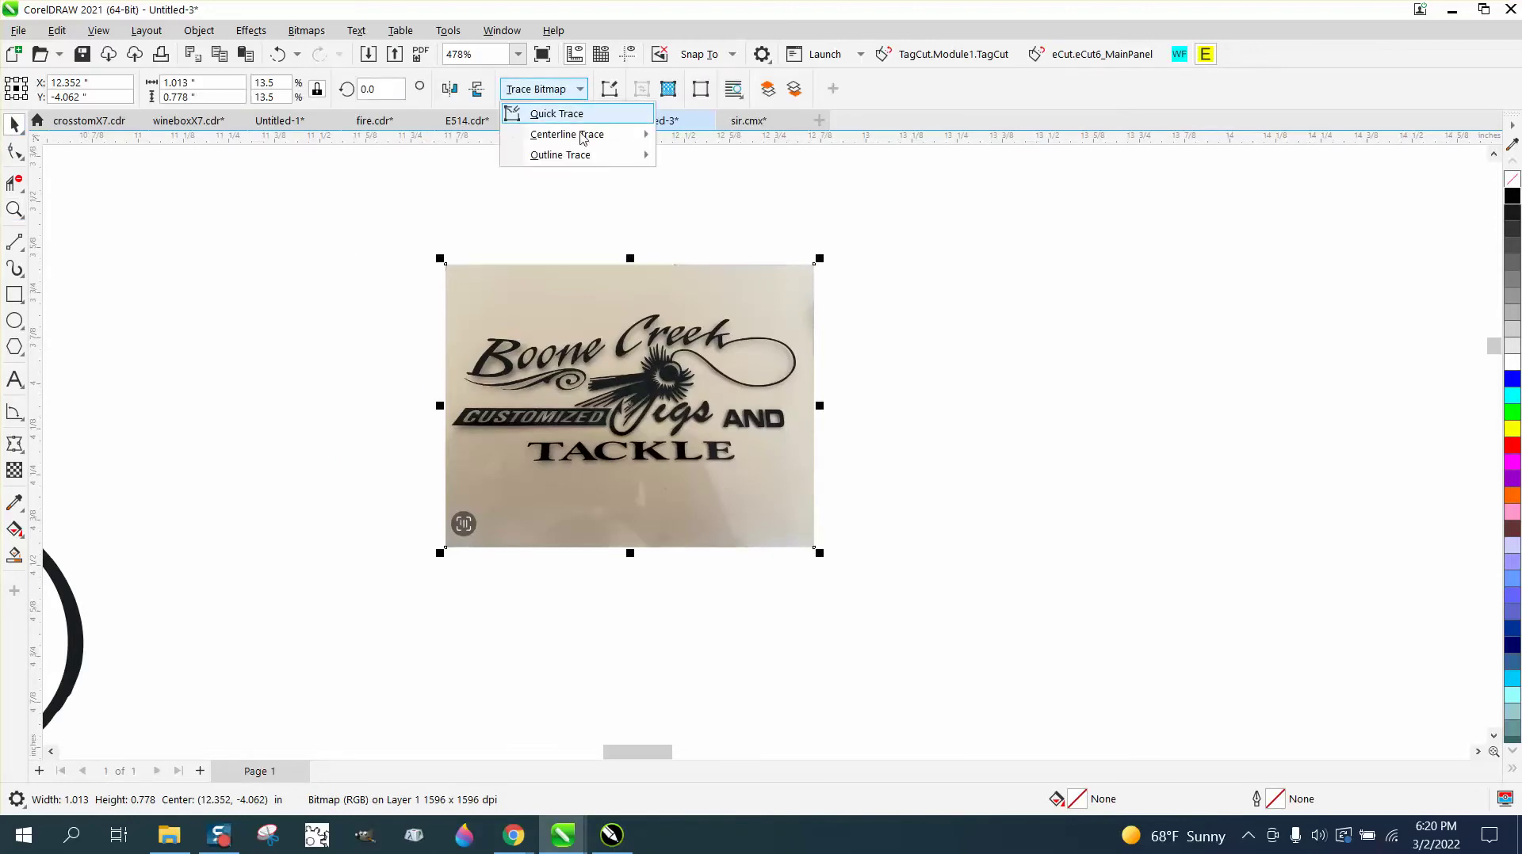
{"action": "mouse_move", "coordinate": [581, 162]}
{"action": "left_click", "coordinate": [727, 219]}
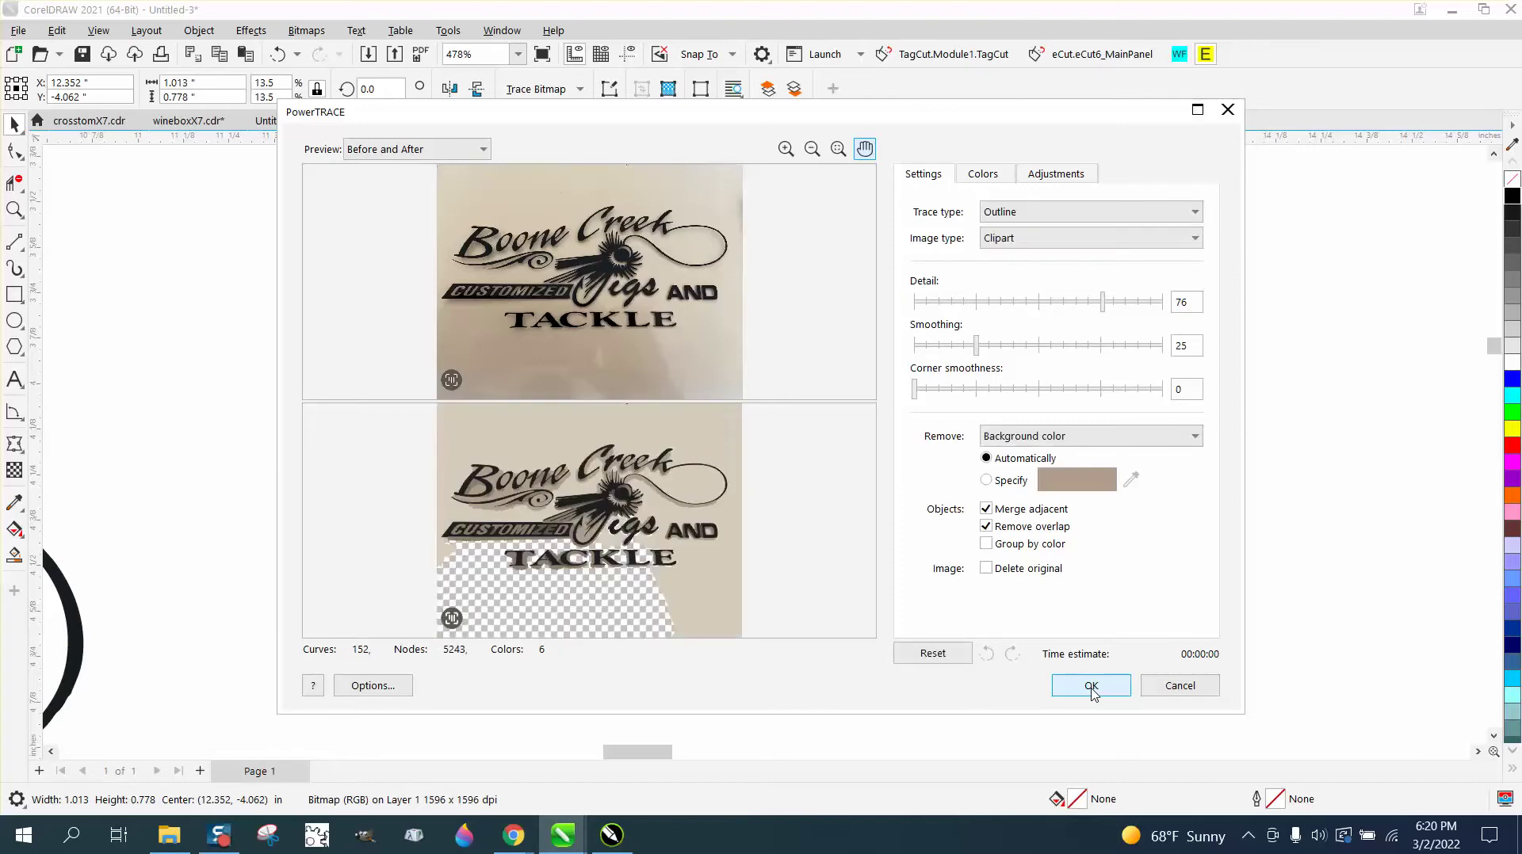
{"action": "left_click", "coordinate": [1091, 686]}
{"action": "left_click_drag", "start_coordinate": [622, 409], "coordinate": [1060, 424]}
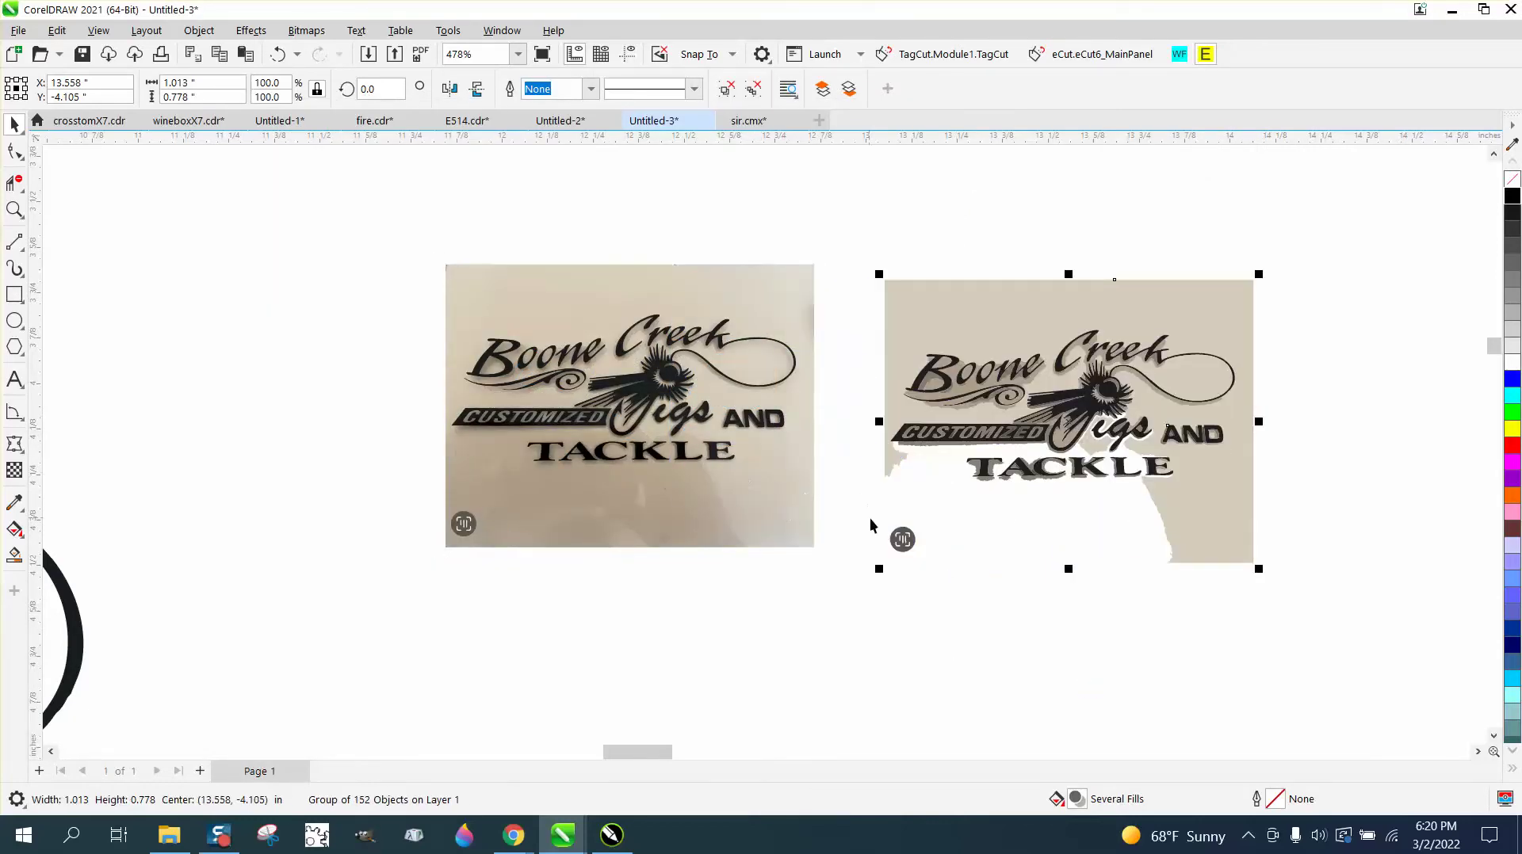
Step: Swap positions so the traced logo sits left of the original photo
{"action": "mouse_move", "coordinate": [713, 441]}
{"action": "left_mouse_down"}
{"action": "mouse_move", "coordinate": [1458, 432]}
{"action": "mouse_move", "coordinate": [1231, 392]}
{"action": "left_mouse_up"}
{"action": "mouse_move", "coordinate": [1072, 396]}
{"action": "left_mouse_down"}
{"action": "mouse_move", "coordinate": [656, 524]}
{"action": "mouse_move", "coordinate": [575, 523]}
{"action": "left_mouse_up"}
{"action": "left_click_drag", "start_coordinate": [670, 359], "coordinate": [1132, 303]}
{"action": "left_click_drag", "start_coordinate": [722, 531], "coordinate": [695, 383]}
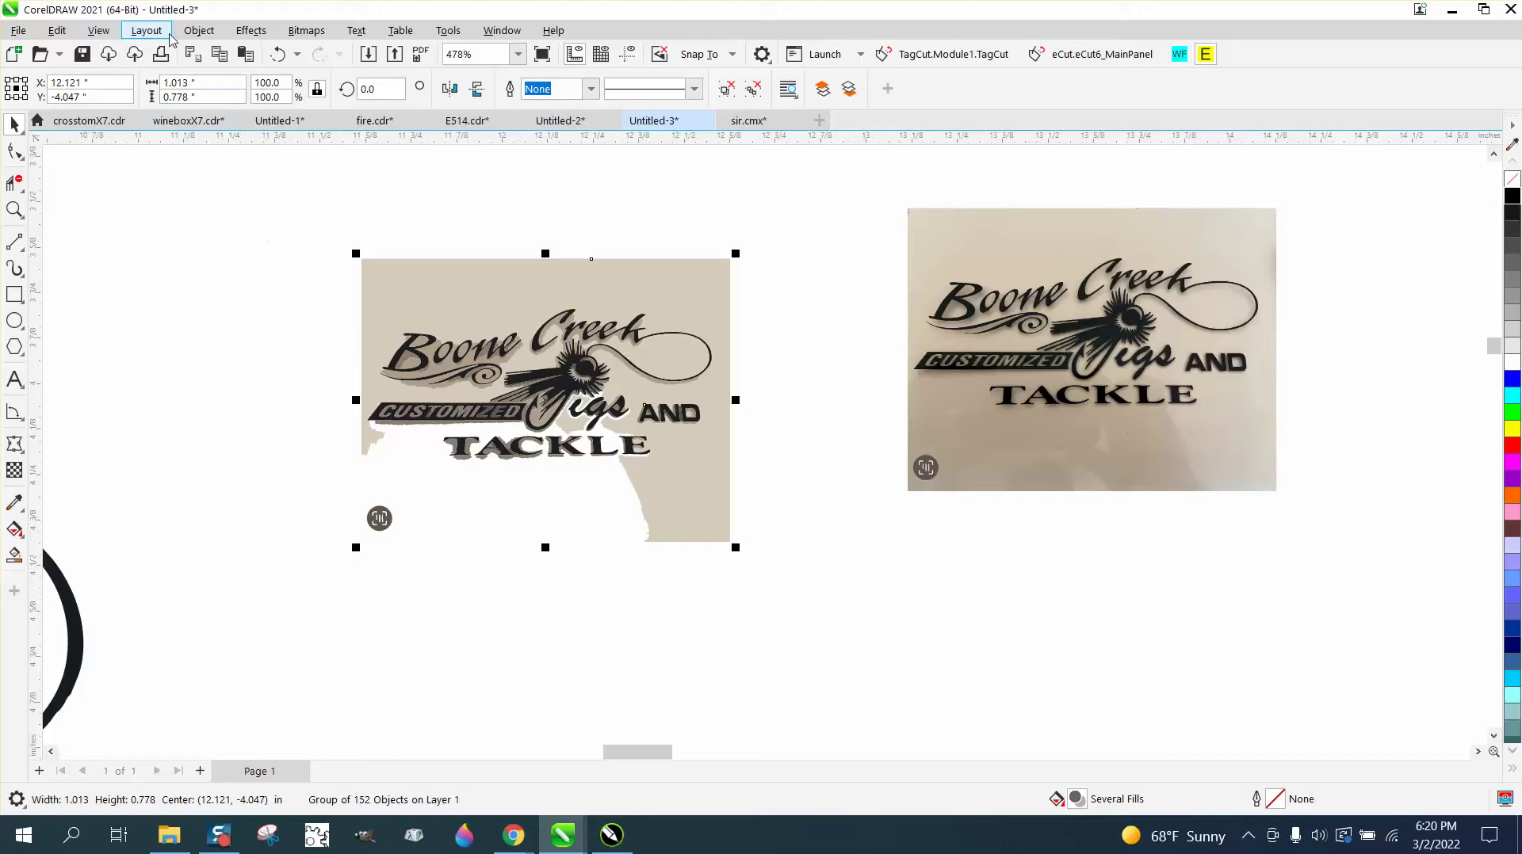
Step: Ungroup the traced logo into separate pieces via Object > Group > Ungroup
{"action": "left_click", "coordinate": [198, 30]}
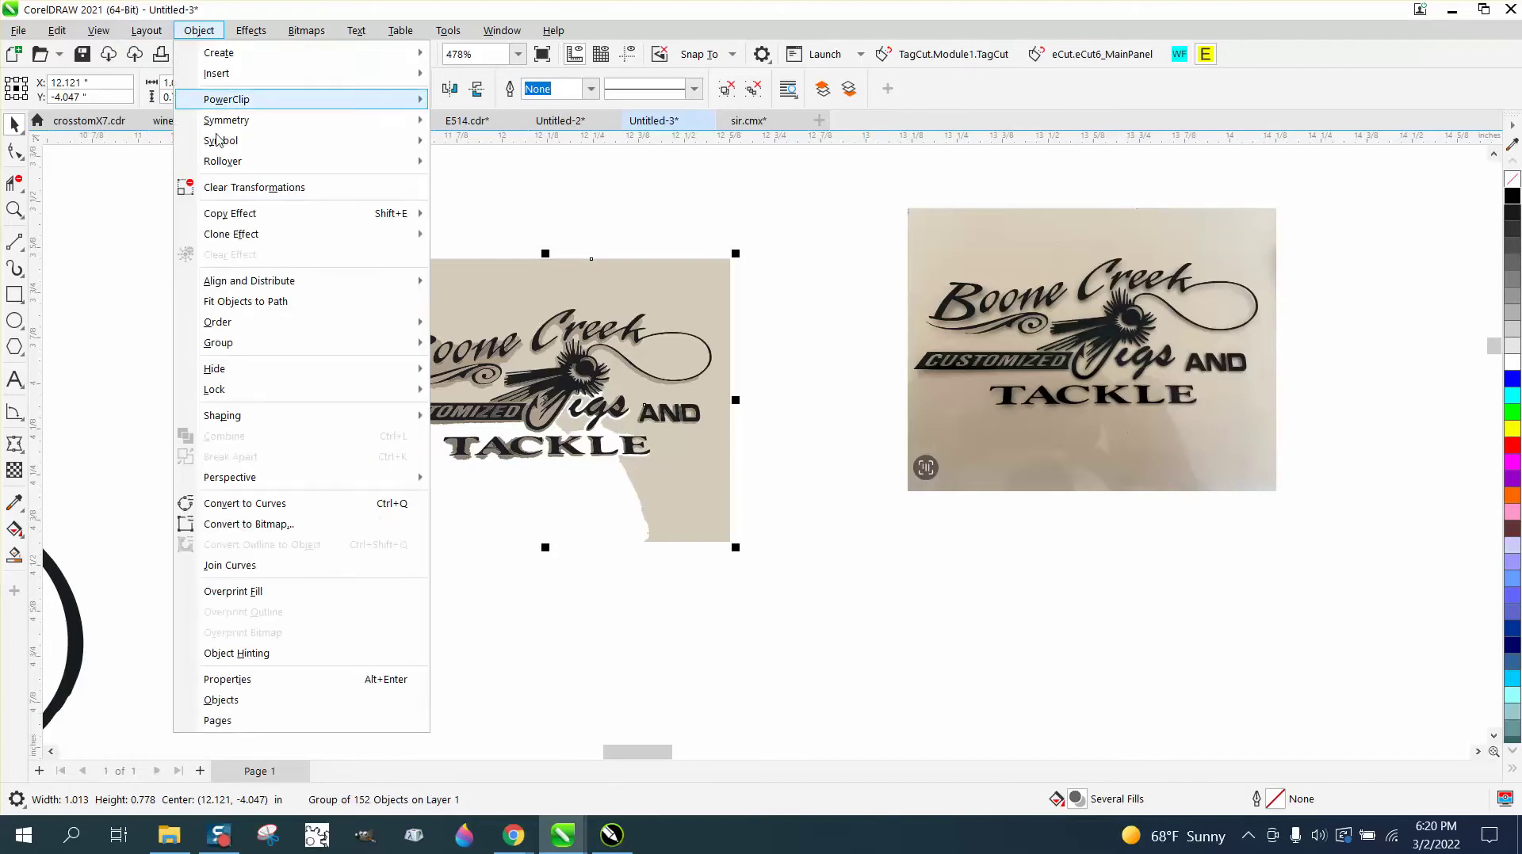
{"action": "mouse_move", "coordinate": [224, 343]}
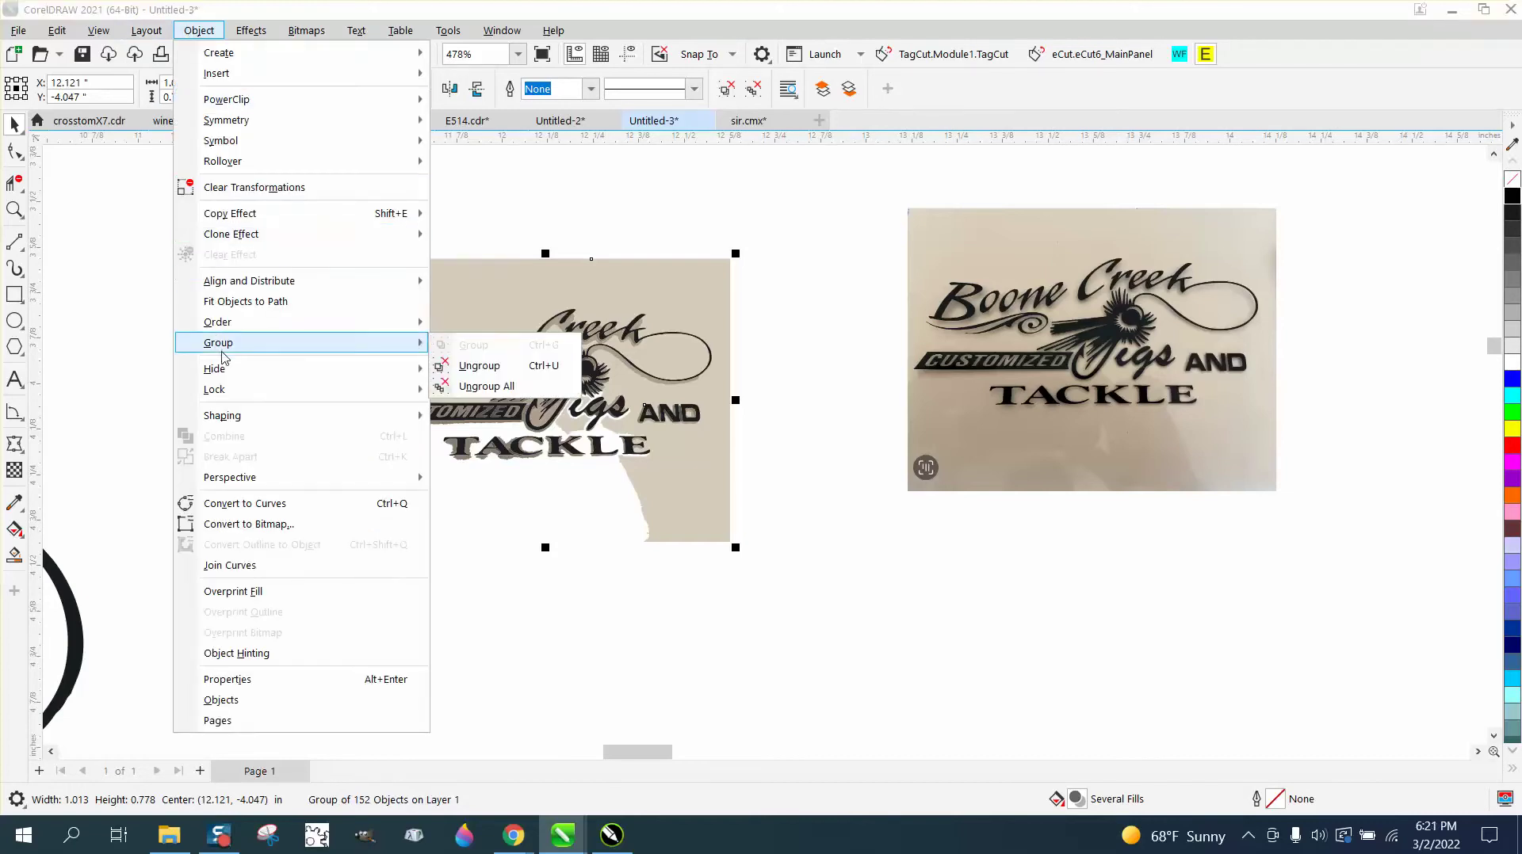
{"action": "left_click", "coordinate": [473, 367]}
Step: Delete the beige background, the swirl loop's beige fill, and the stray round icon
{"action": "left_click", "coordinate": [467, 287]}
{"action": "key", "text": "Delete"}
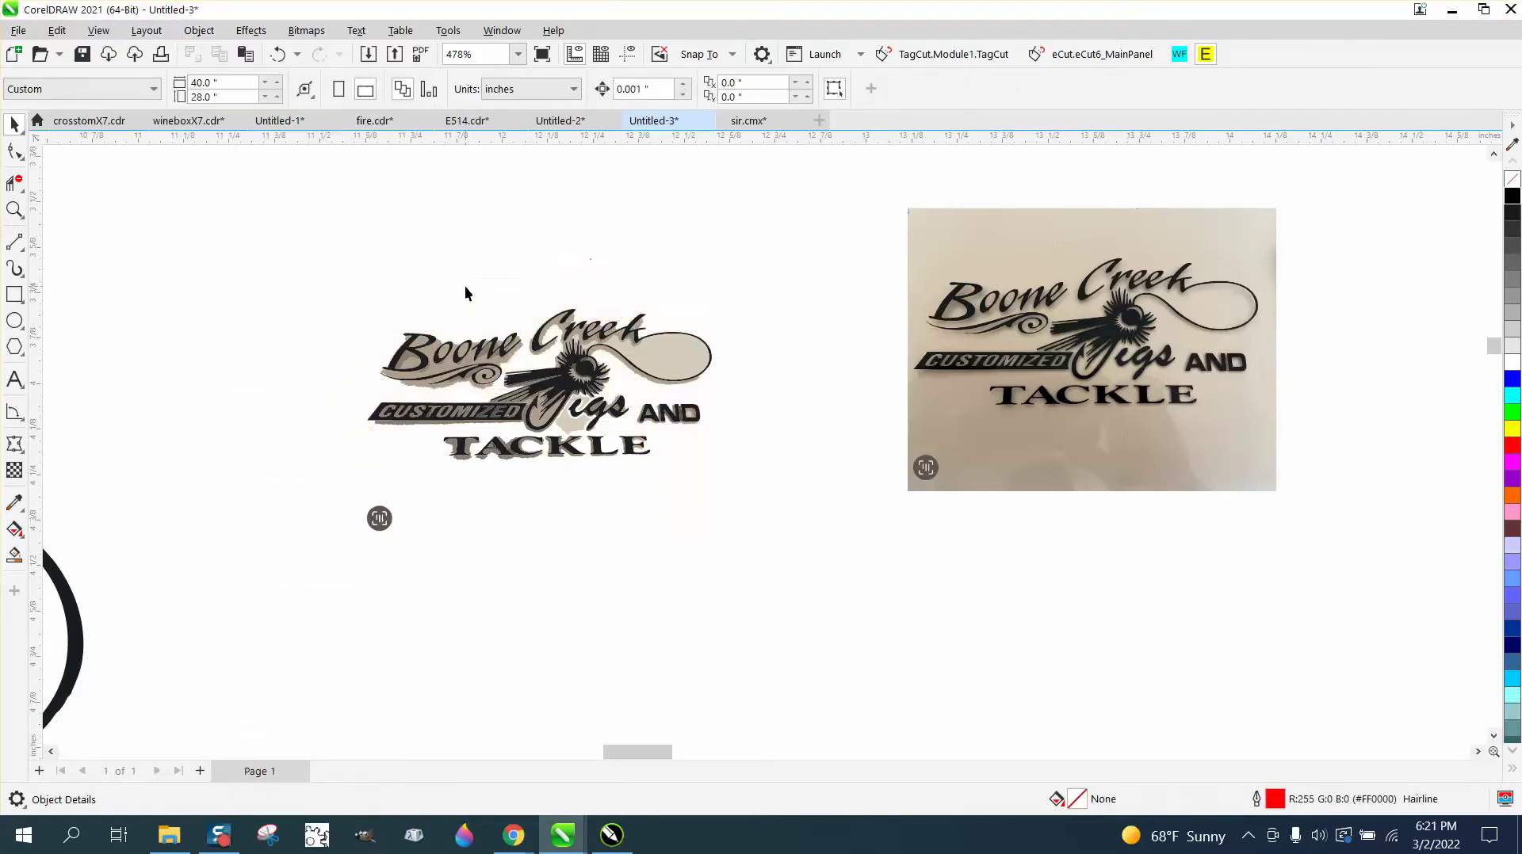
{"action": "left_click", "coordinate": [649, 366]}
{"action": "key", "text": "Delete"}
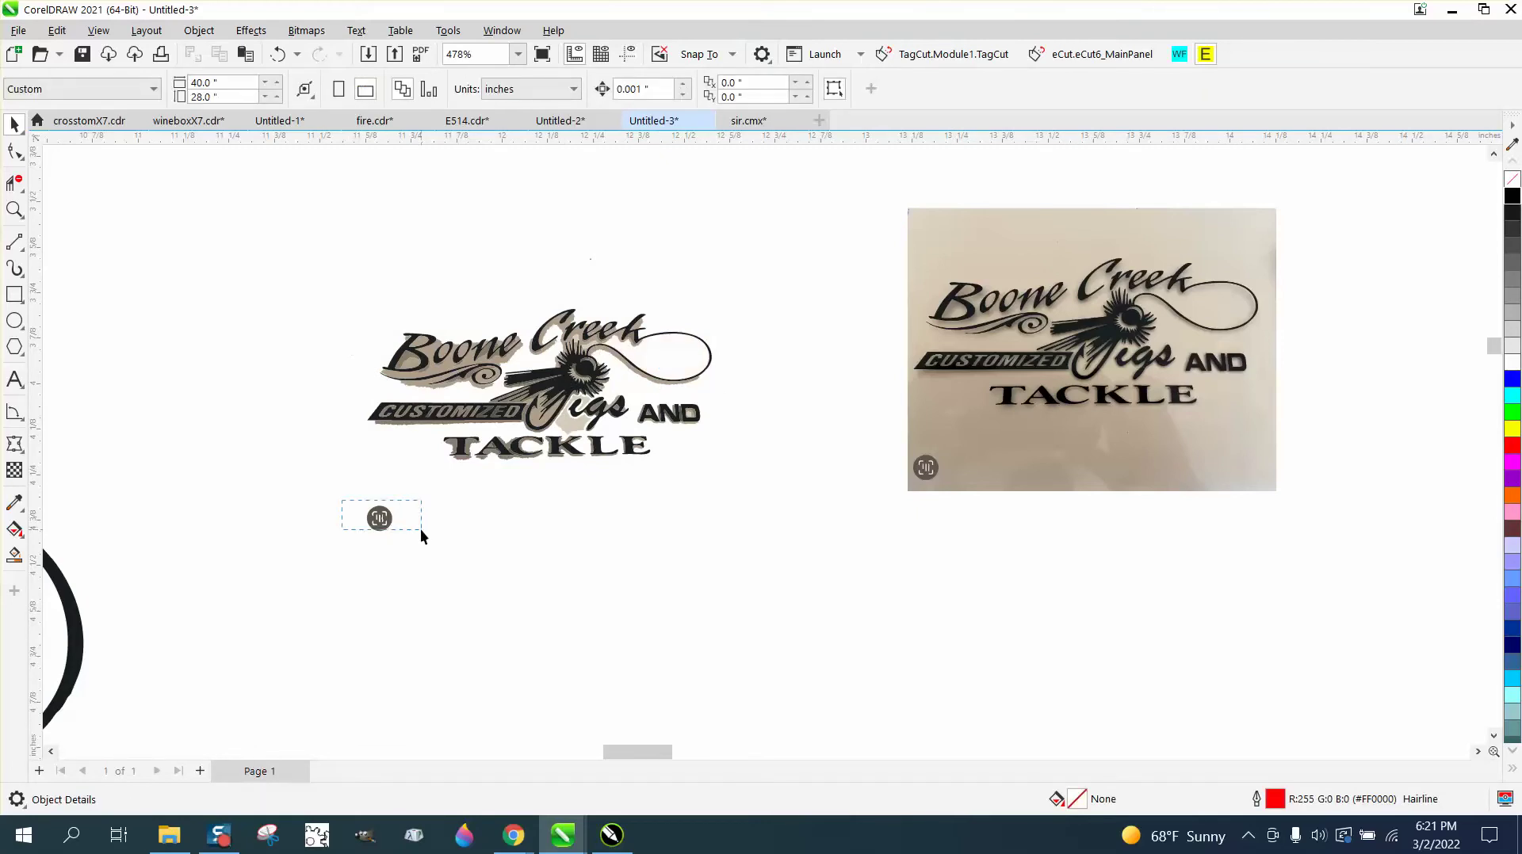
{"action": "left_click_drag", "start_coordinate": [421, 530], "coordinate": [421, 529]}
{"action": "key", "text": "Delete"}
{"action": "left_click_drag", "start_coordinate": [340, 496], "coordinate": [444, 545]}
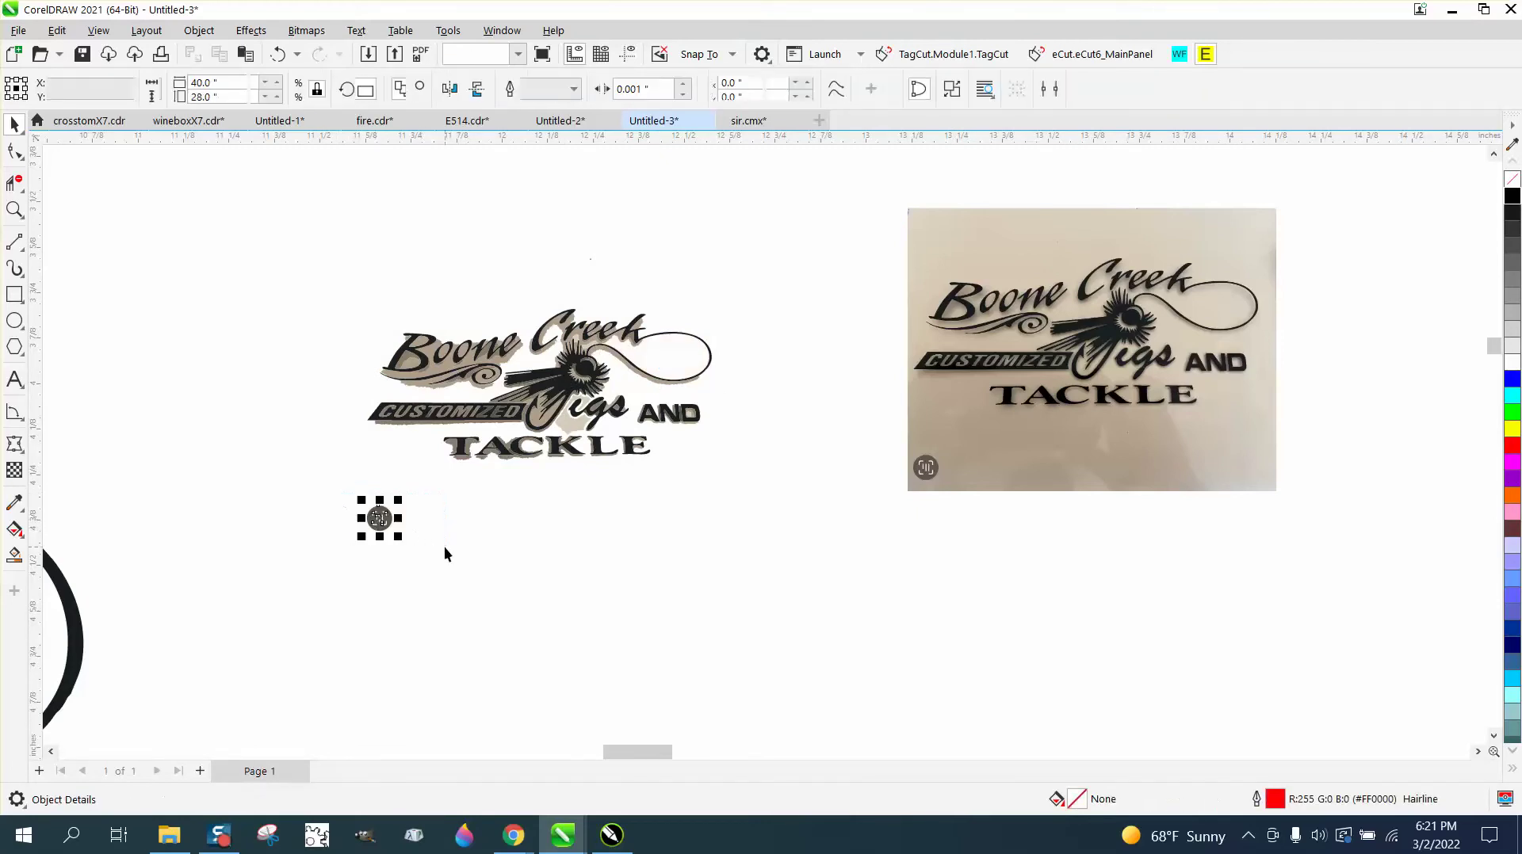
{"action": "key", "text": "Delete"}
Step: Zoom in on the trace and marquee-select all 141 of its pieces
{"action": "left_click", "coordinate": [14, 209]}
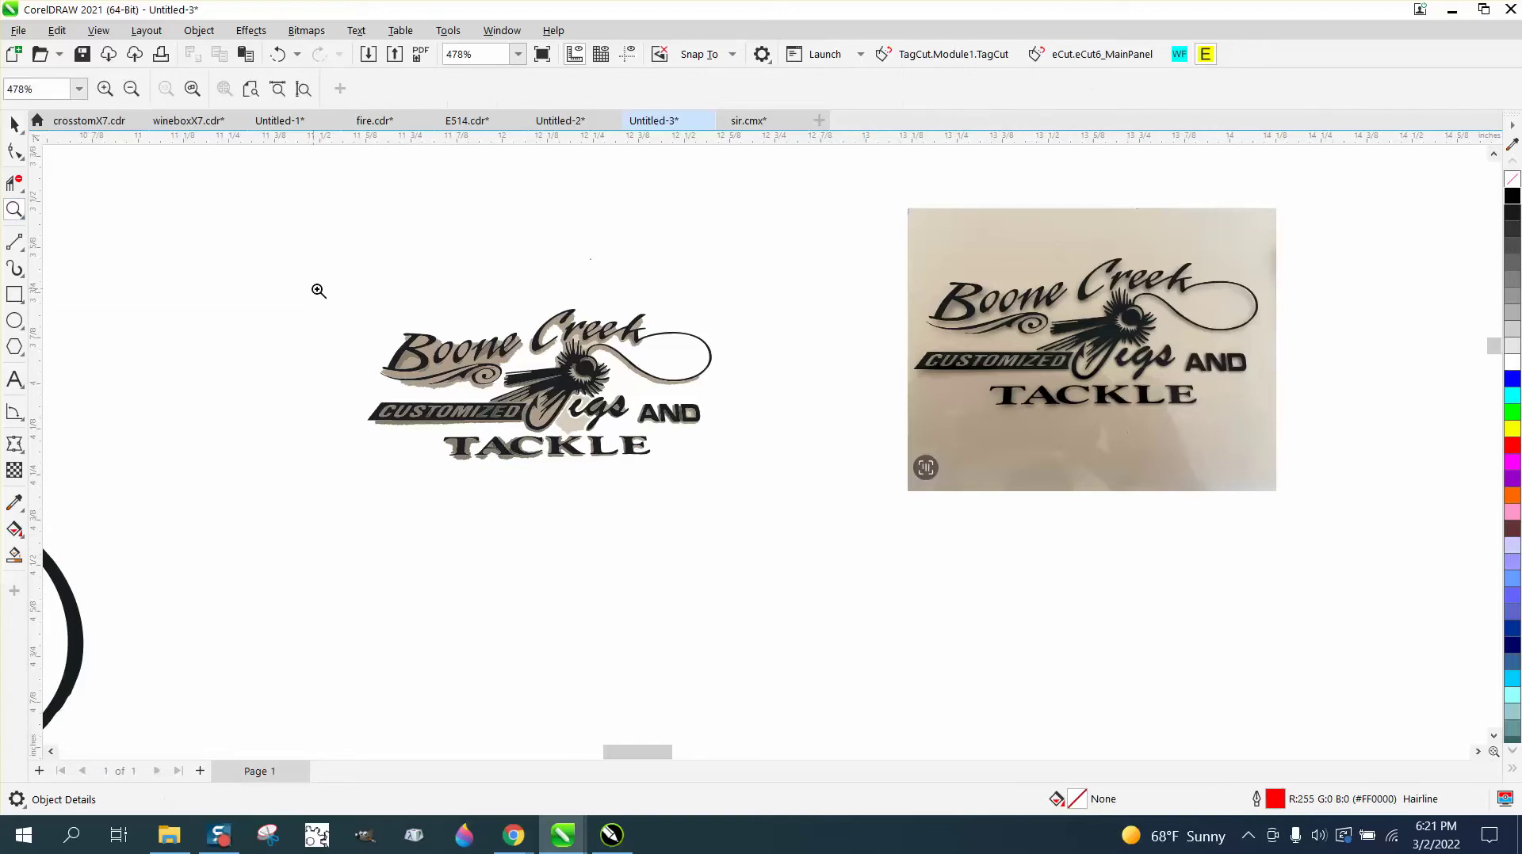
{"action": "left_click_drag", "start_coordinate": [318, 291], "coordinate": [838, 524]}
{"action": "key", "text": "space"}
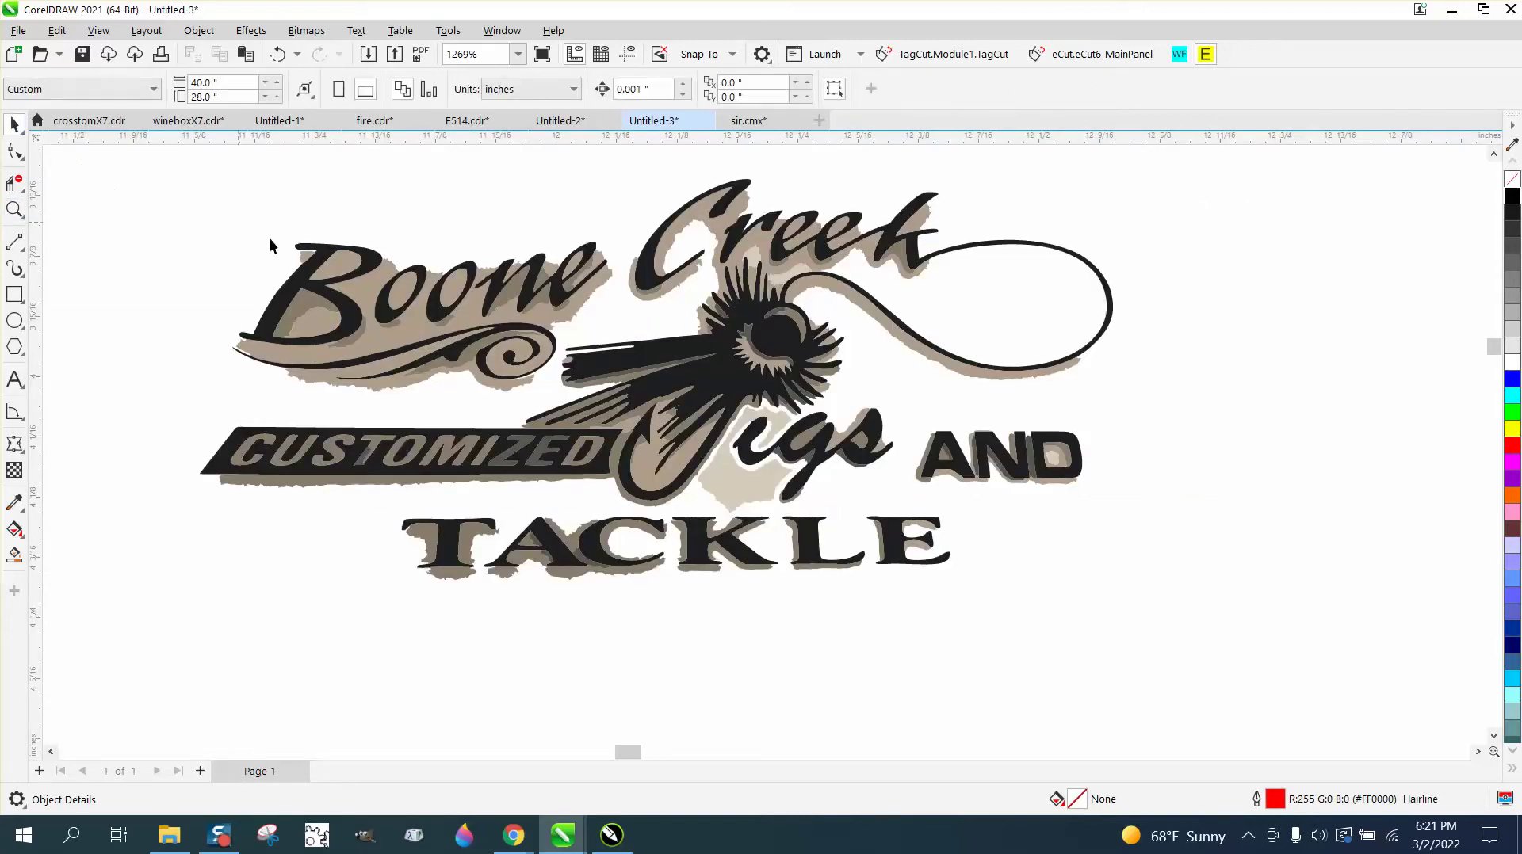
{"action": "left_click", "coordinate": [325, 261]}
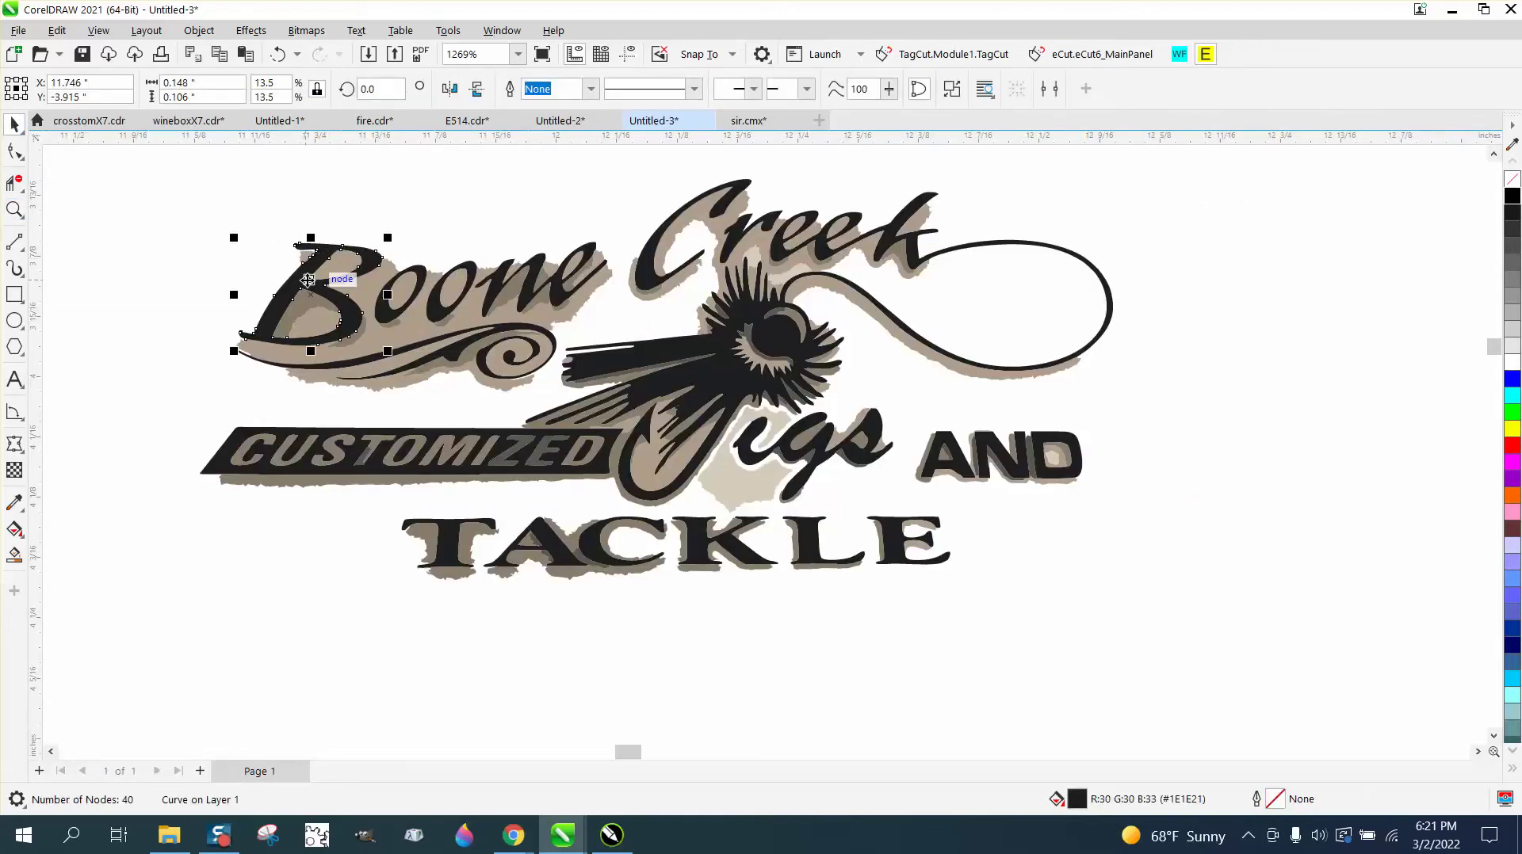
{"action": "scroll", "coordinate": [308, 283], "scroll_direction": "down", "scroll_amount": 1}
{"action": "left_click_drag", "start_coordinate": [216, 190], "coordinate": [226, 222]}
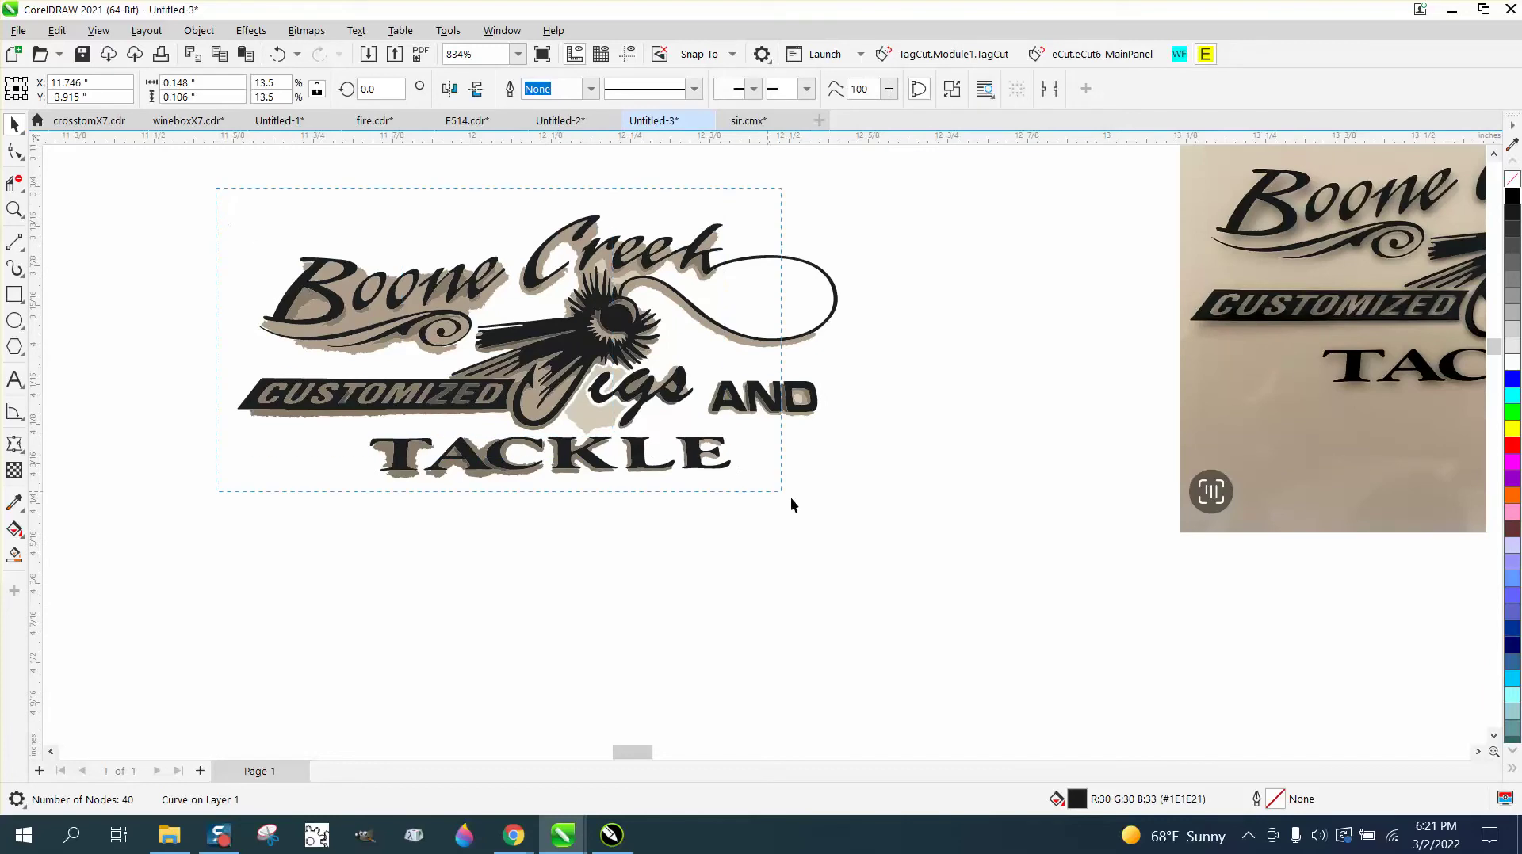
{"action": "left_click_drag", "start_coordinate": [791, 505], "coordinate": [900, 529]}
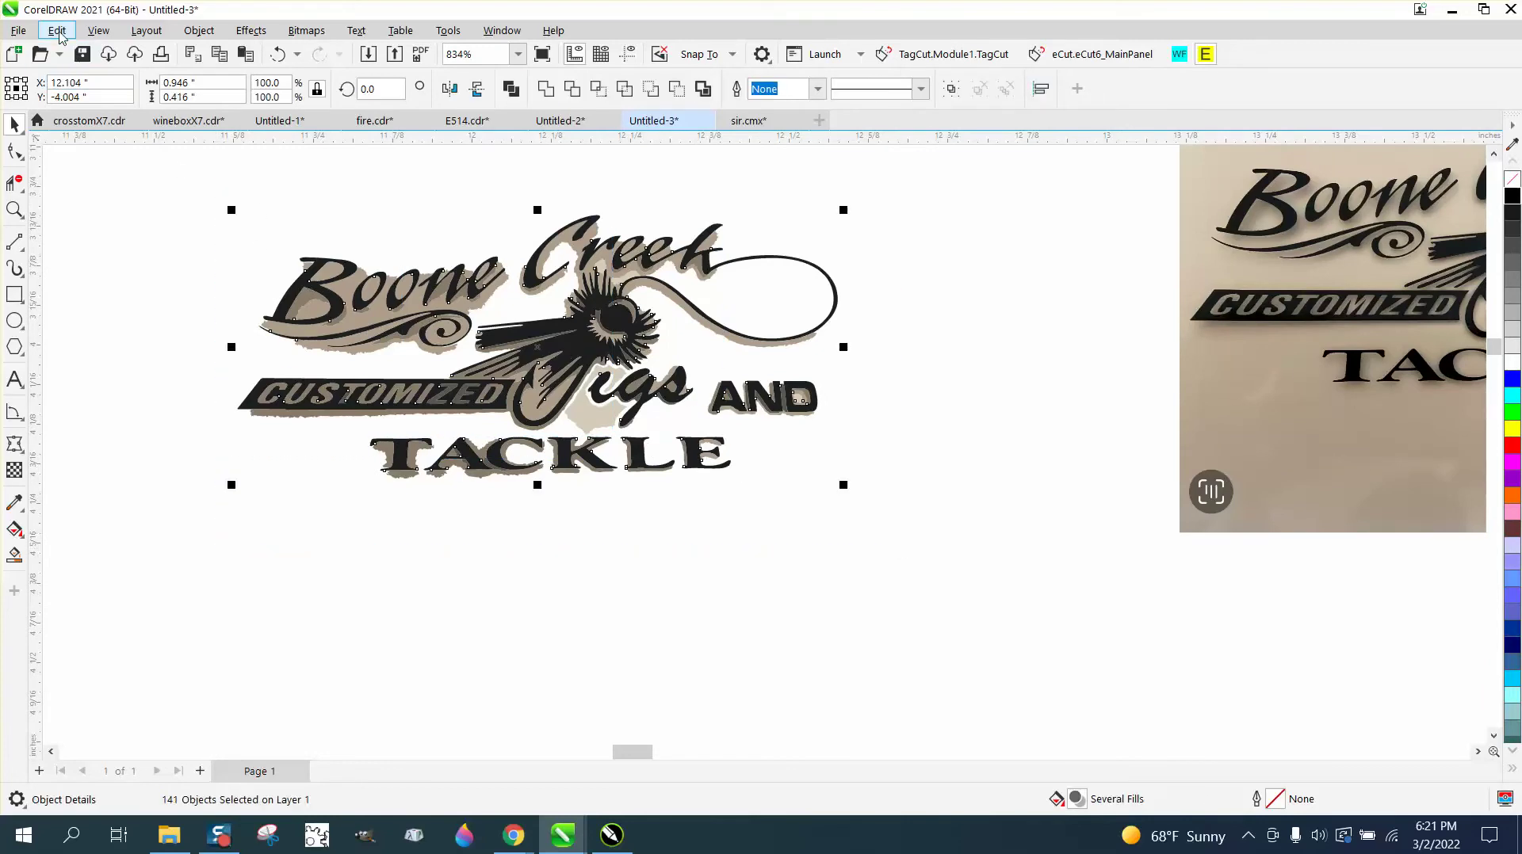
Step: Use Find and Replace from the B curve's properties to find all black-filled logo curves
{"action": "left_click", "coordinate": [57, 31]}
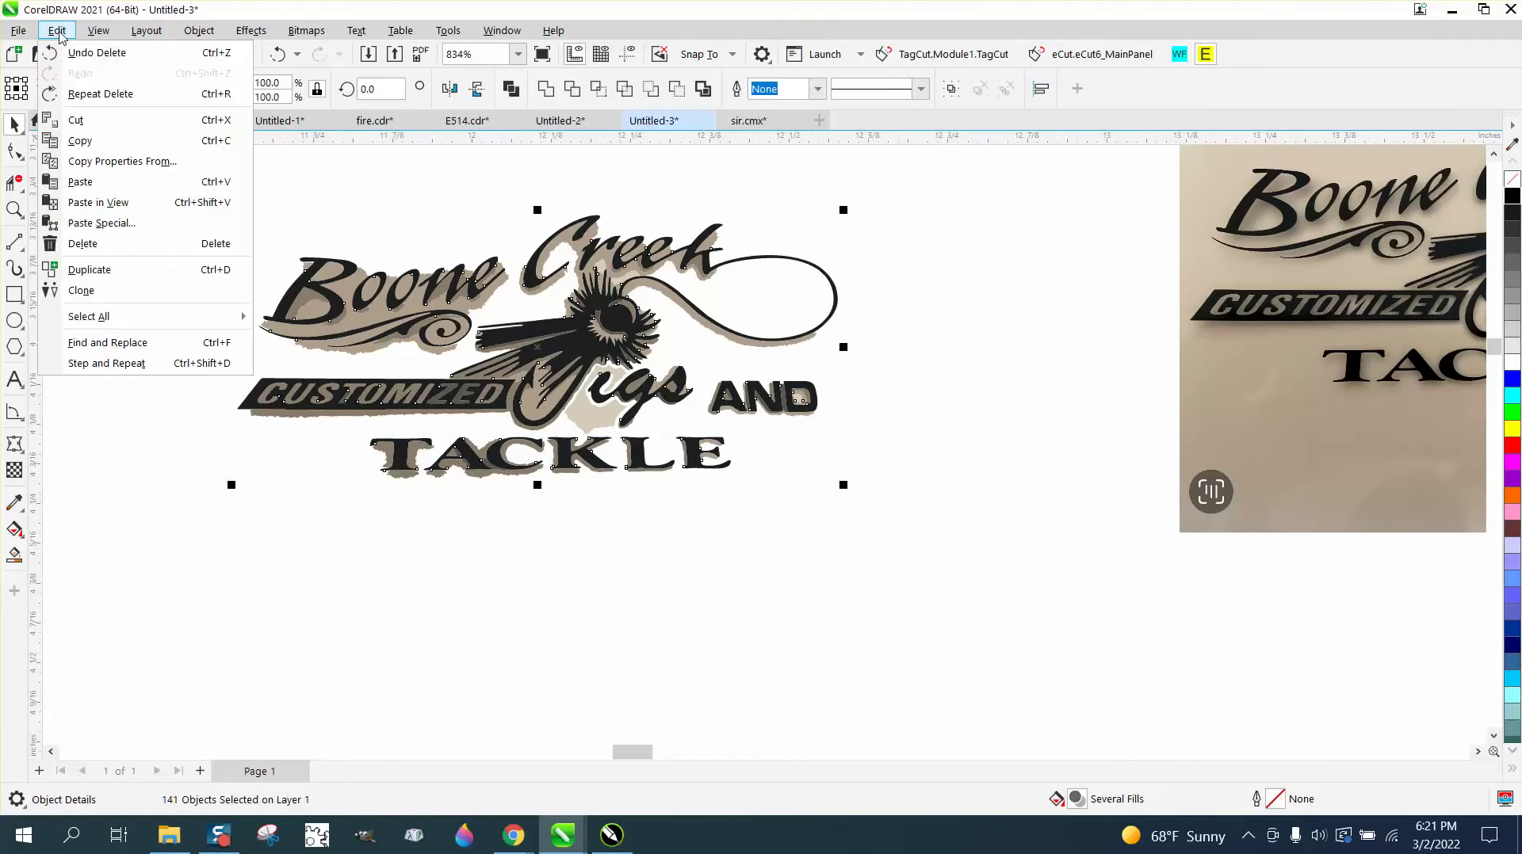
{"action": "left_click", "coordinate": [138, 344]}
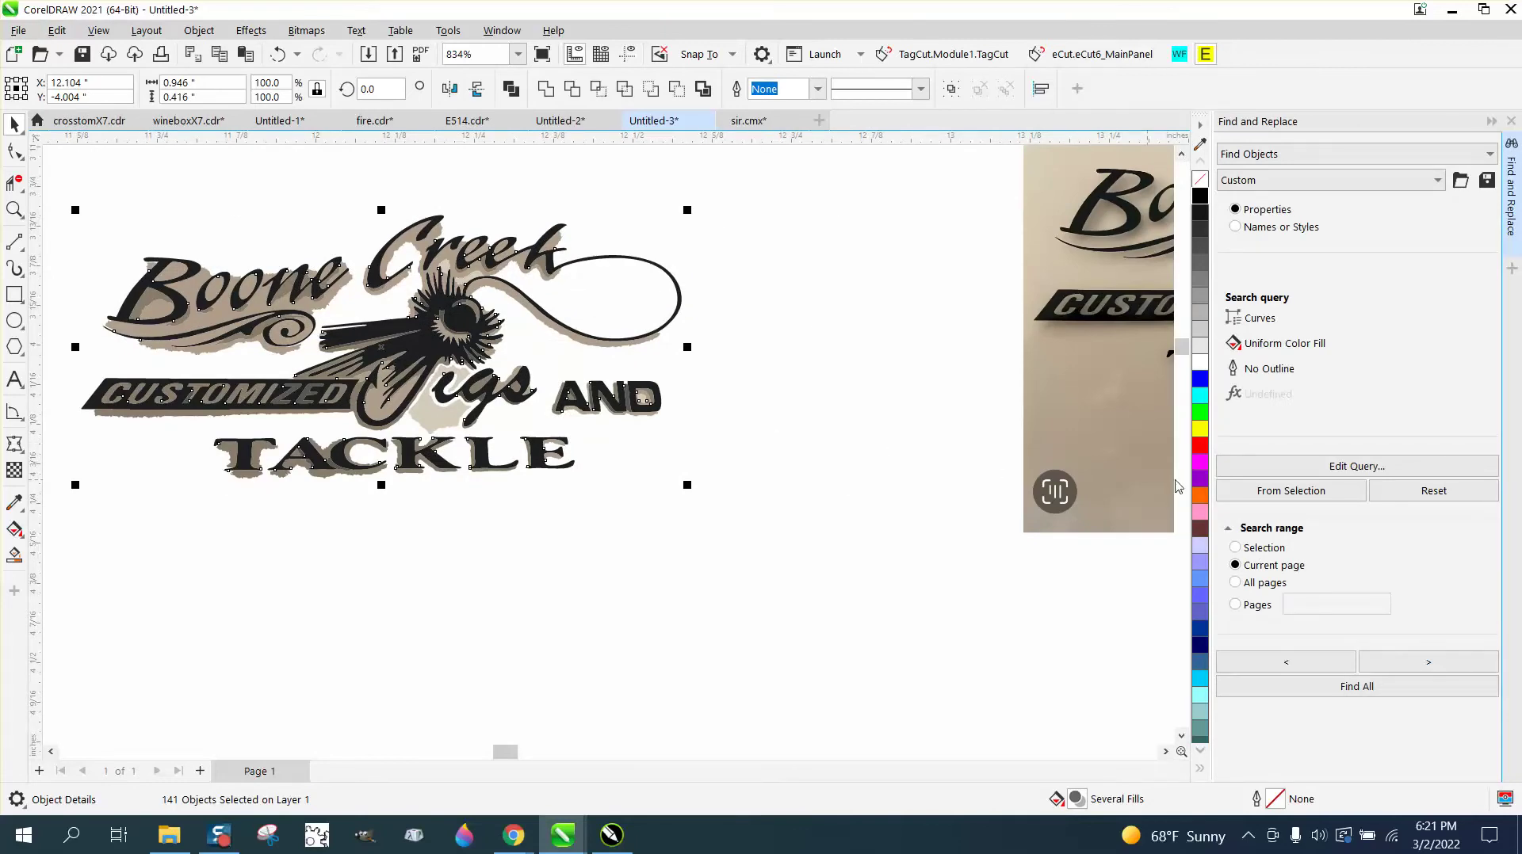
{"action": "left_click", "coordinate": [795, 457]}
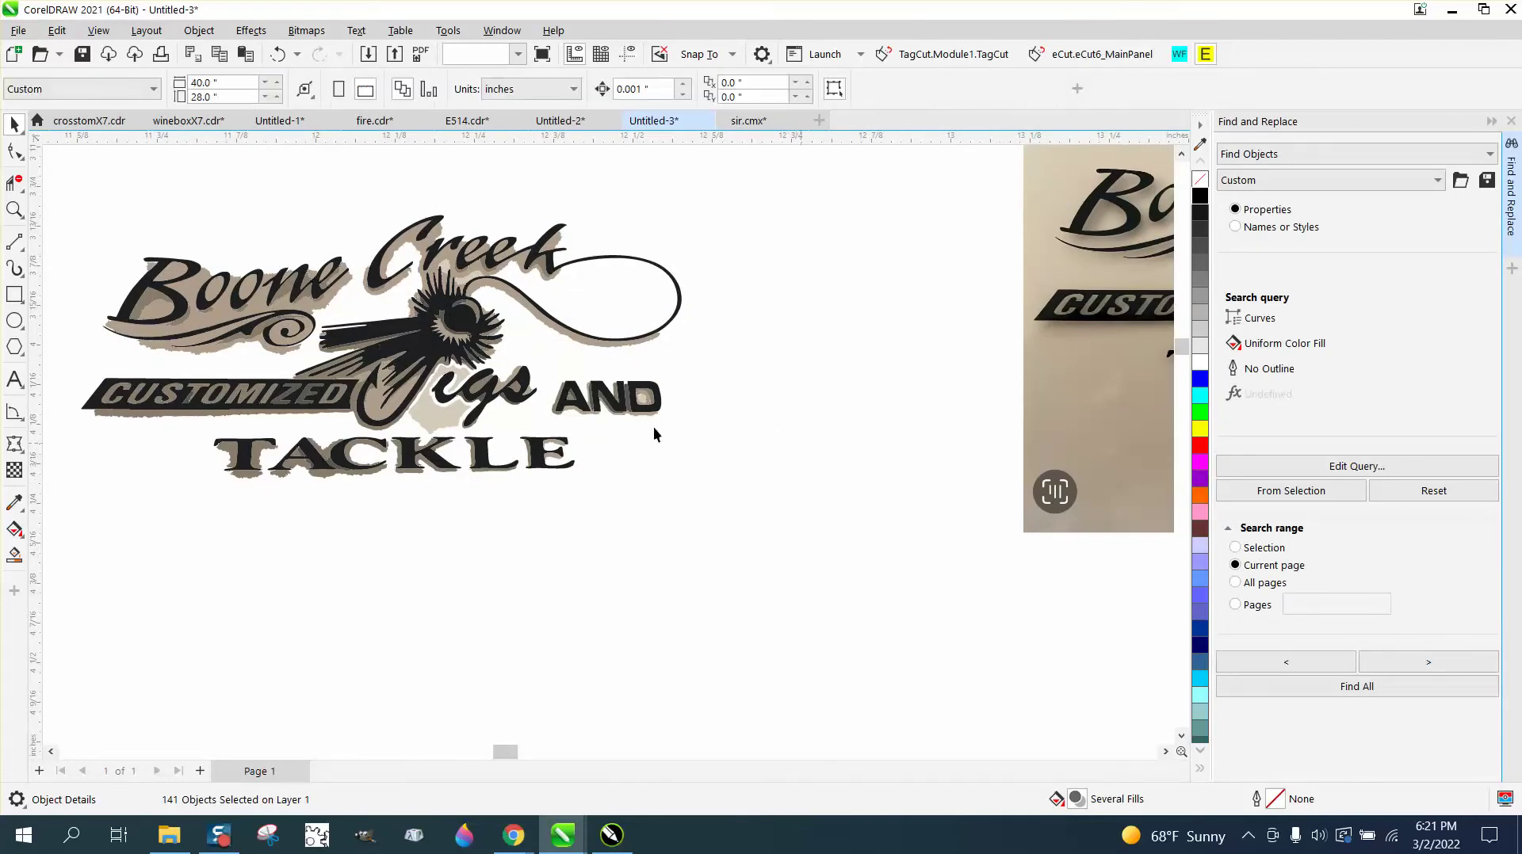
{"action": "left_click", "coordinate": [143, 292]}
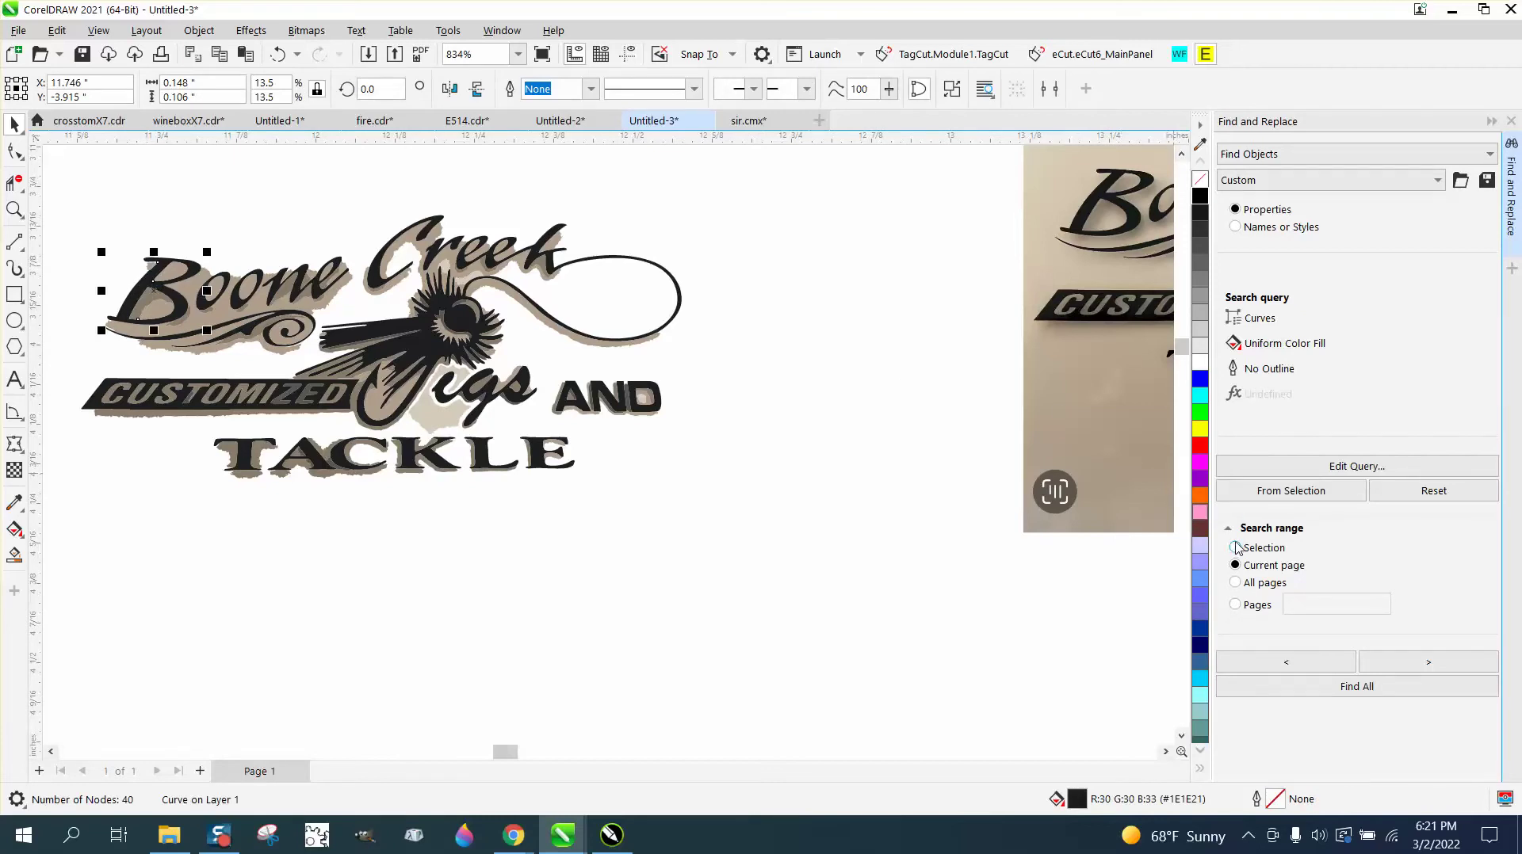
{"action": "left_click", "coordinate": [1262, 492]}
{"action": "left_click_drag", "start_coordinate": [60, 196], "coordinate": [285, 463]}
{"action": "left_click_drag", "start_coordinate": [788, 545], "coordinate": [813, 555]}
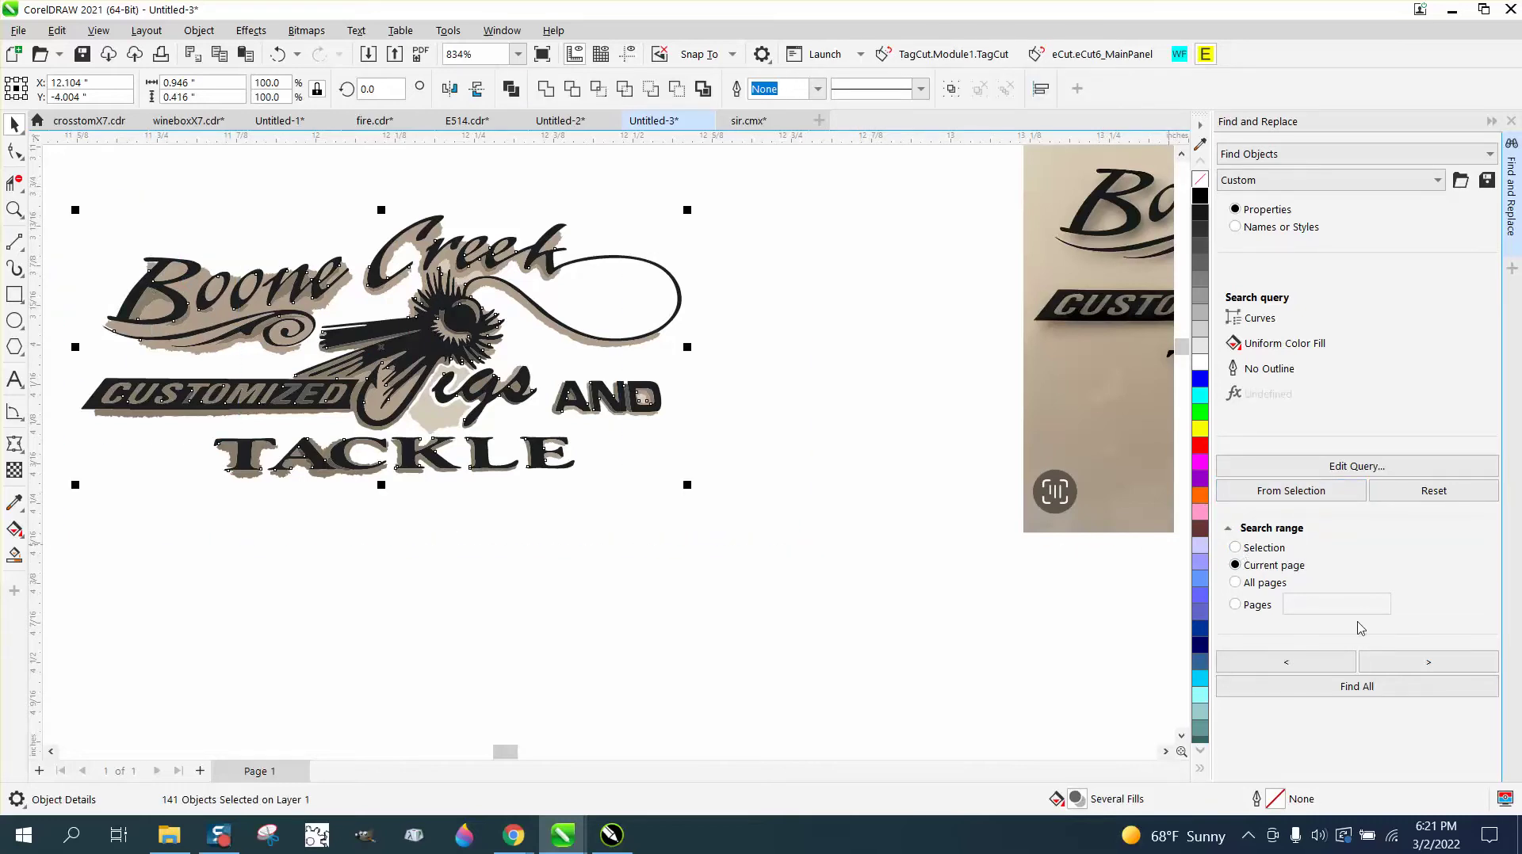
{"action": "left_click", "coordinate": [1371, 687]}
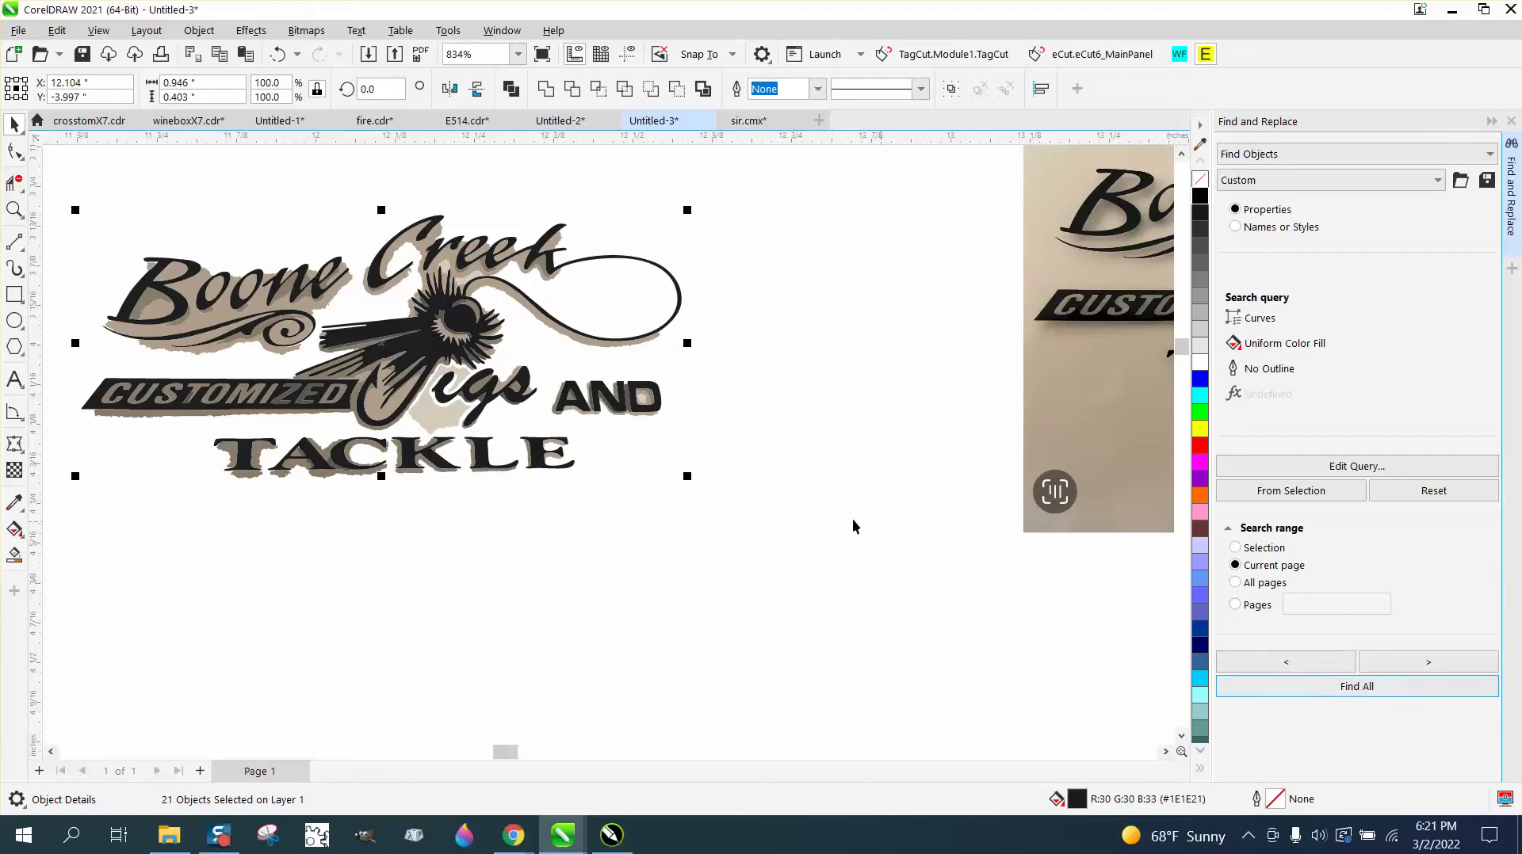
Step: Move the 21 black curves below the trace and delete the leftover grey and beige pieces
{"action": "left_click_drag", "start_coordinate": [392, 372], "coordinate": [578, 602]}
{"action": "scroll", "coordinate": [390, 375], "scroll_direction": "down", "scroll_amount": 1}
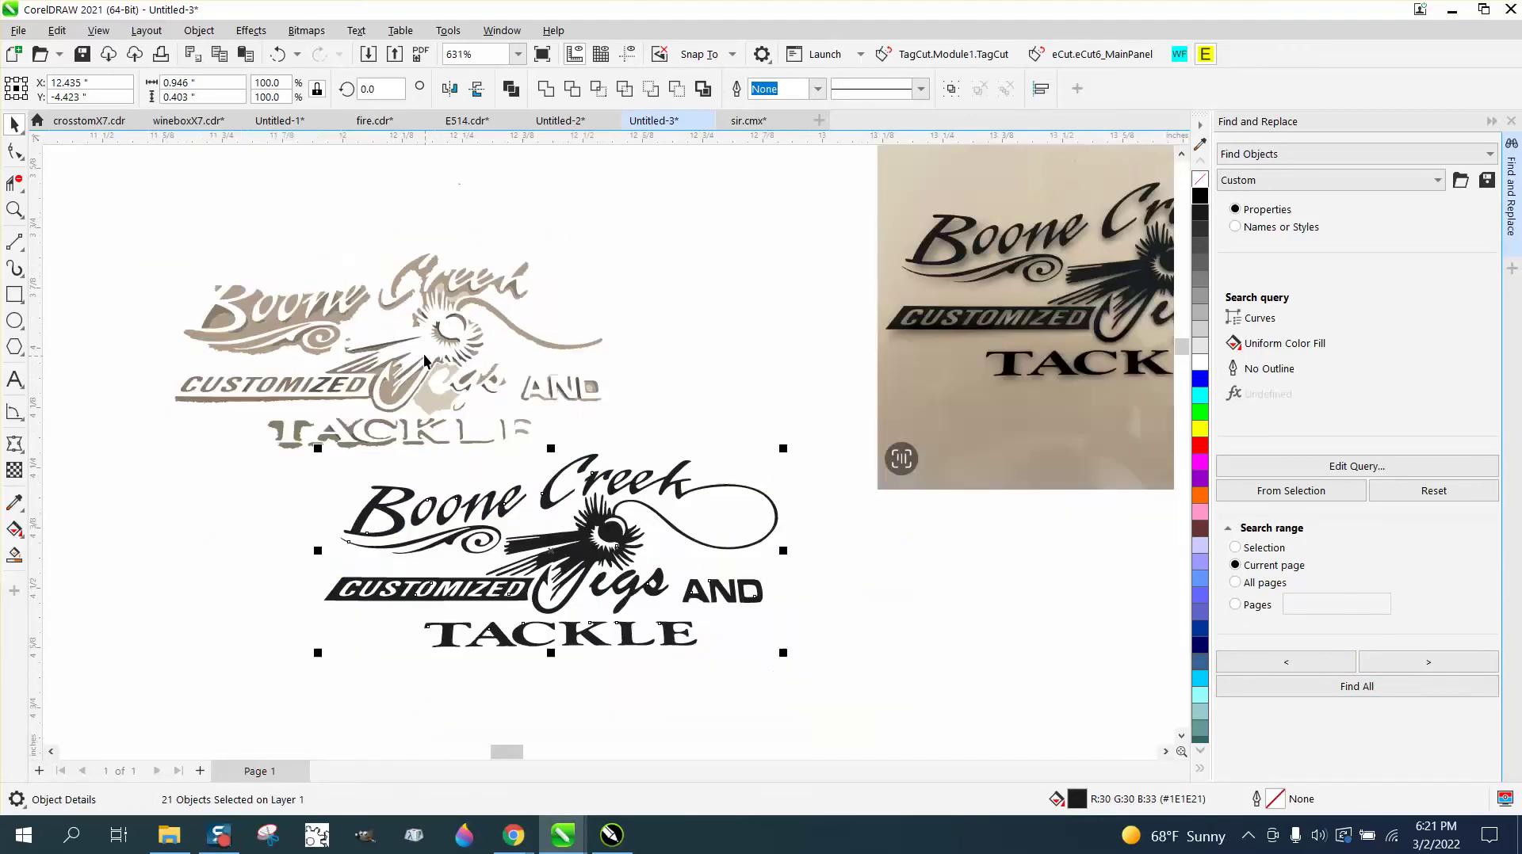
{"action": "left_click_drag", "start_coordinate": [129, 224], "coordinate": [611, 459]}
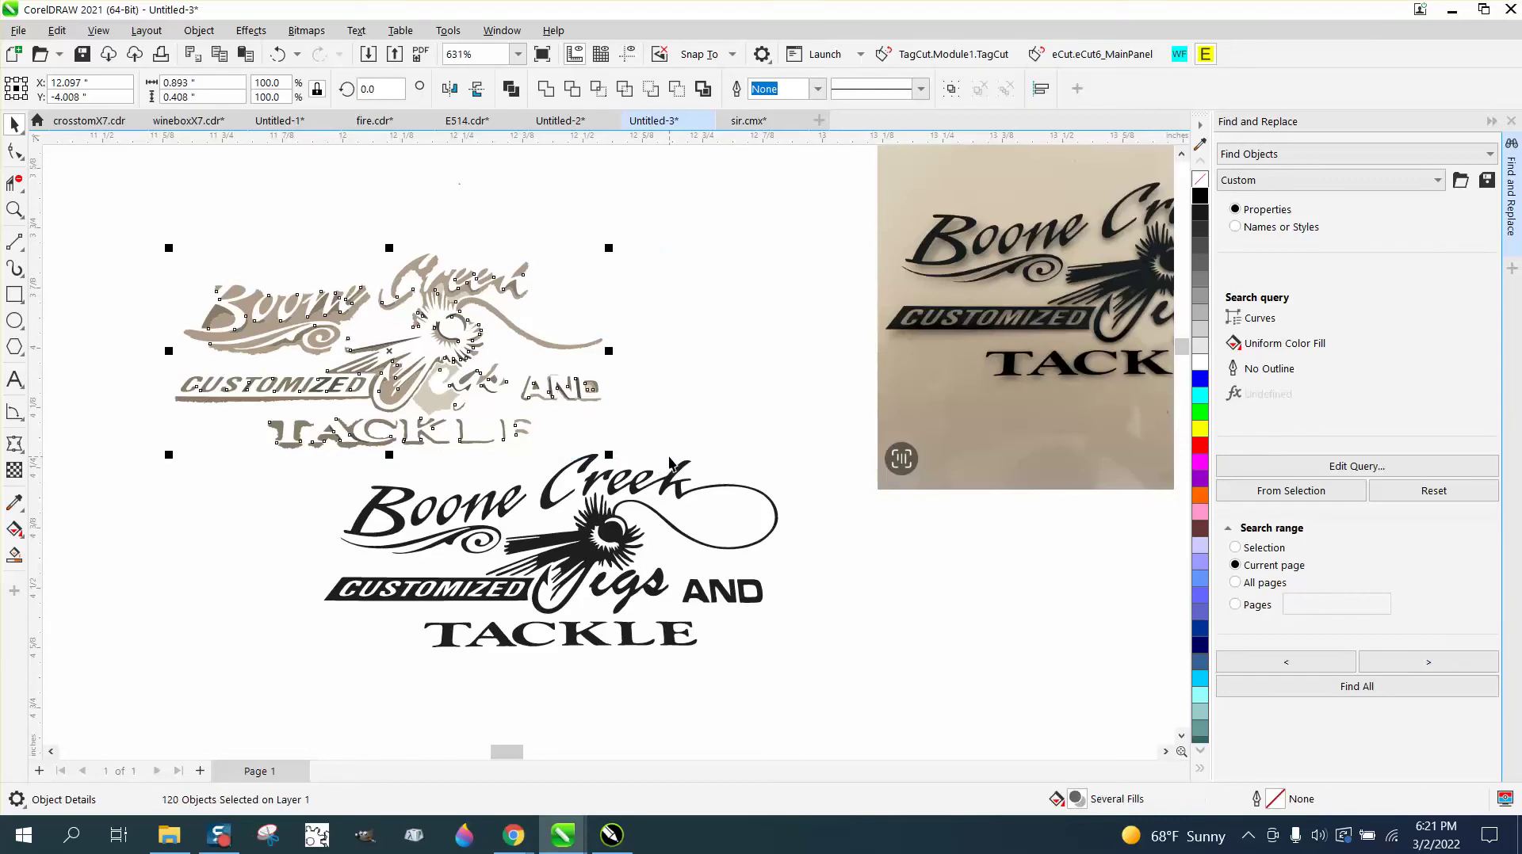
{"action": "key", "text": "Delete"}
{"action": "left_click", "coordinate": [15, 210]}
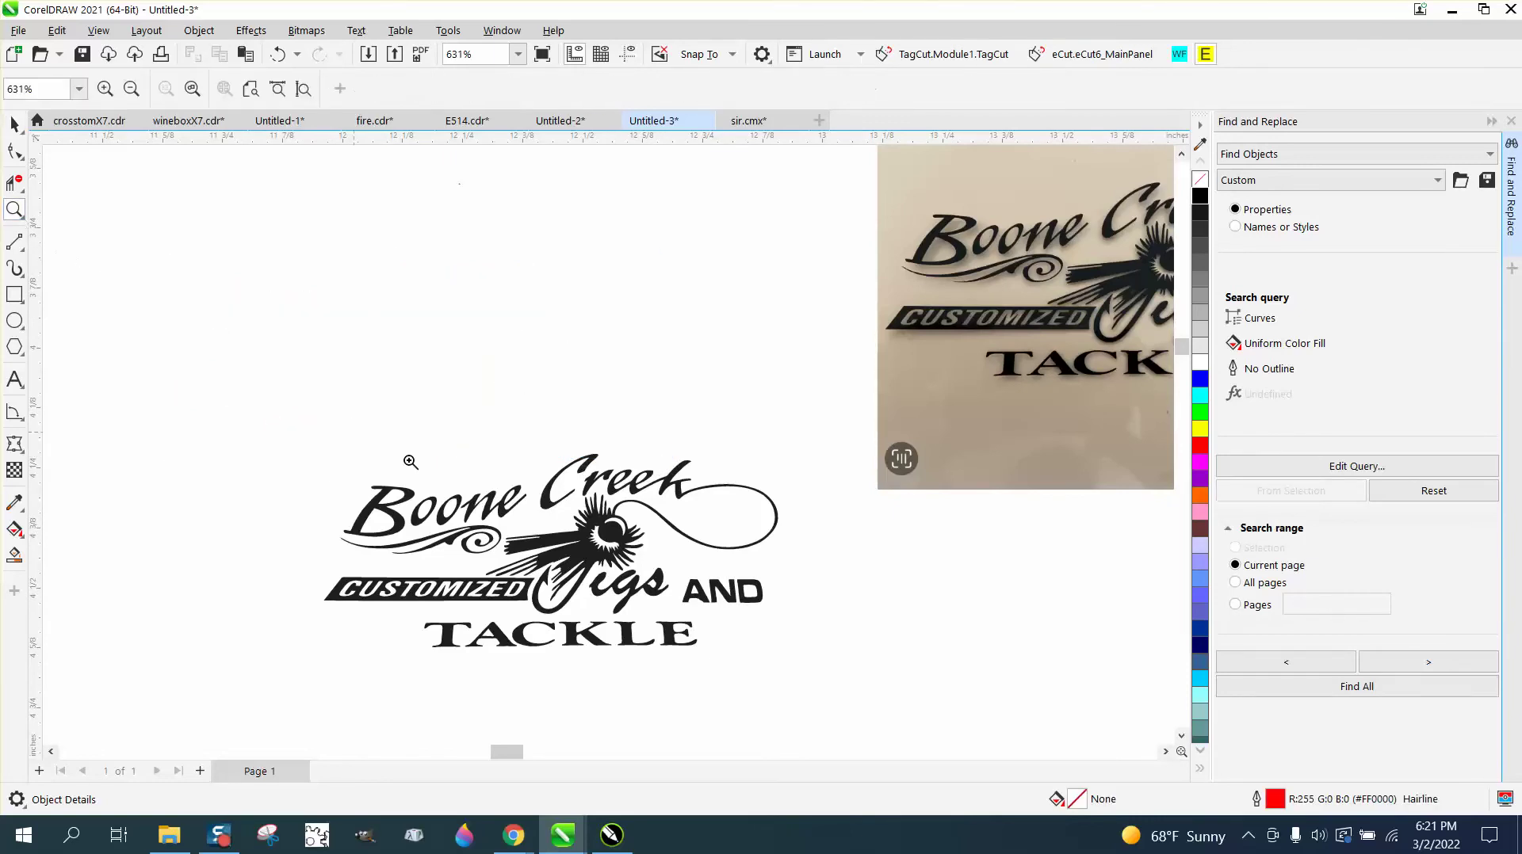
{"action": "left_click_drag", "start_coordinate": [634, 547], "coordinate": [846, 651]}
{"action": "scroll", "coordinate": [730, 588], "scroll_direction": "down", "scroll_amount": 3}
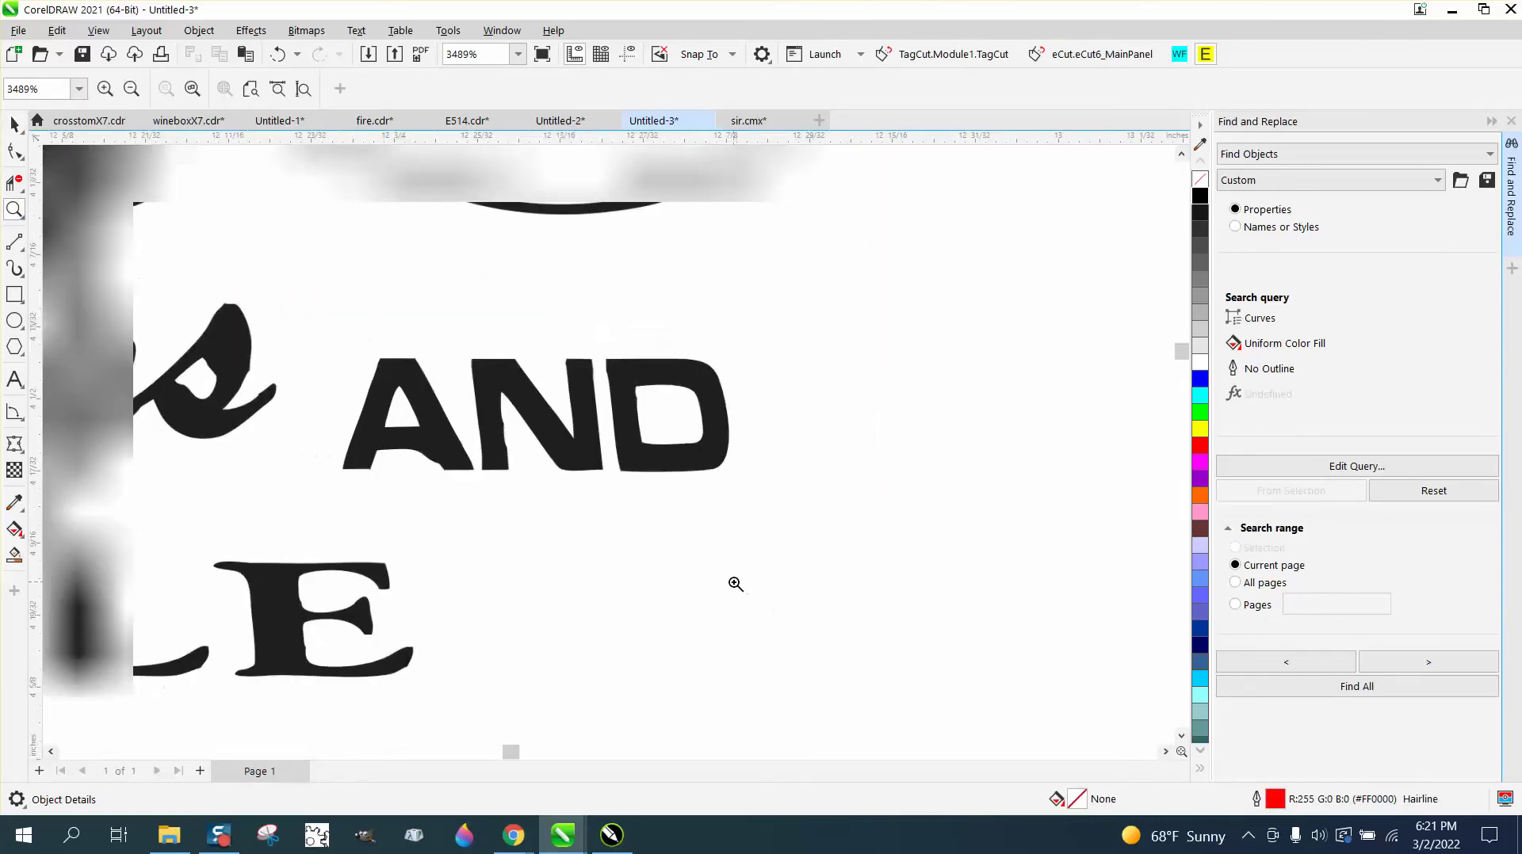
{"action": "scroll", "coordinate": [724, 587], "scroll_direction": "down", "scroll_amount": 2}
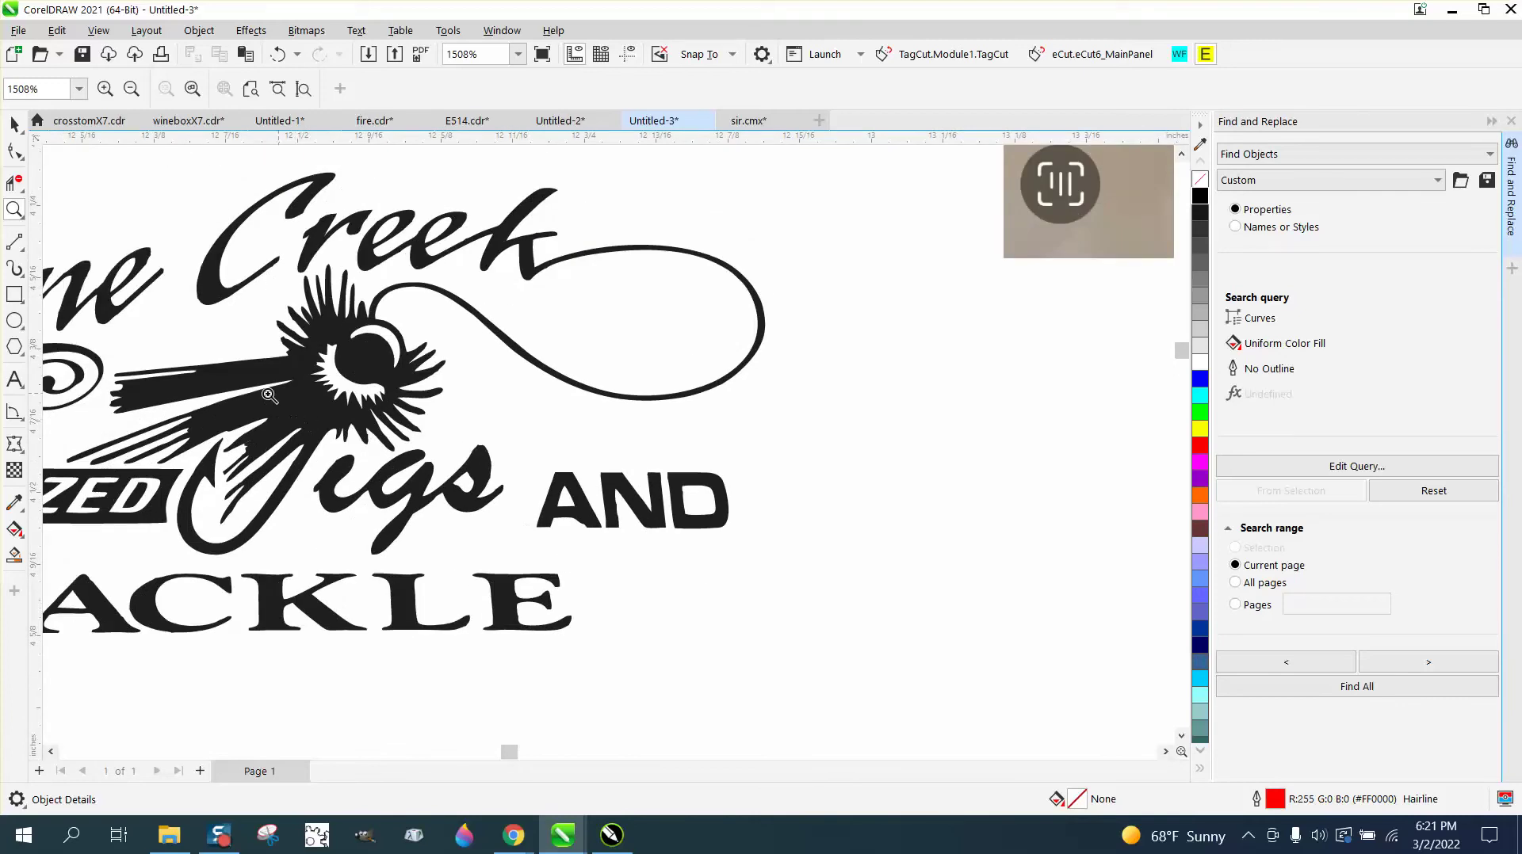
{"action": "scroll", "coordinate": [399, 376], "scroll_direction": "down", "scroll_amount": 1}
{"action": "scroll", "coordinate": [435, 399], "scroll_direction": "down", "scroll_amount": 1}
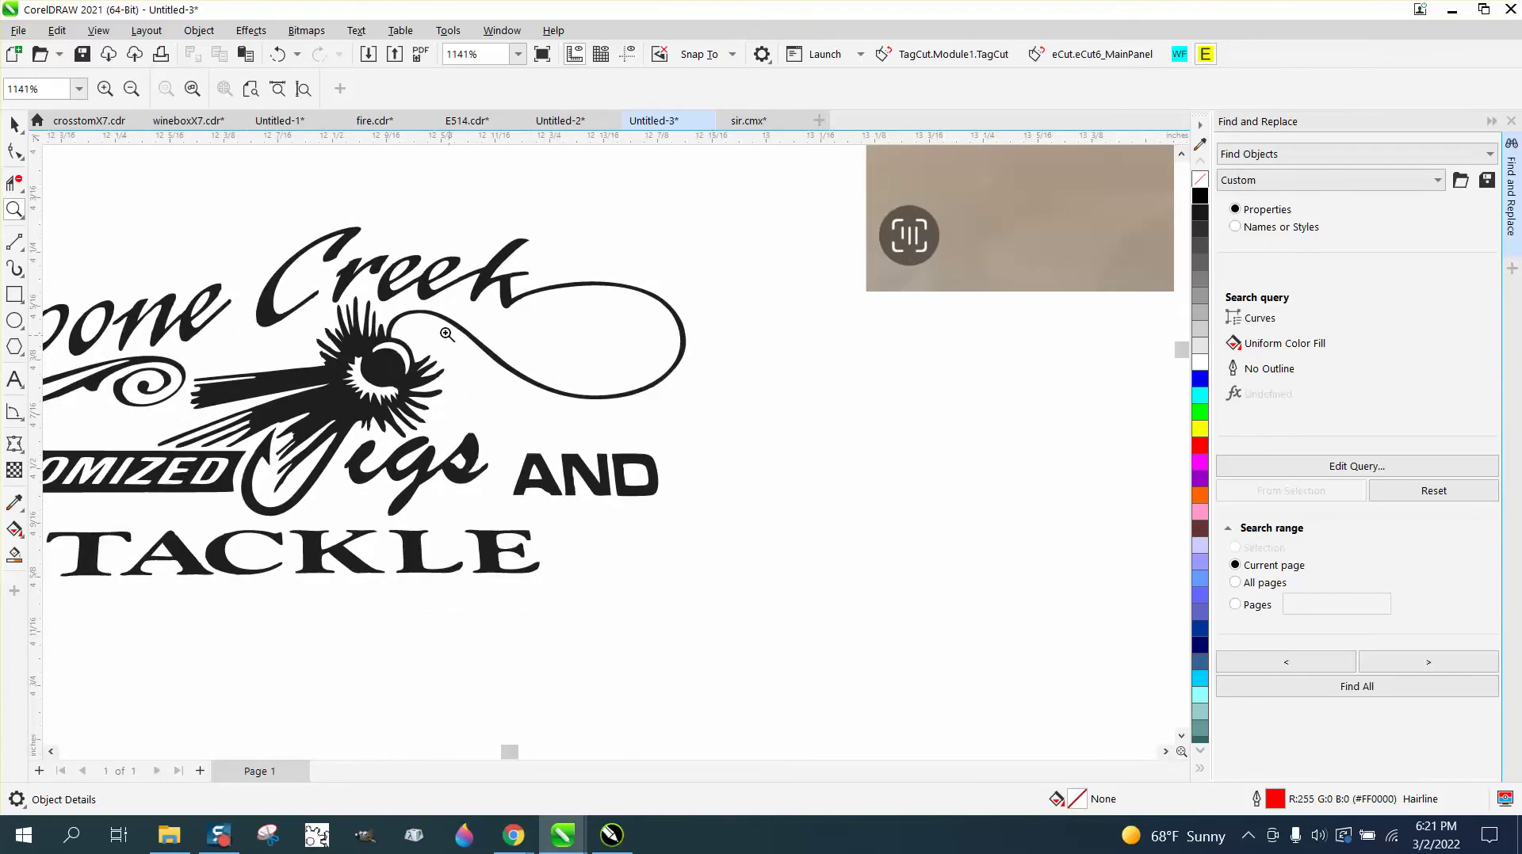
{"action": "scroll", "coordinate": [421, 294], "scroll_direction": "down", "scroll_amount": 2}
{"action": "left_click_drag", "start_coordinate": [123, 293], "coordinate": [350, 372]}
{"action": "scroll", "coordinate": [349, 373], "scroll_direction": "down", "scroll_amount": 2}
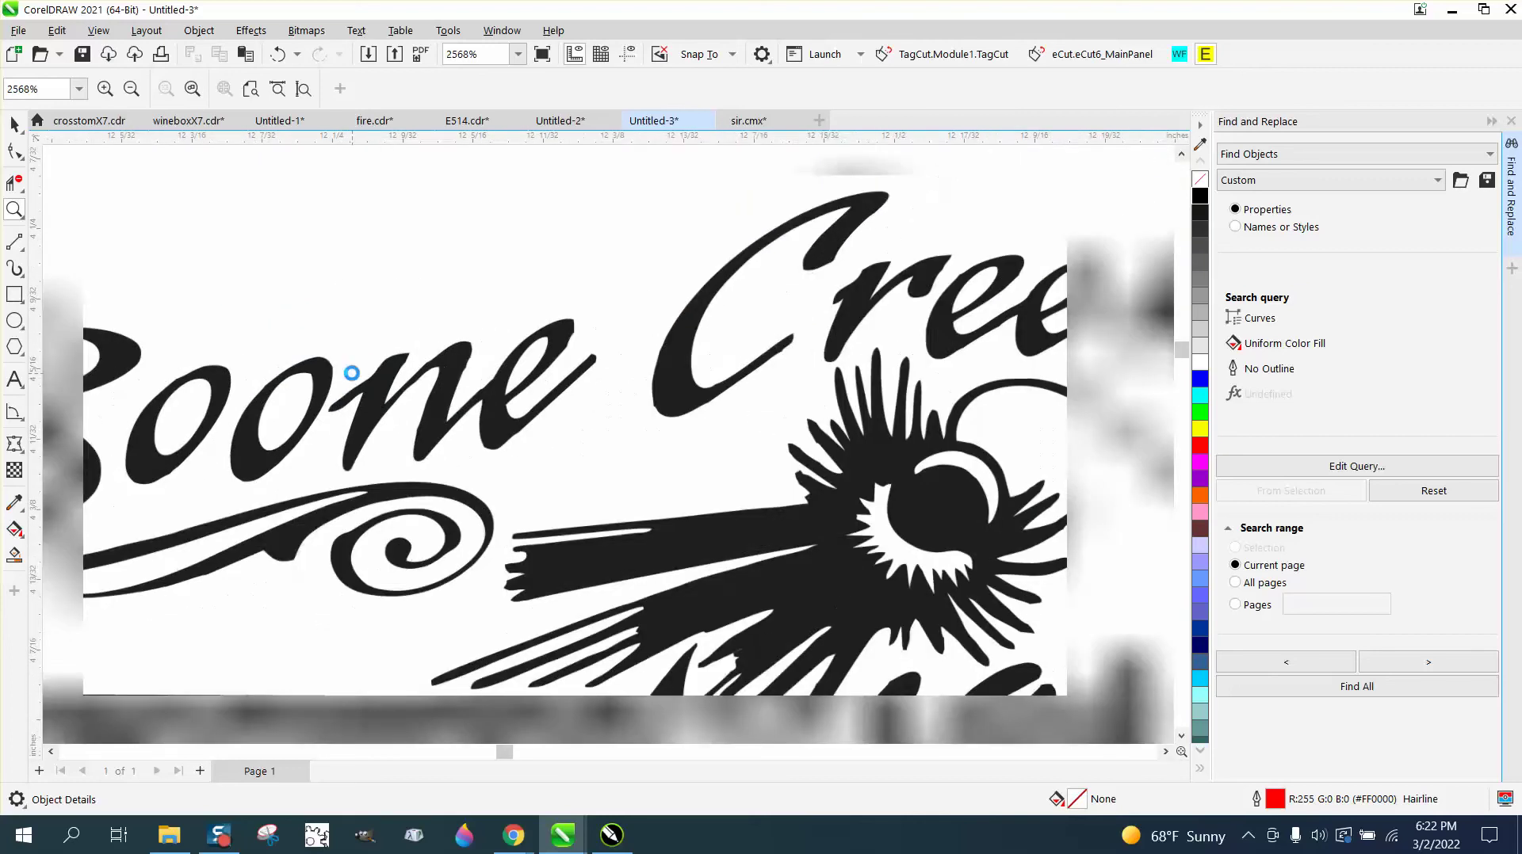
{"action": "scroll", "coordinate": [331, 373], "scroll_direction": "down", "scroll_amount": 5}
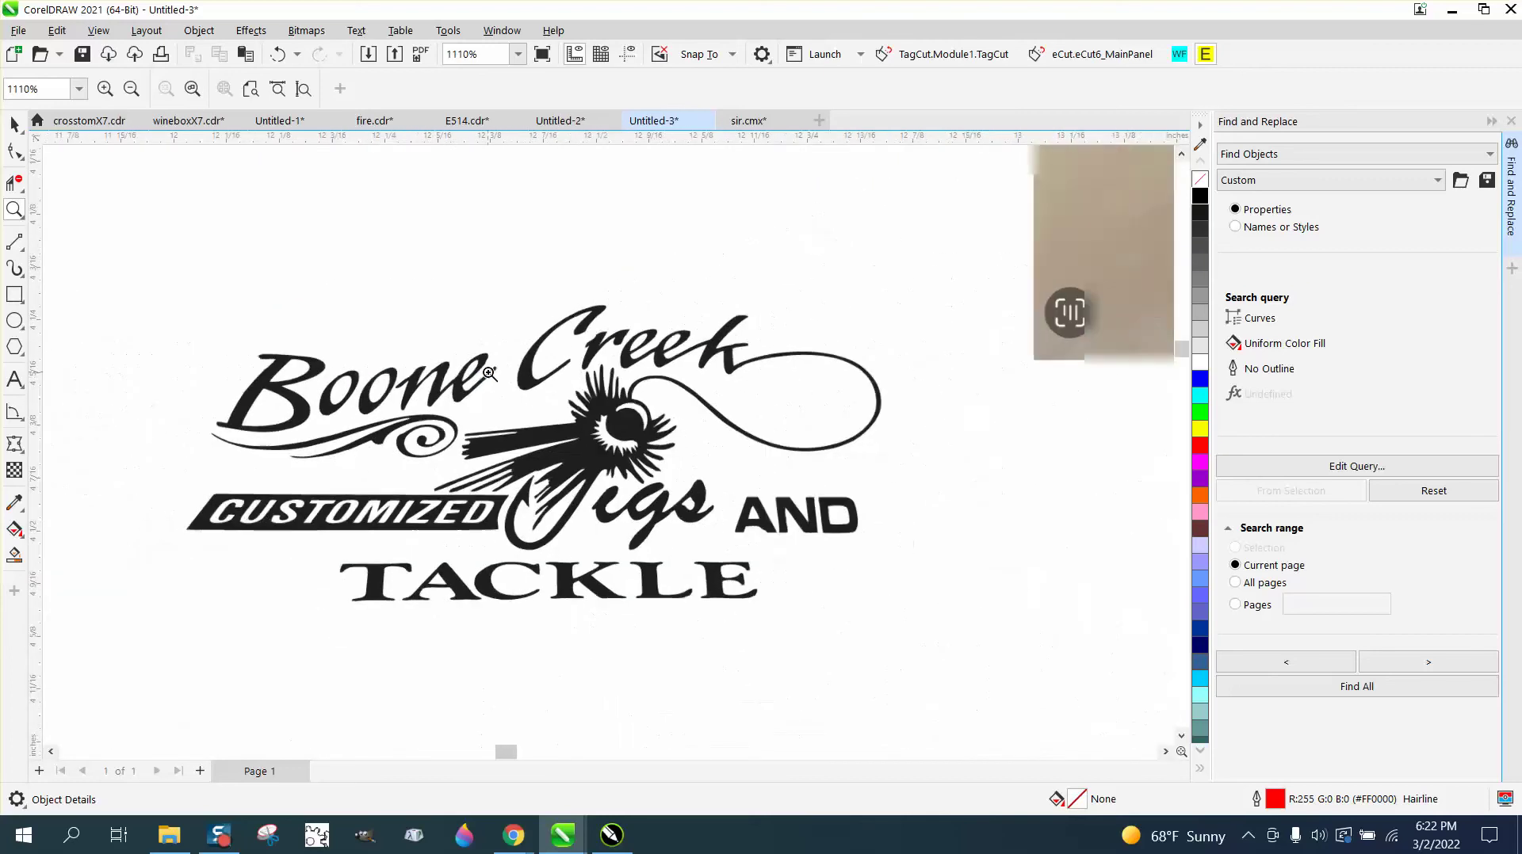
Step: Give the 21 logo curves no fill and a black hairline outline, closing Find and Replace
{"action": "key", "text": "space"}
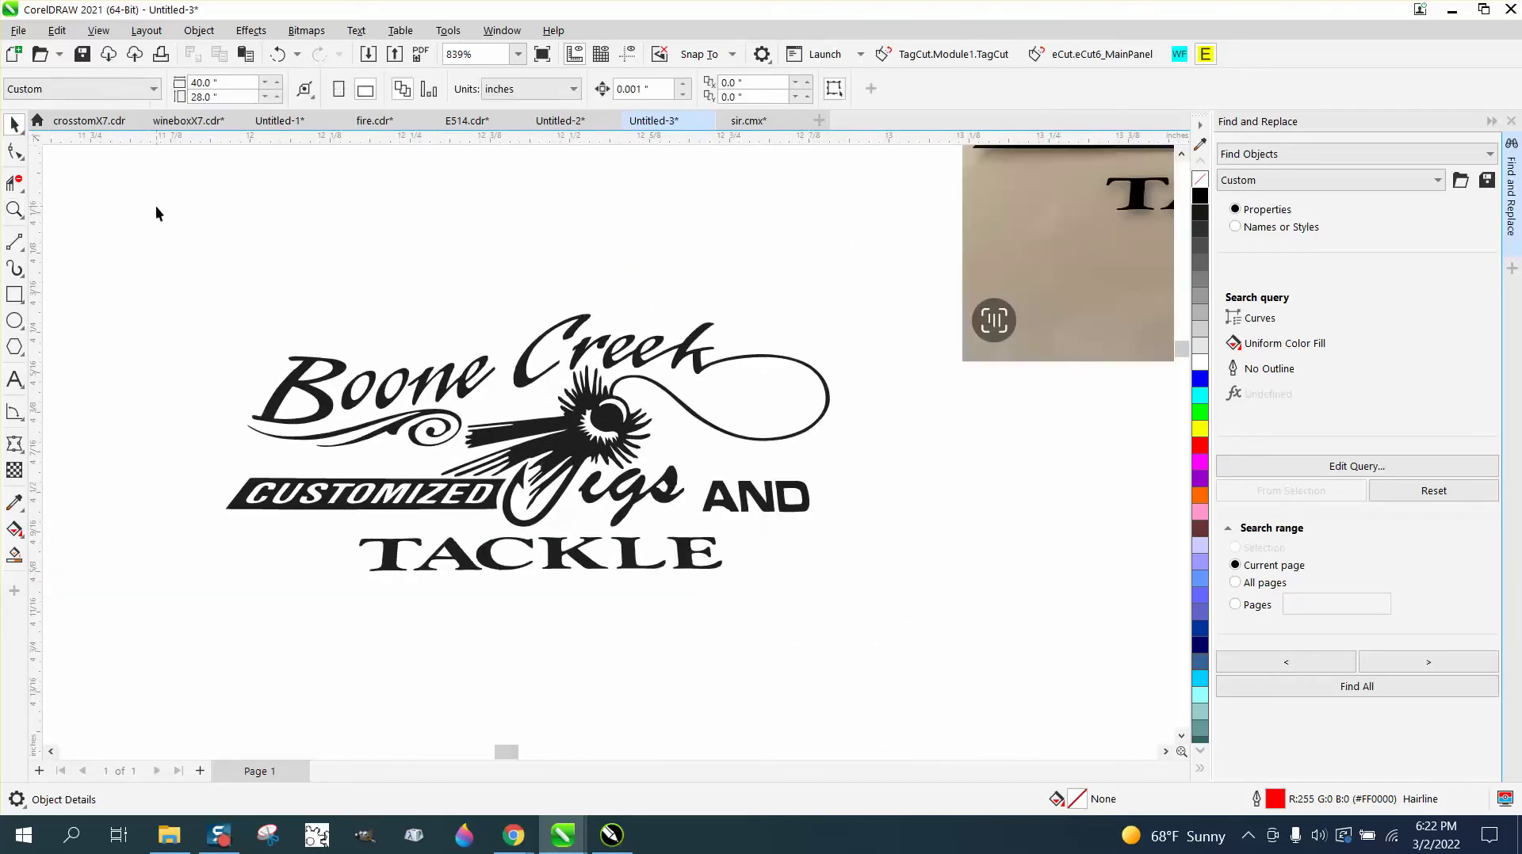
{"action": "left_click_drag", "start_coordinate": [877, 615], "coordinate": [876, 615]}
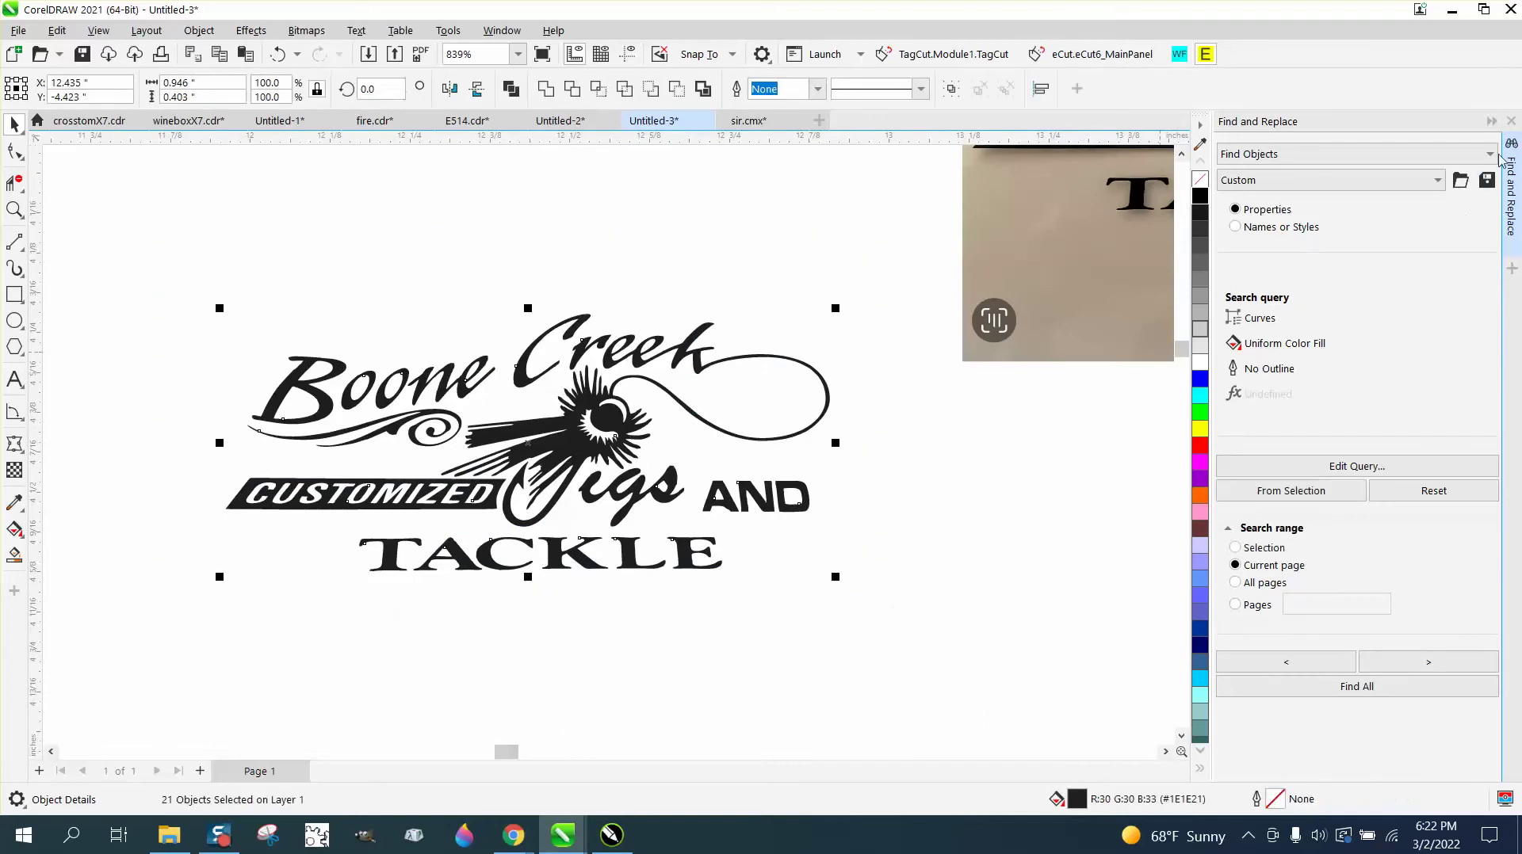
{"action": "left_click", "coordinate": [1511, 120]}
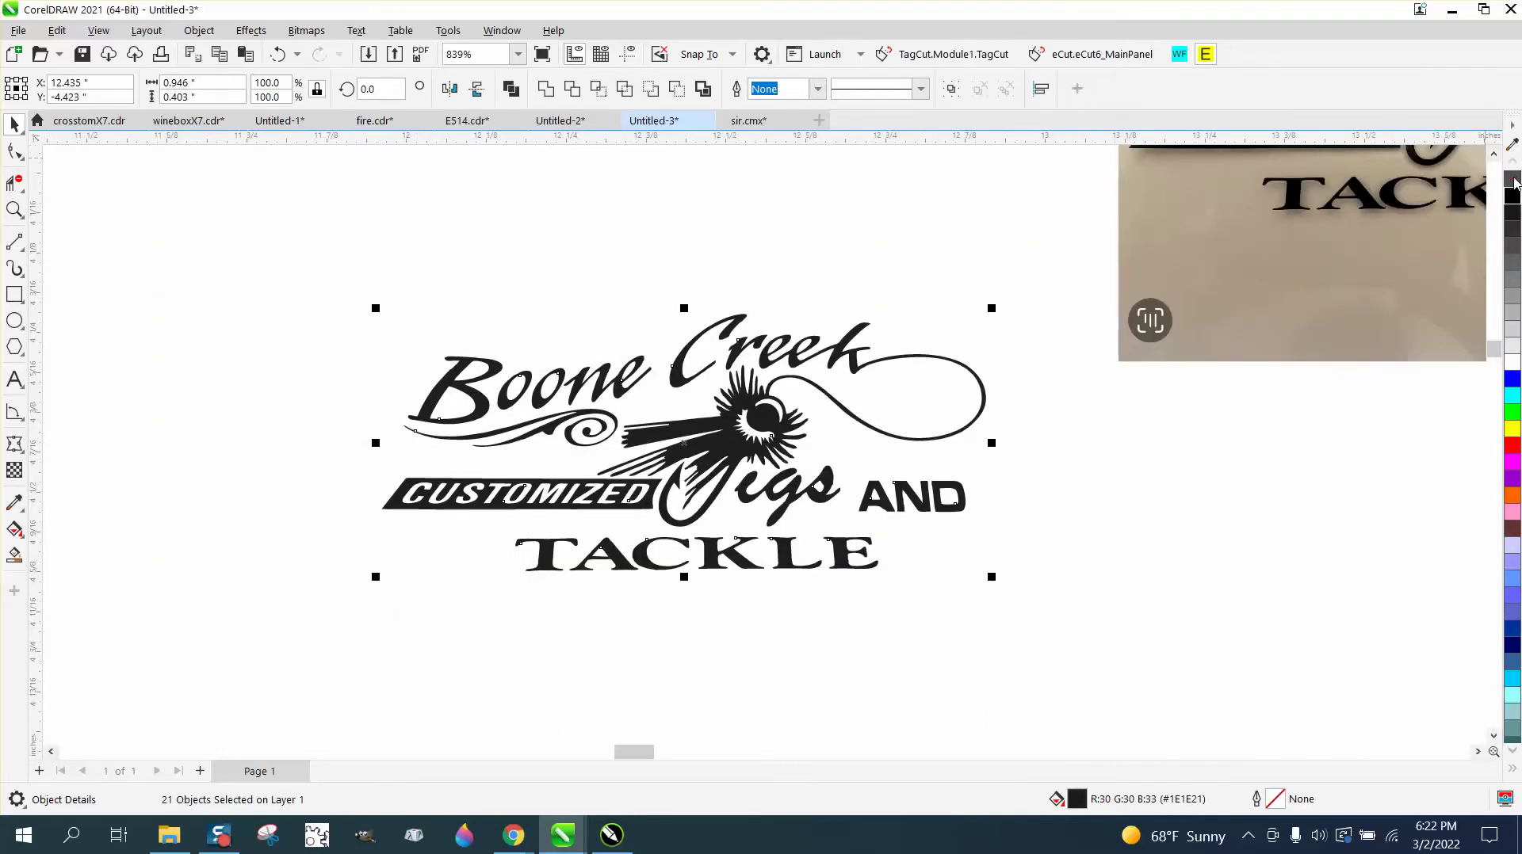
{"action": "left_click", "coordinate": [1514, 181]}
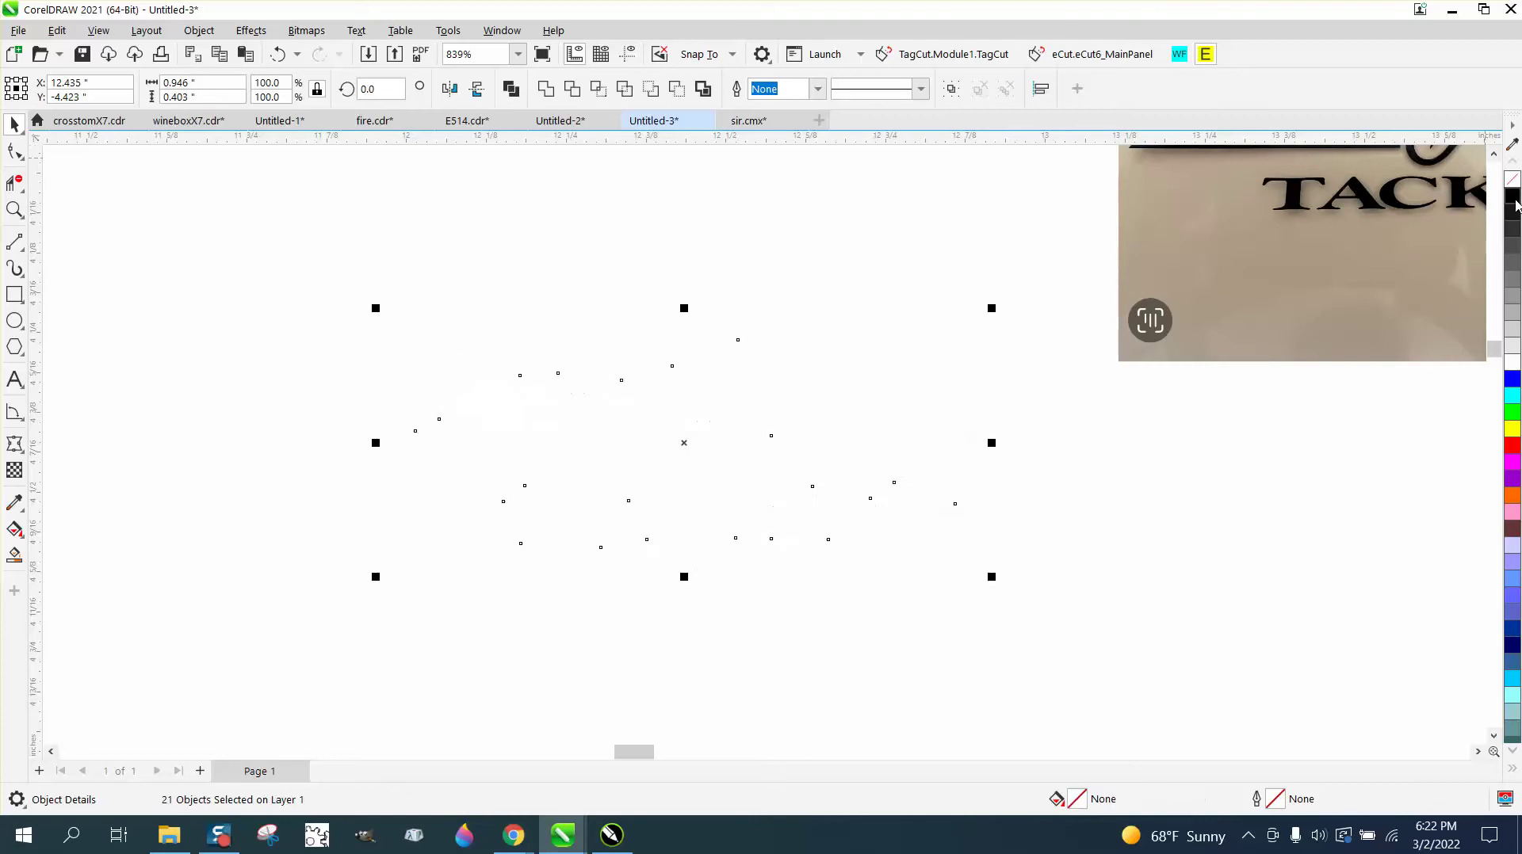
{"action": "right_click", "coordinate": [1513, 195]}
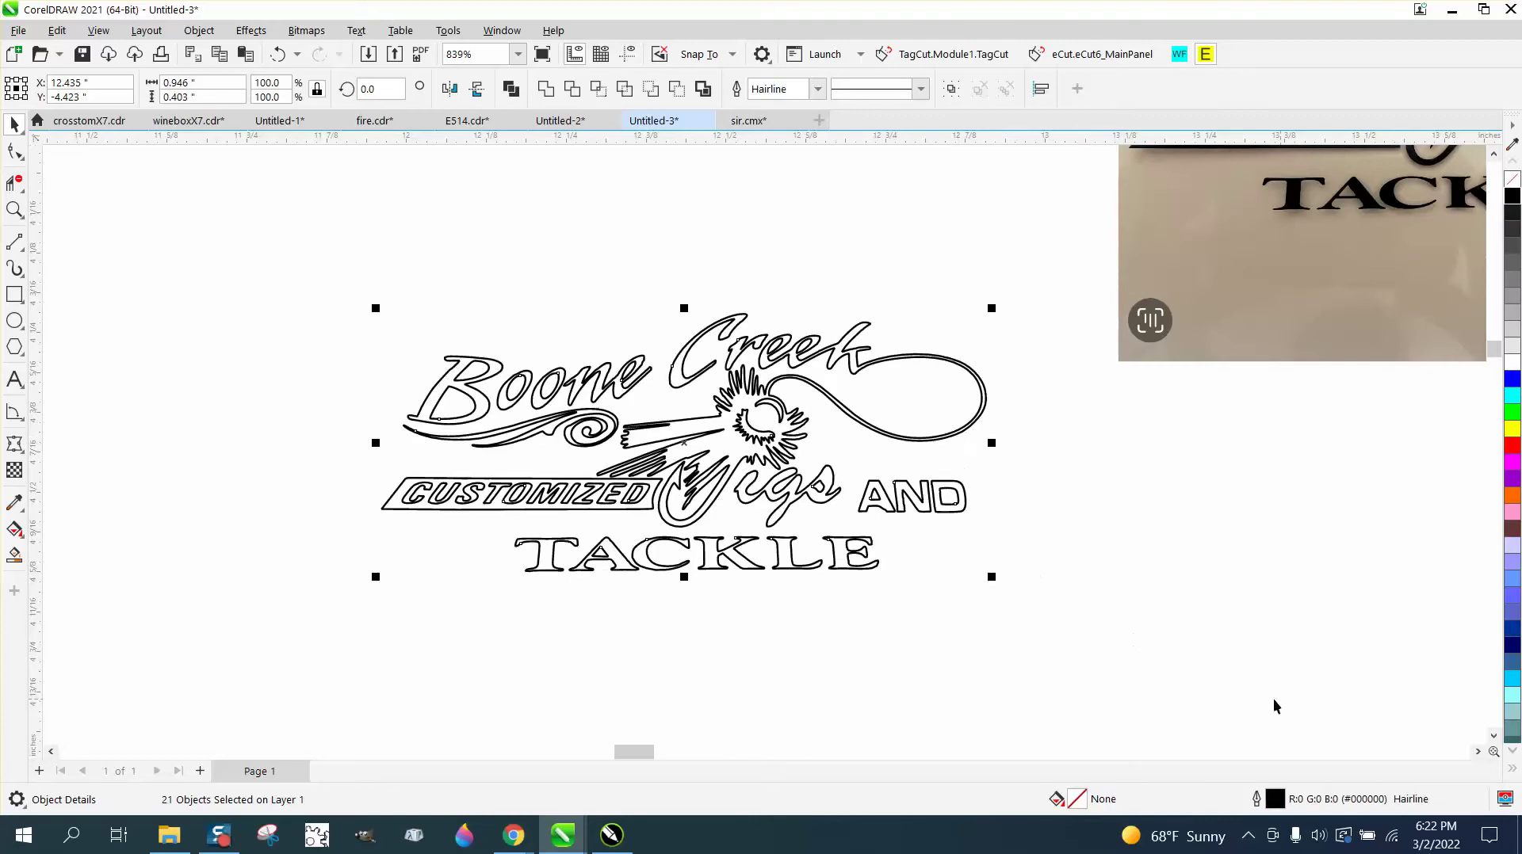
Step: Enlarge the outlined logo to about 3.4 inches wide, then further to about 179%
{"action": "scroll", "coordinate": [501, 372], "scroll_direction": "down", "scroll_amount": 3}
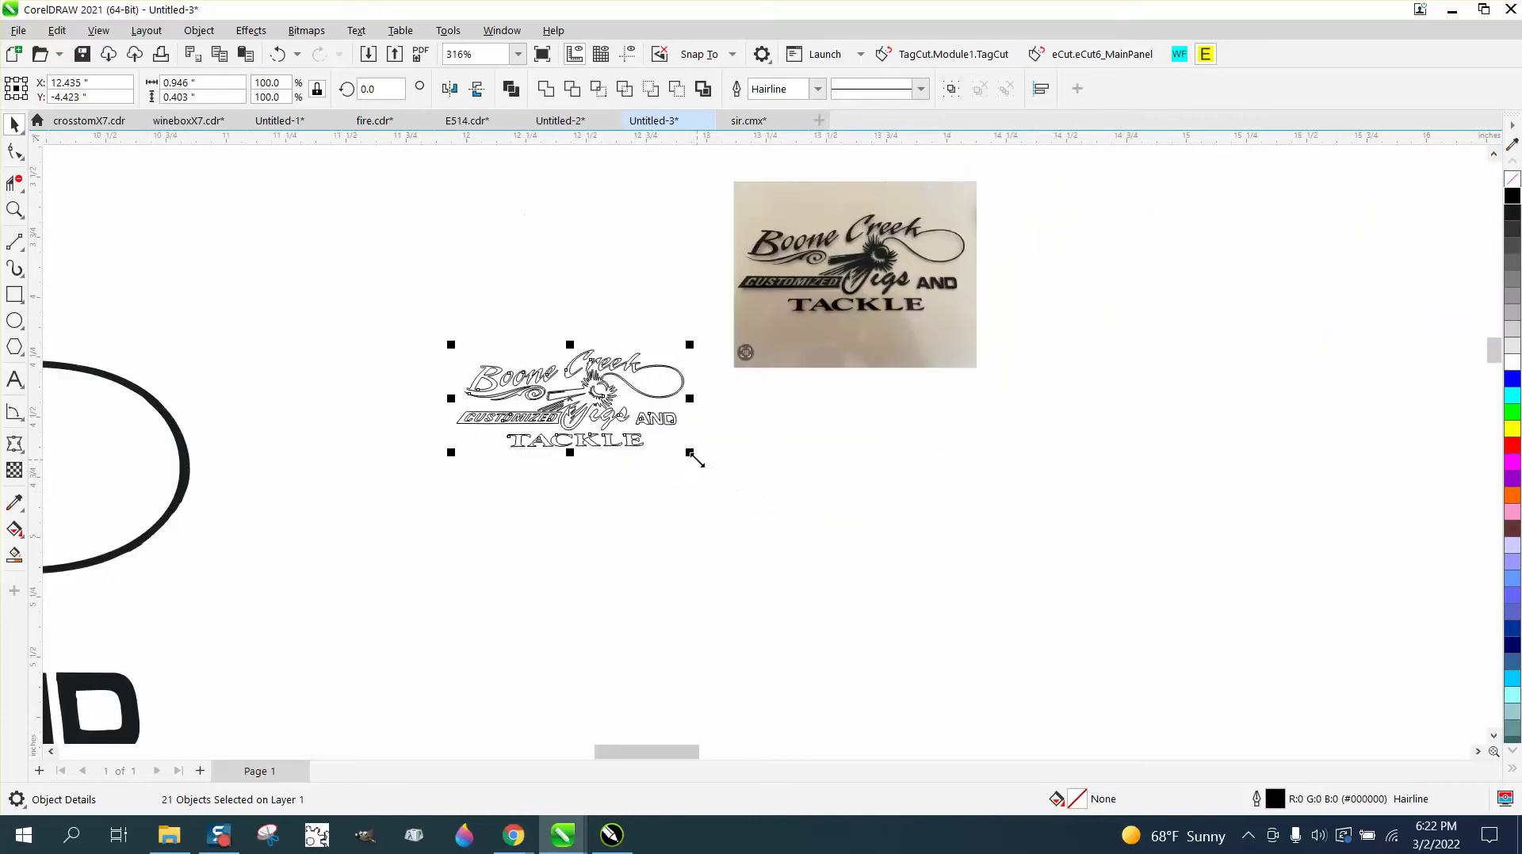
{"action": "left_click_drag", "start_coordinate": [693, 453], "coordinate": [1395, 703]}
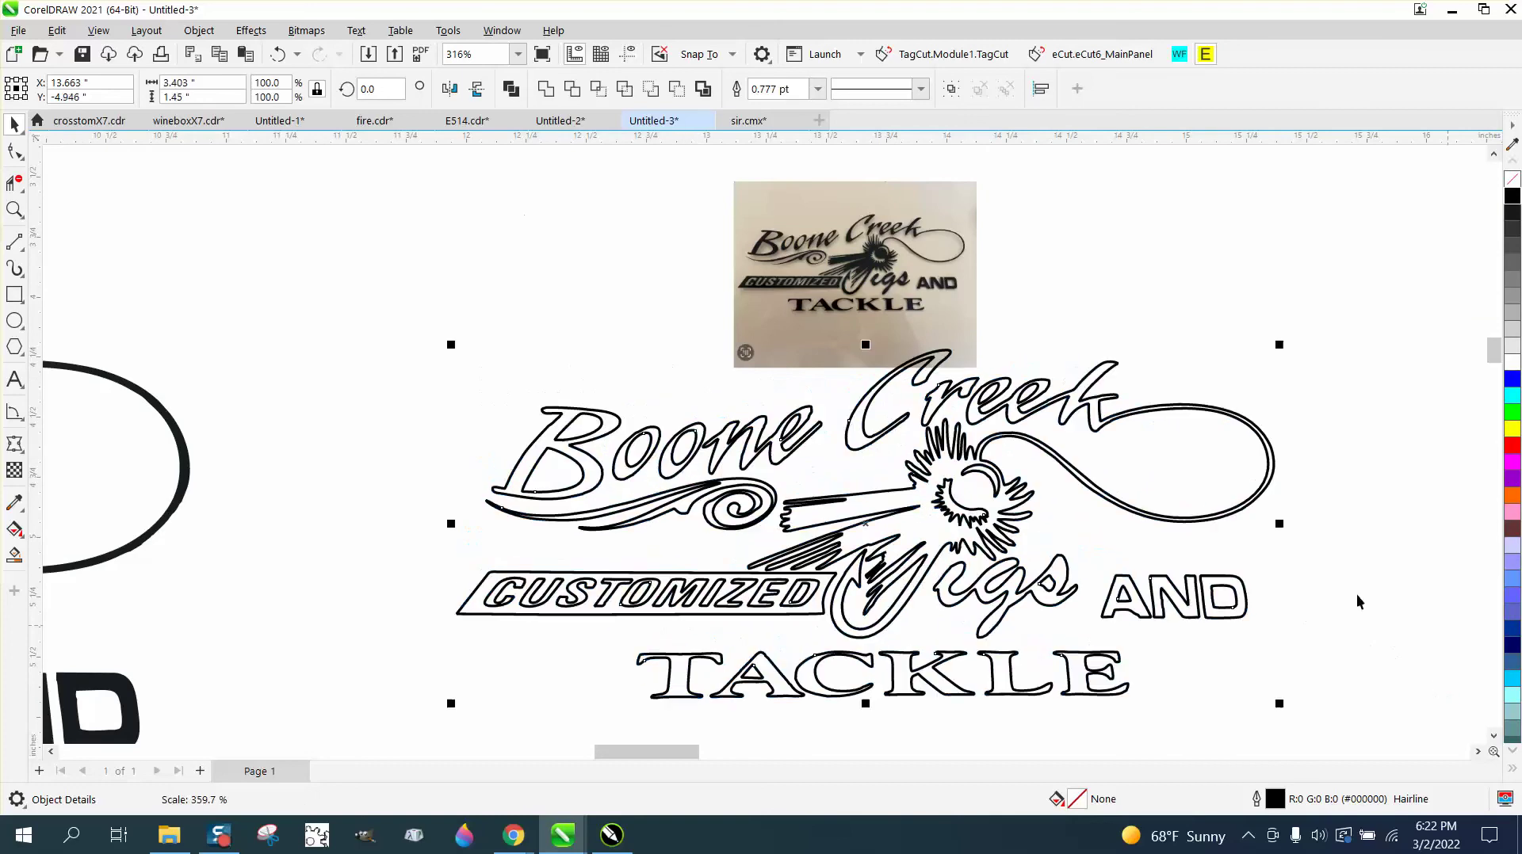
{"action": "scroll", "coordinate": [1208, 272], "scroll_direction": "down", "scroll_amount": 1}
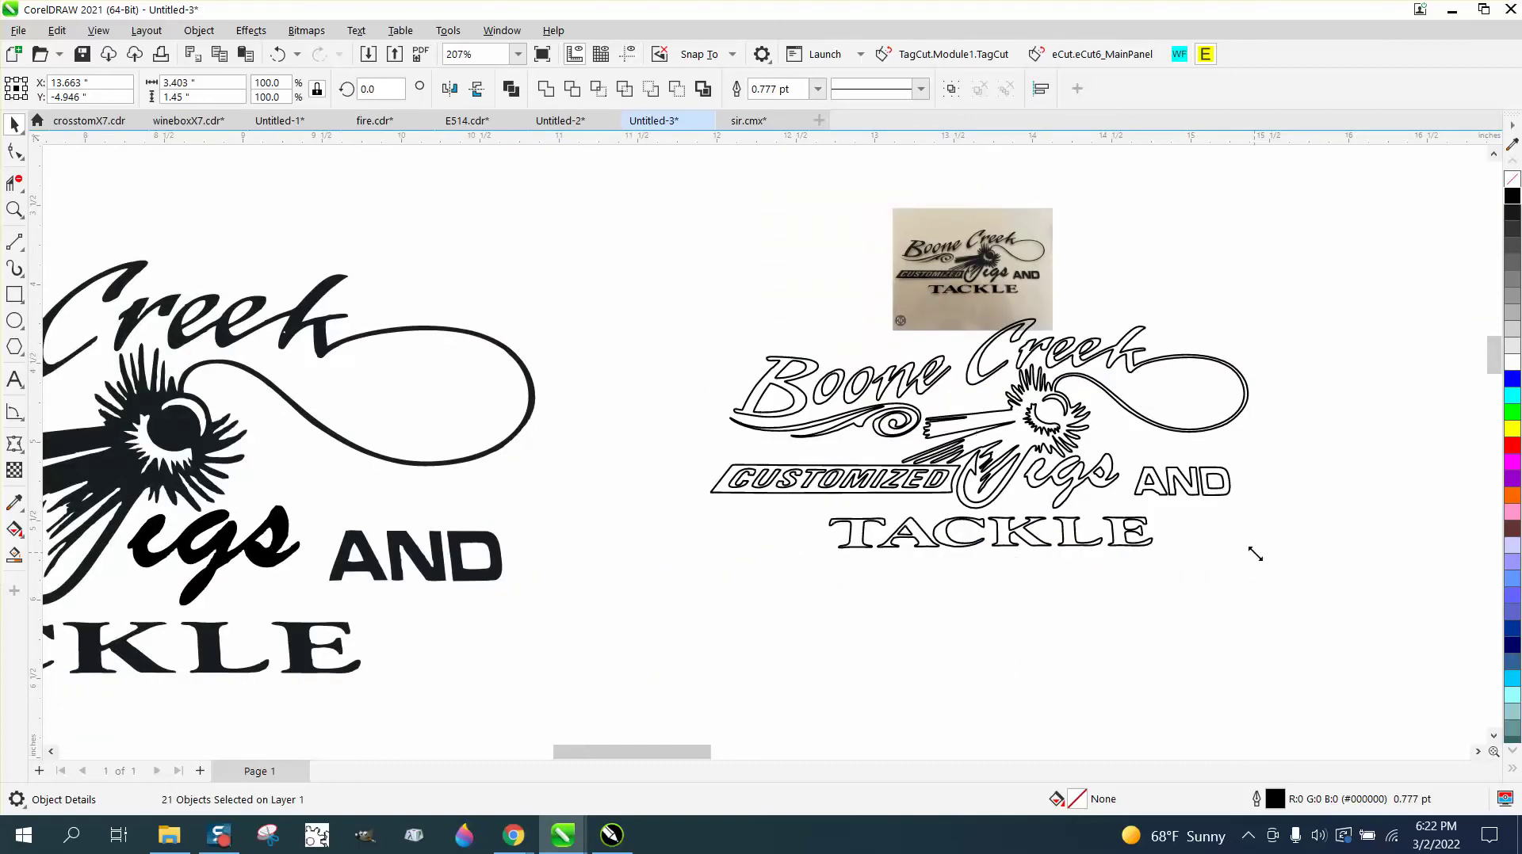
{"action": "left_click_drag", "start_coordinate": [1253, 553], "coordinate": [1378, 740]}
{"action": "left_click", "coordinate": [988, 466]}
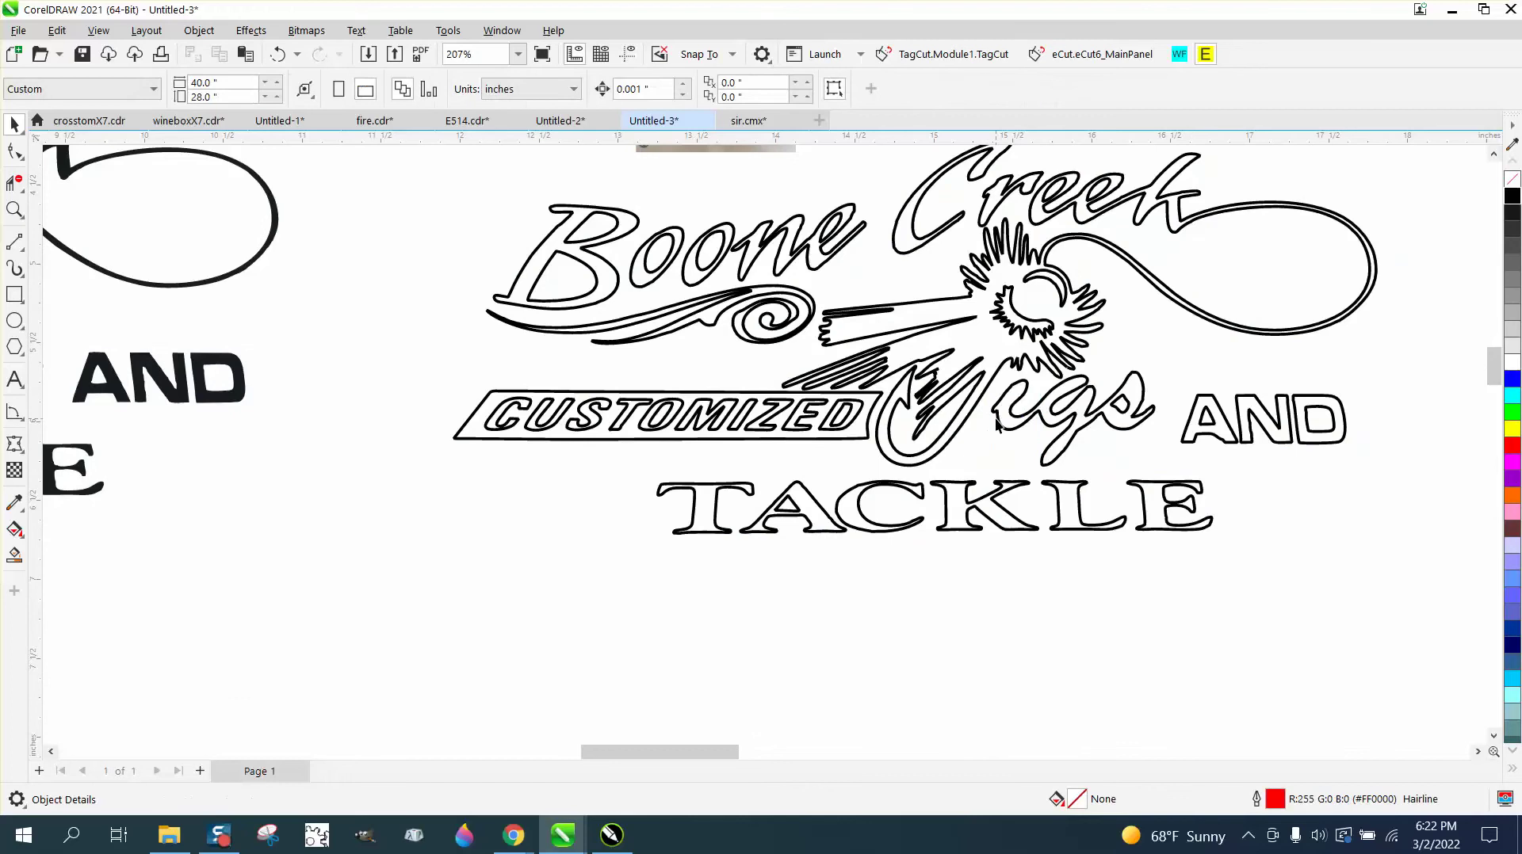
Step: Zoom in on Boone and inspect the 'ne' curve's nodes with the Shape tool
{"action": "left_click", "coordinate": [24, 212]}
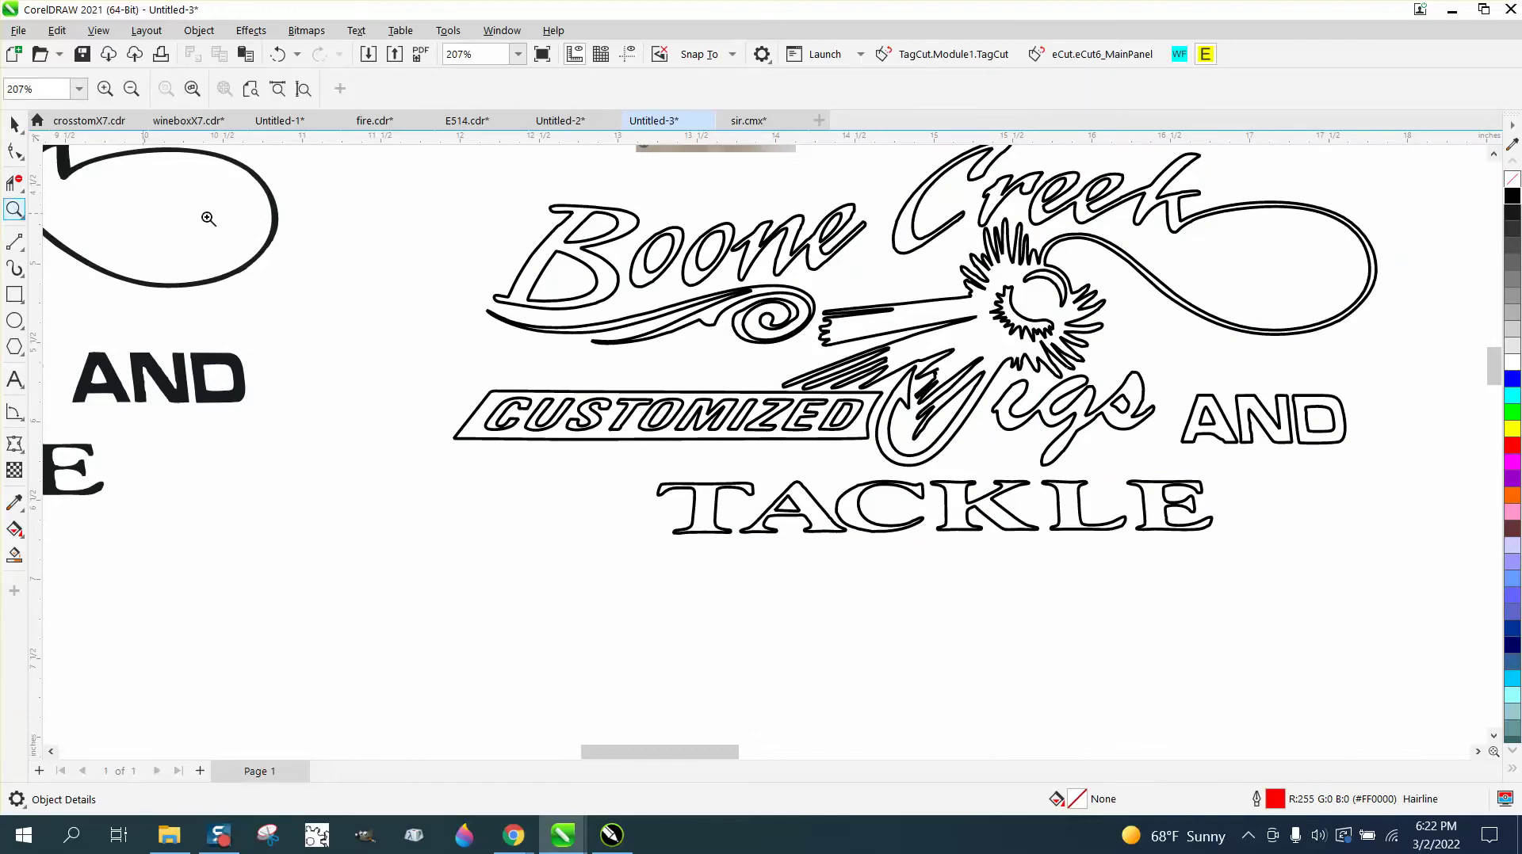
{"action": "left_click_drag", "start_coordinate": [492, 204], "coordinate": [870, 354]}
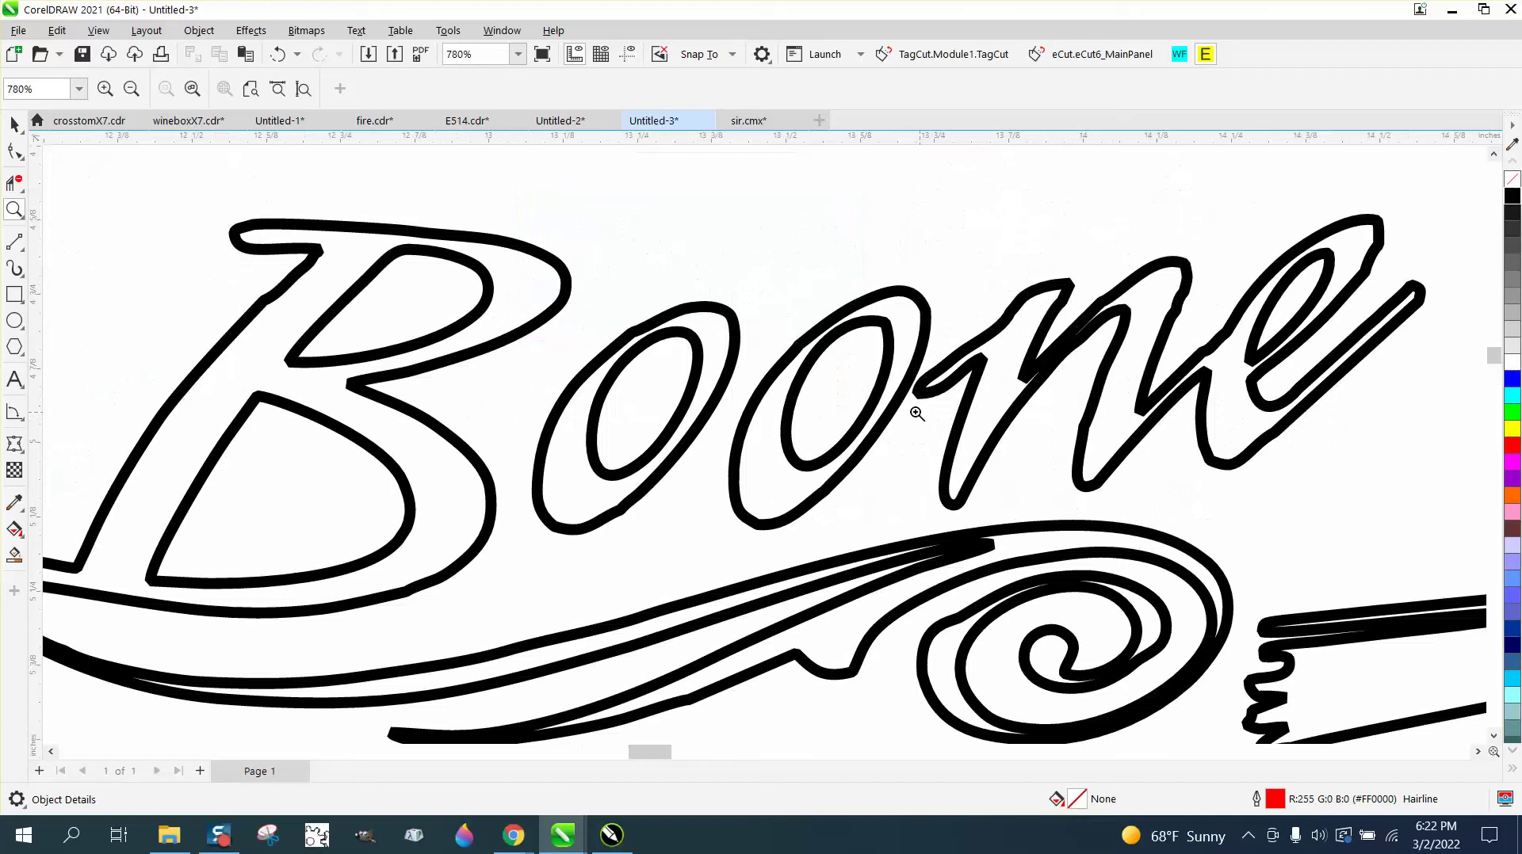
{"action": "scroll", "coordinate": [917, 413], "scroll_direction": "down", "scroll_amount": 1}
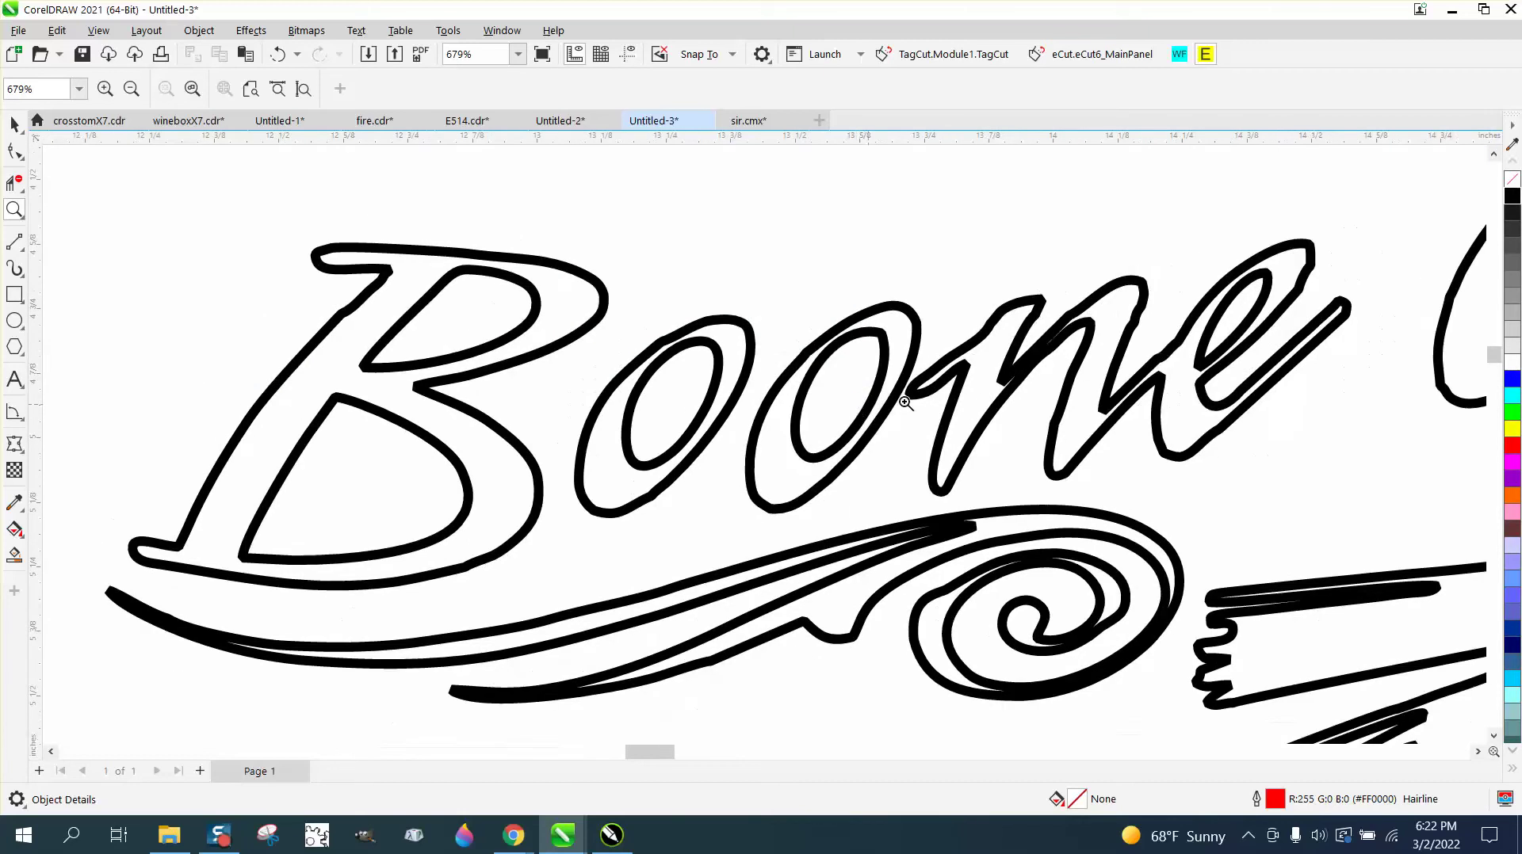
{"action": "left_click", "coordinate": [11, 156]}
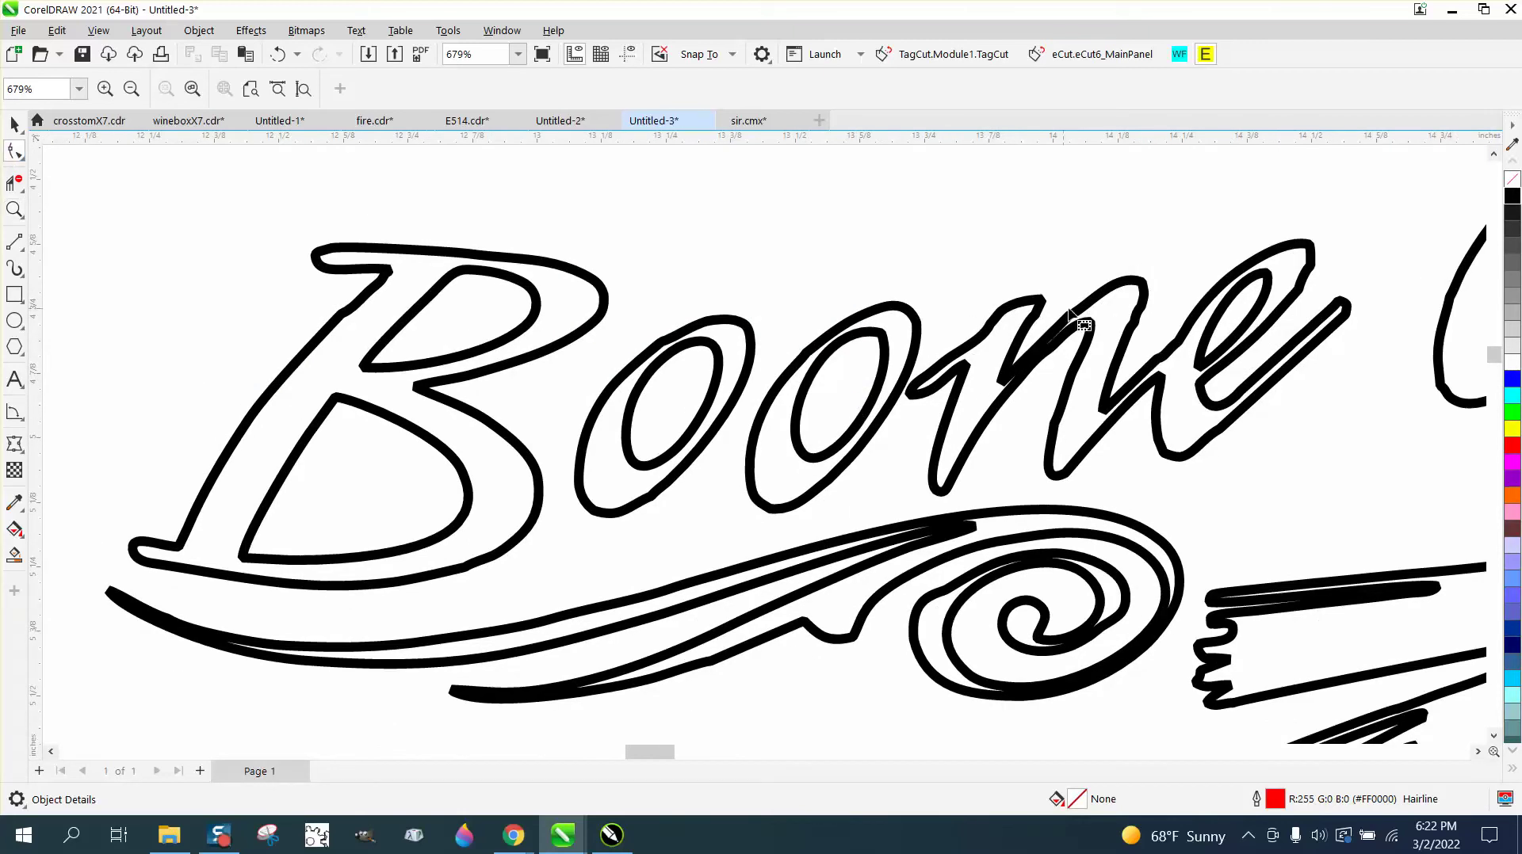
{"action": "left_click", "coordinate": [1132, 325]}
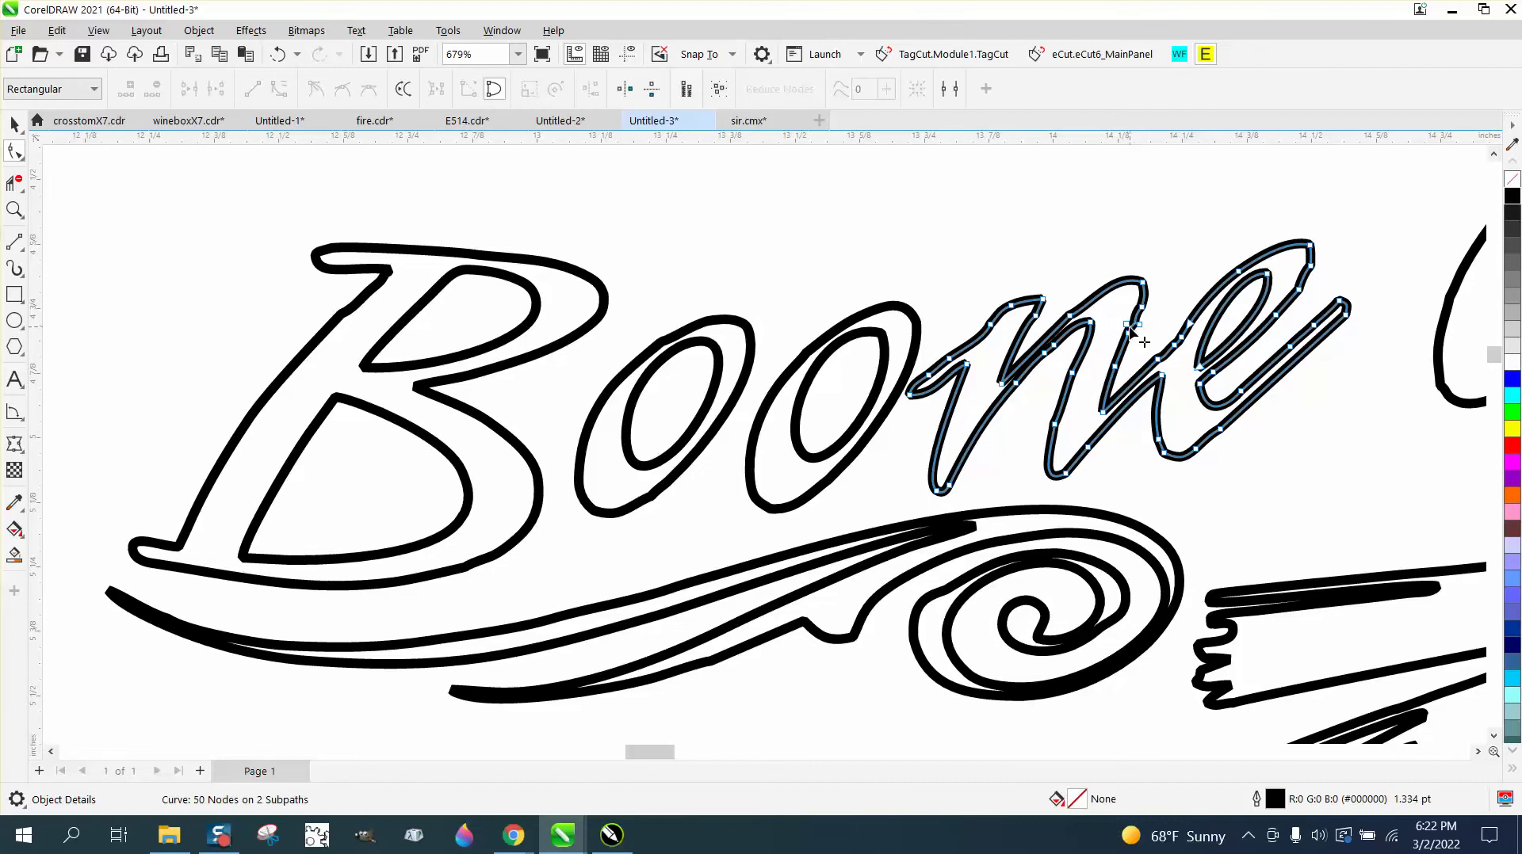
Step: Select all 21 logo curves and set their 1.334 pt outlines back to Hairline
{"action": "left_click", "coordinate": [14, 125]}
{"action": "scroll", "coordinate": [321, 243], "scroll_direction": "down", "scroll_amount": 3}
{"action": "scroll", "coordinate": [321, 244], "scroll_direction": "down", "scroll_amount": 7}
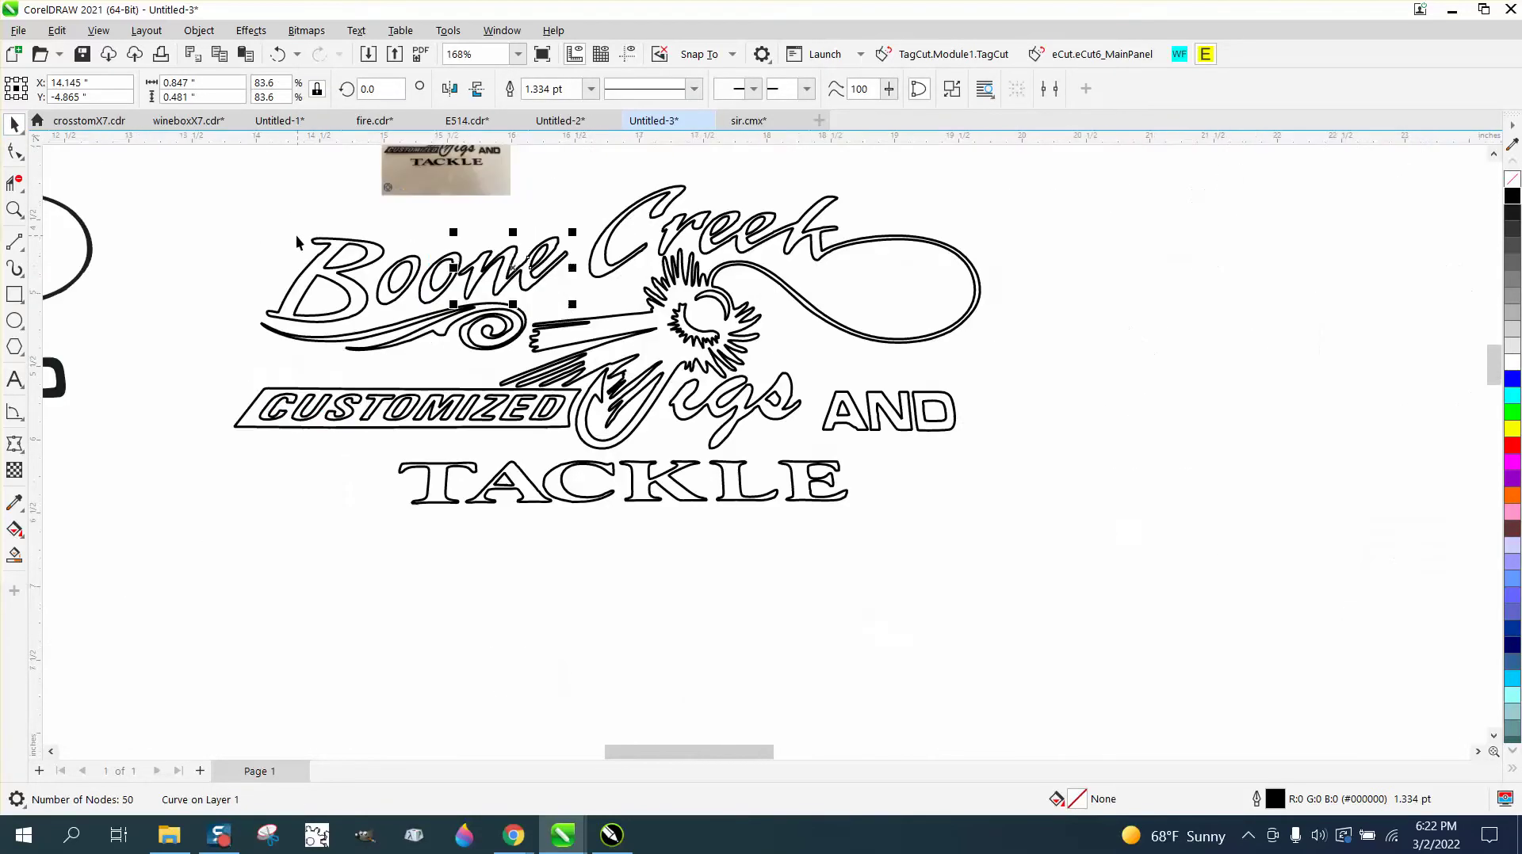
{"action": "left_click", "coordinate": [192, 201]}
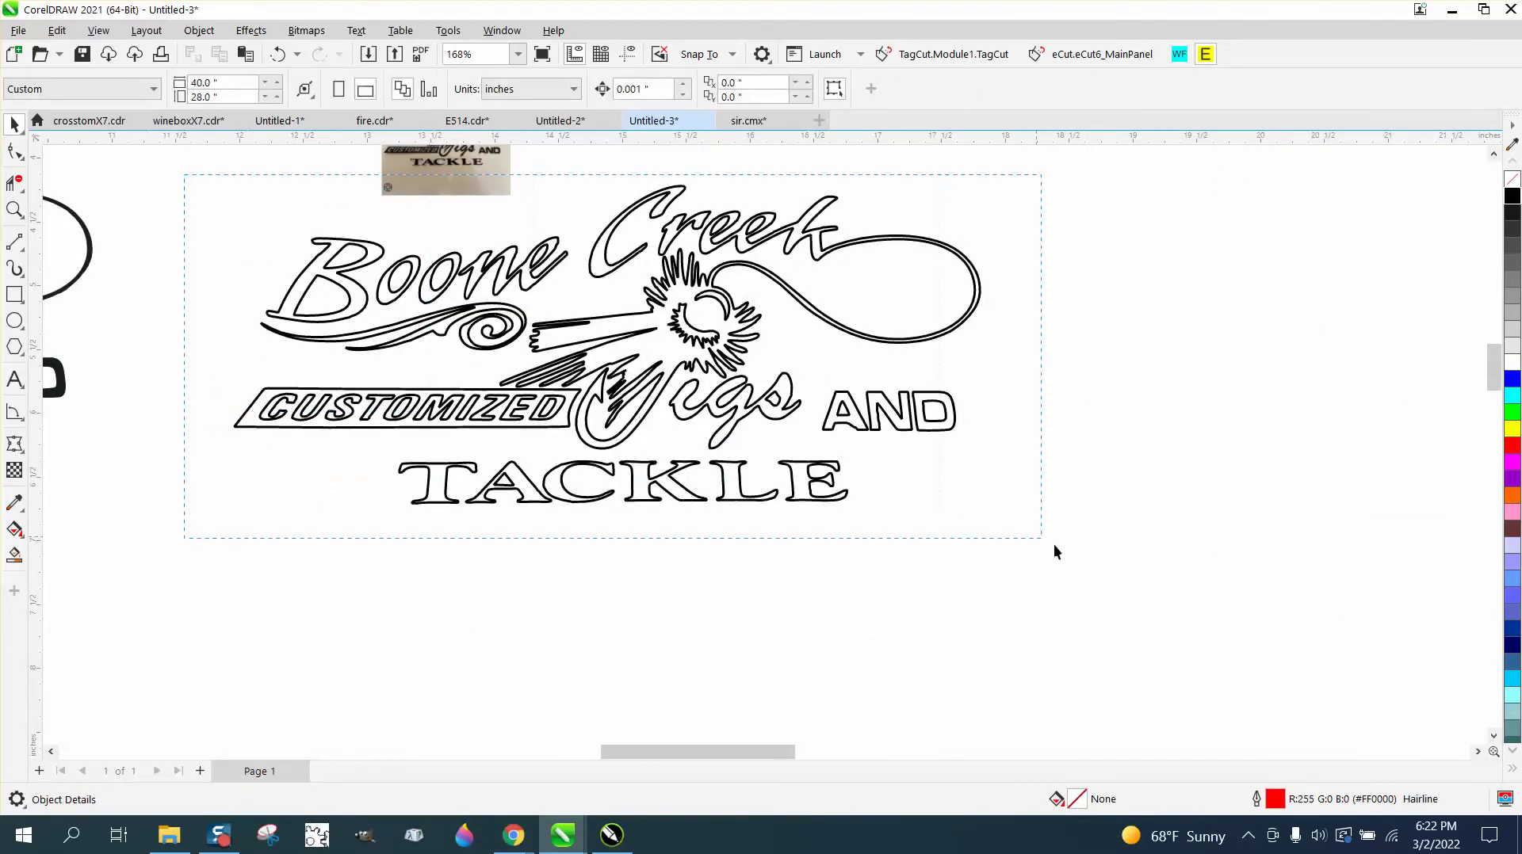
{"action": "left_click_drag", "start_coordinate": [1053, 552], "coordinate": [1055, 553]}
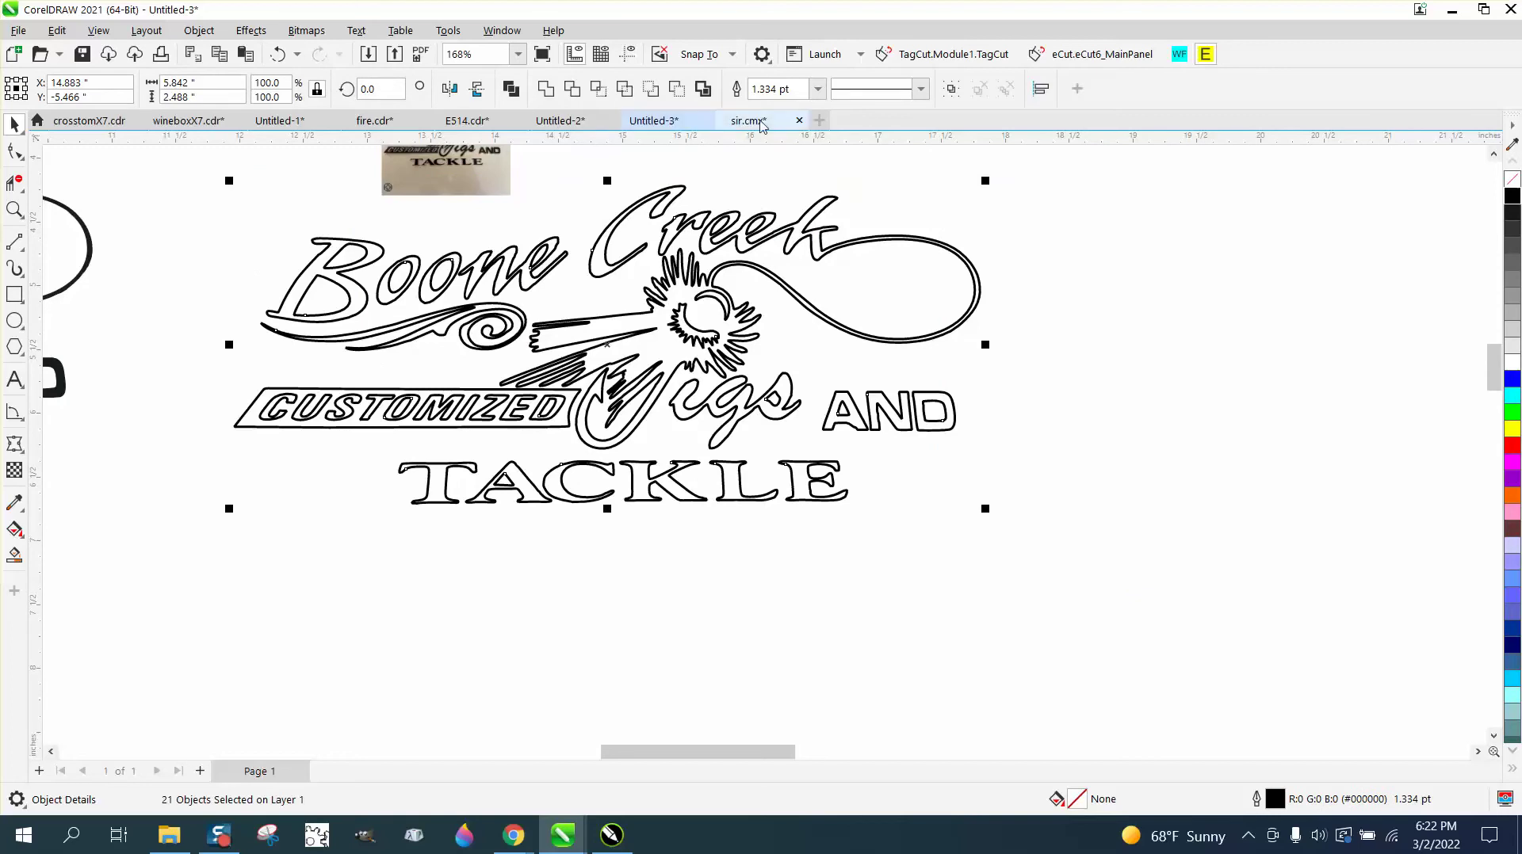
{"action": "left_click", "coordinate": [817, 89]}
{"action": "left_click", "coordinate": [817, 88]}
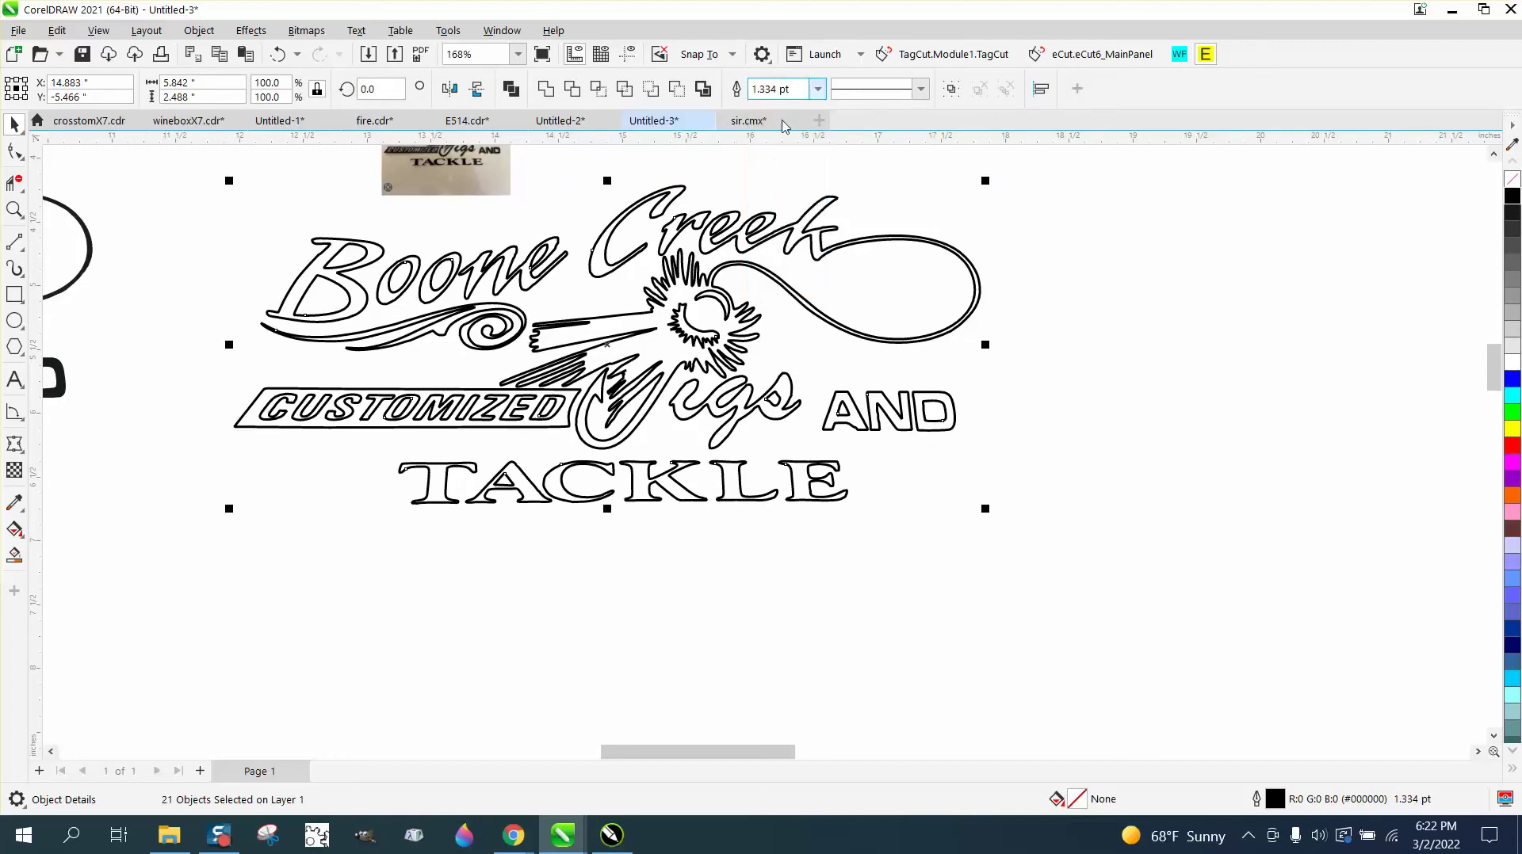
{"action": "left_click", "coordinate": [14, 210]}
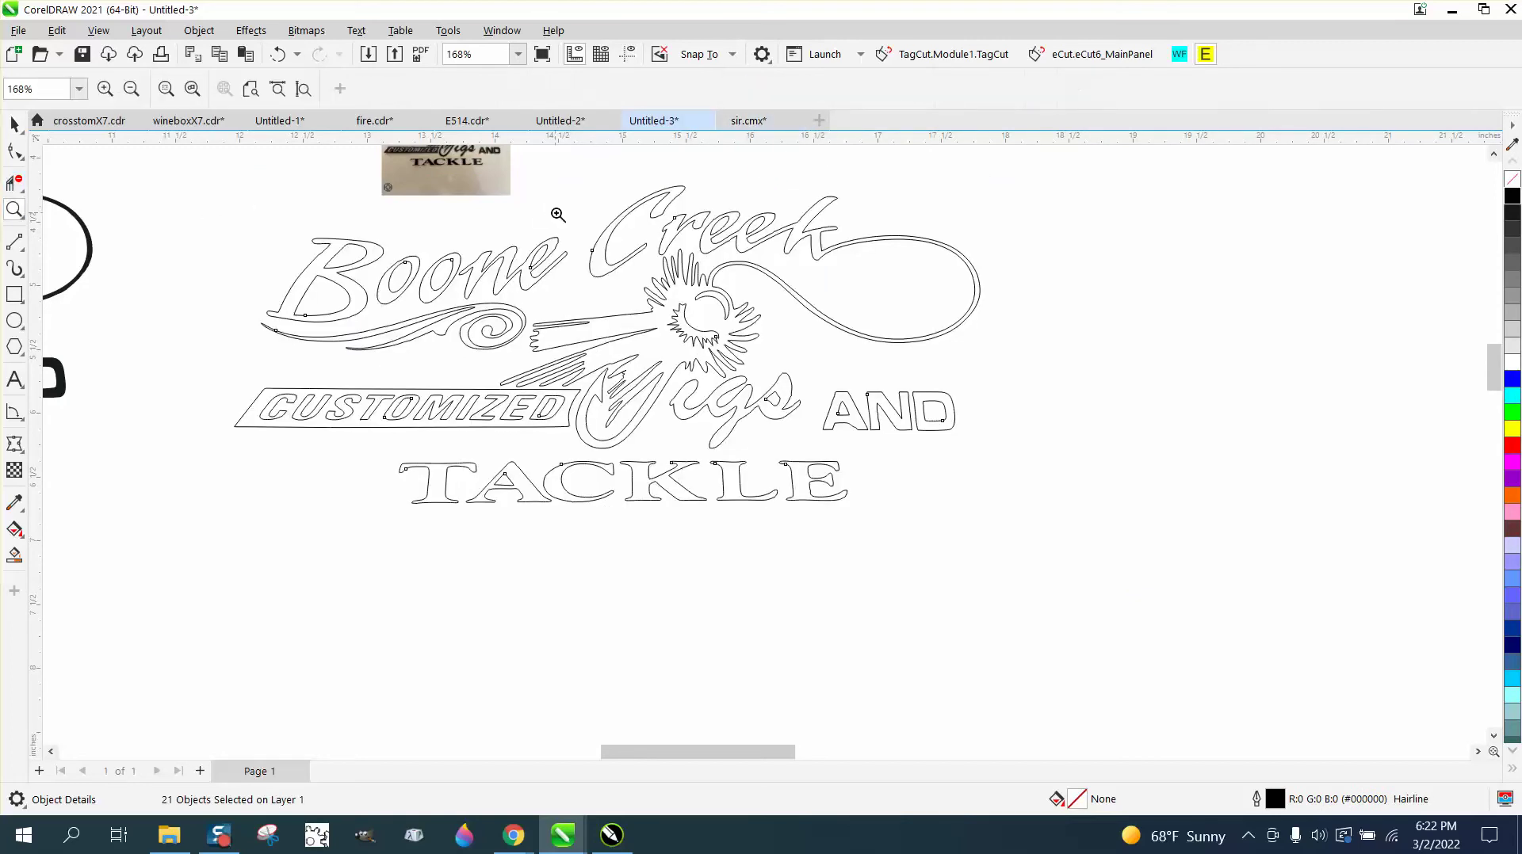
Step: Zoom in and delete two pairs of extra nodes from the 'e' outer stroke
{"action": "left_click_drag", "start_coordinate": [627, 299], "coordinate": [629, 300]}
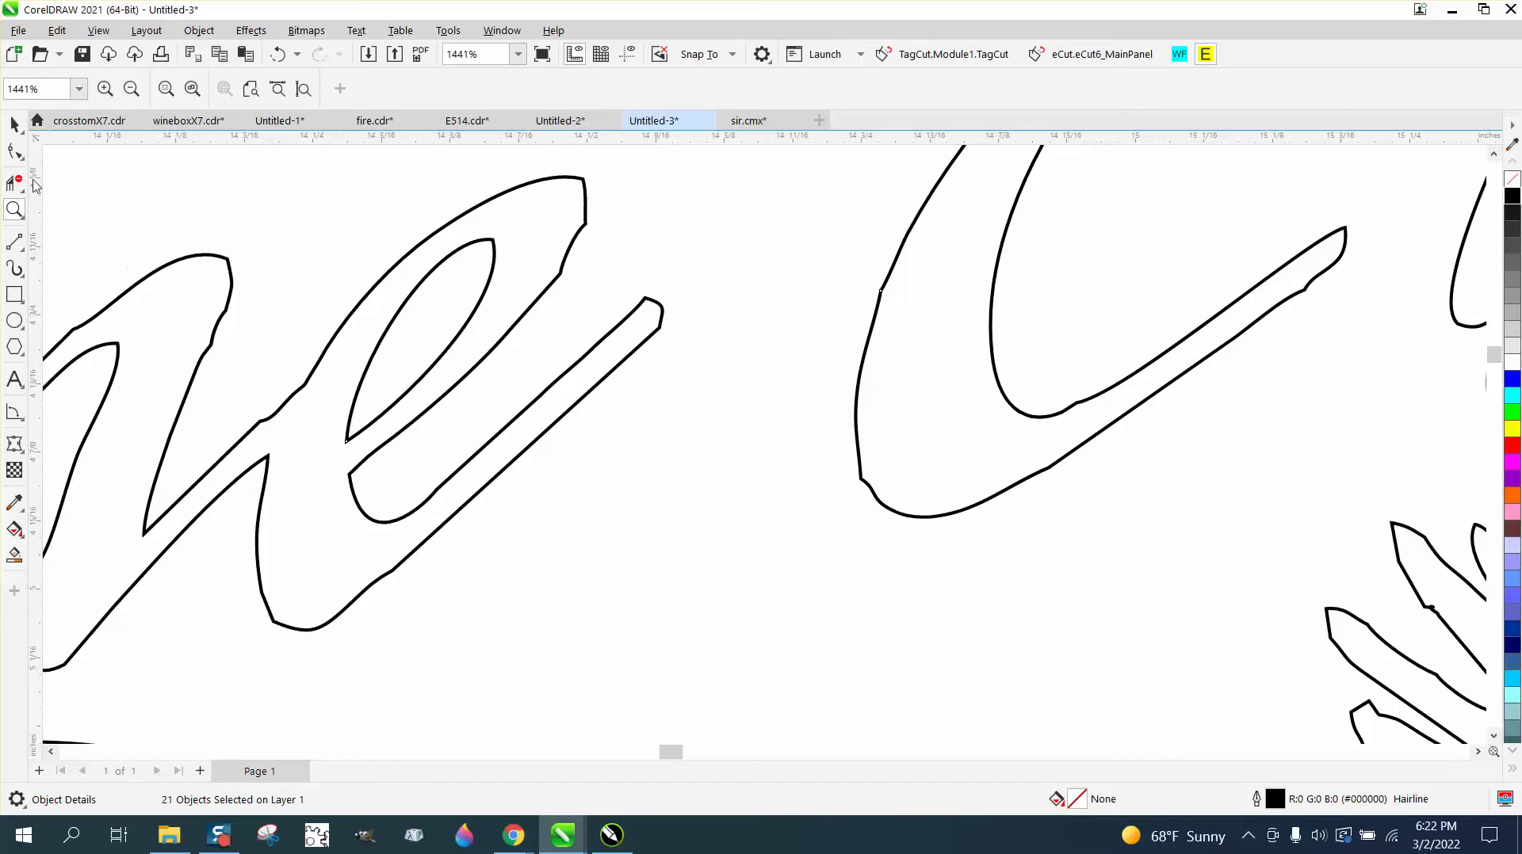
{"action": "left_click", "coordinate": [17, 153]}
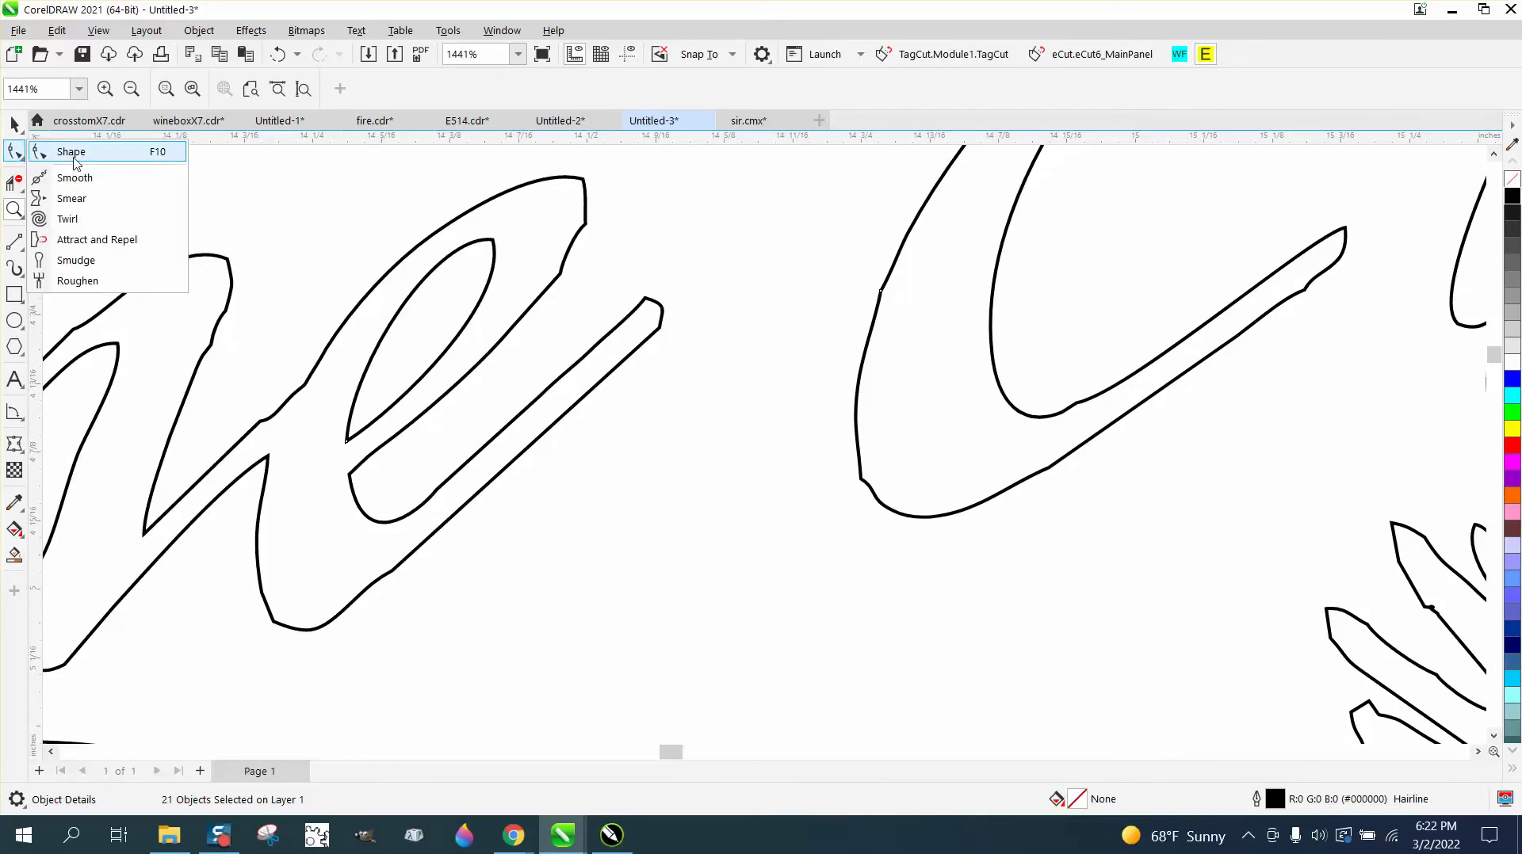
{"action": "left_click", "coordinate": [64, 149]}
{"action": "left_click_drag", "start_coordinate": [615, 216], "coordinate": [555, 298]}
{"action": "key", "text": "Delete"}
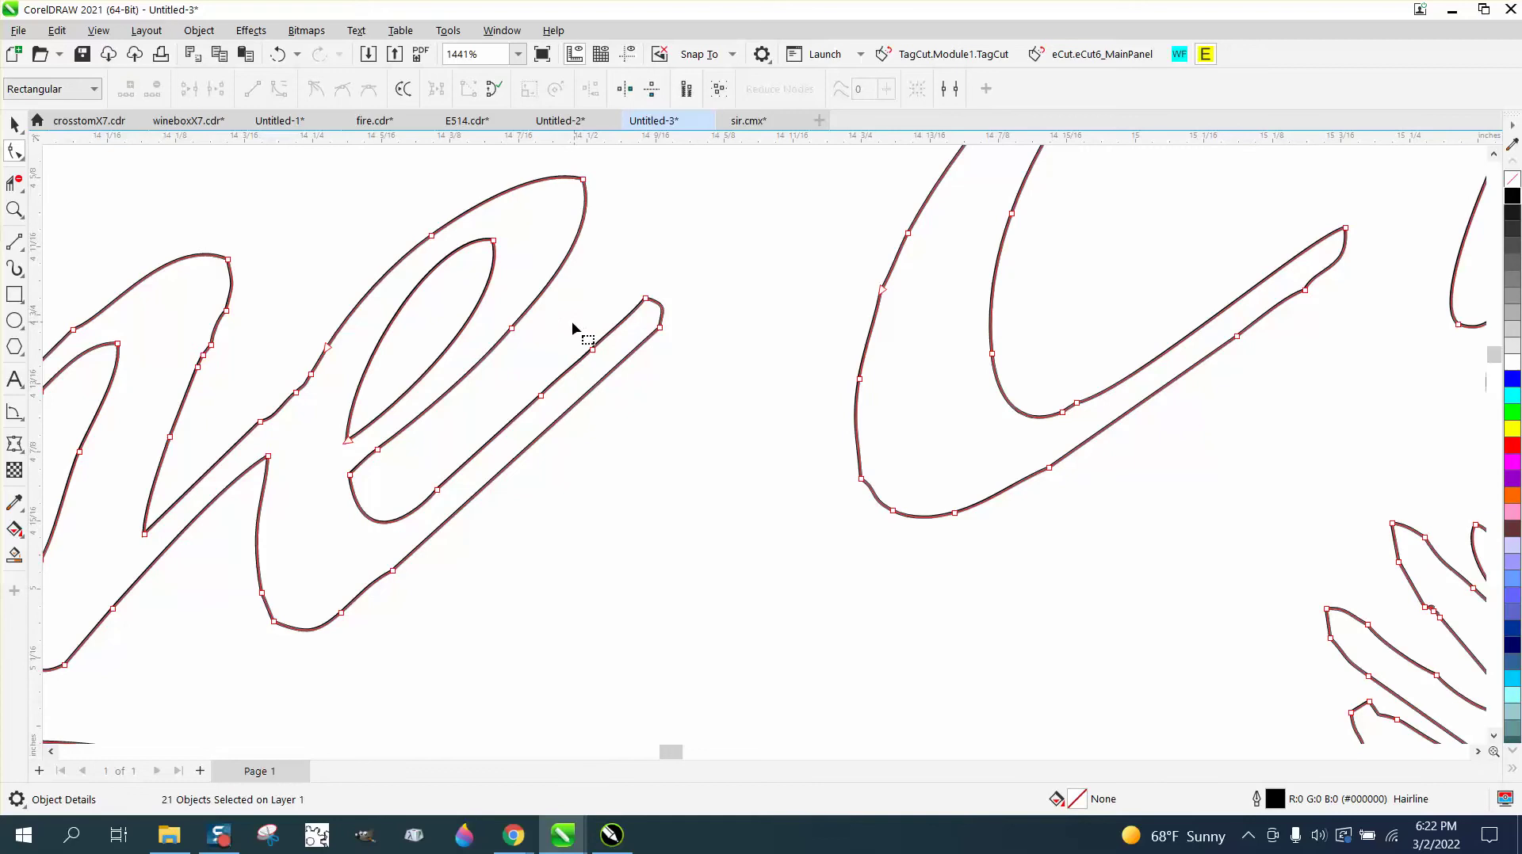
{"action": "mouse_move", "coordinate": [535, 329]}
{"action": "left_mouse_down"}
{"action": "mouse_move", "coordinate": [557, 394]}
{"action": "mouse_move", "coordinate": [634, 421]}
{"action": "left_mouse_up"}
{"action": "key", "text": "Delete"}
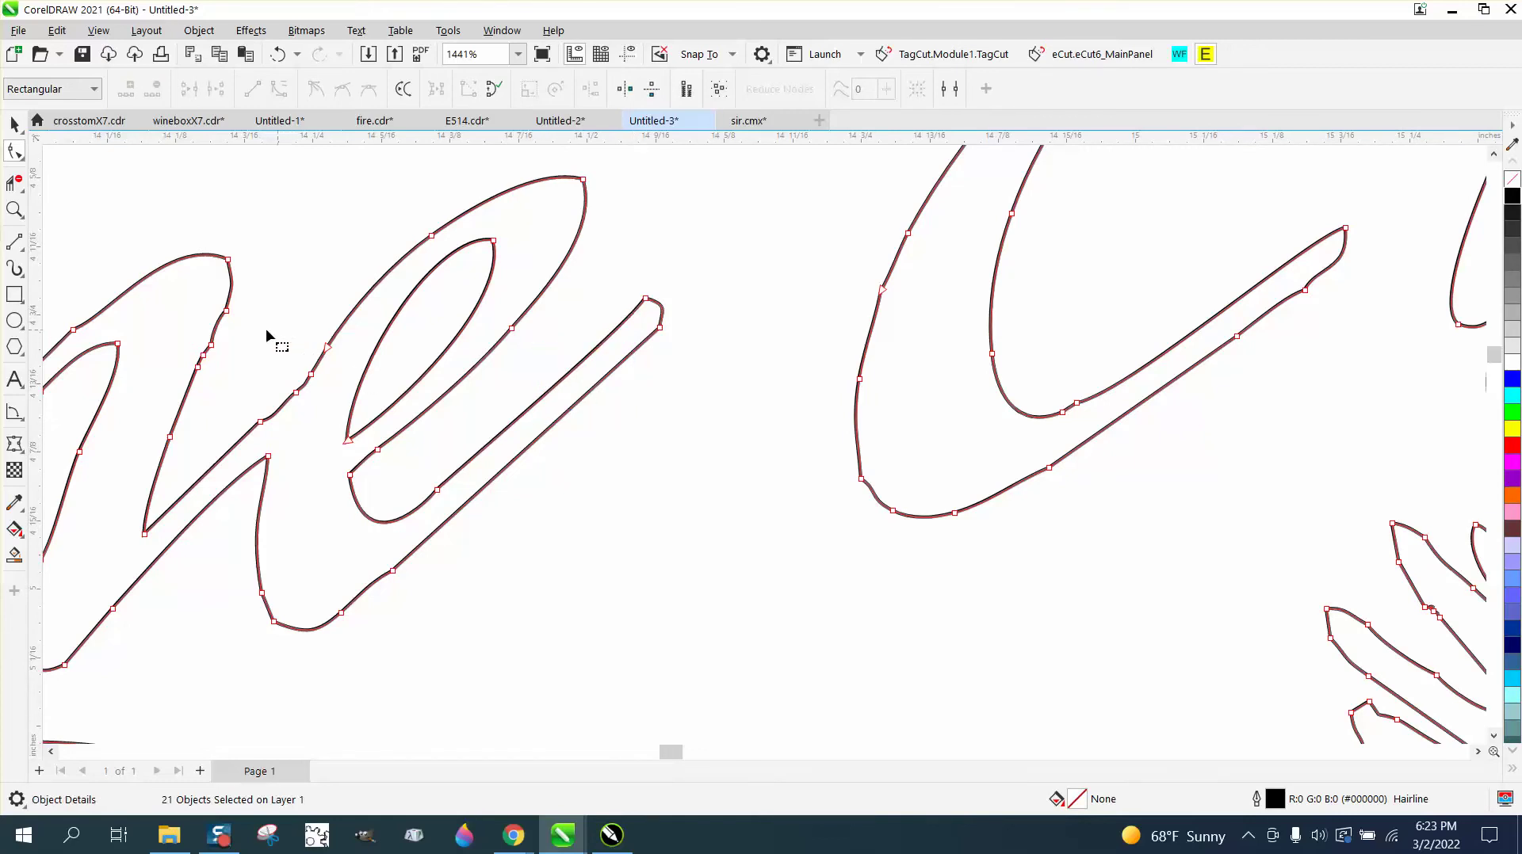
Step: Remove two more bumpy nodes from the 'e', undoing an over-large four-node deletion
{"action": "left_click_drag", "start_coordinate": [261, 337], "coordinate": [328, 426]}
{"action": "key", "text": "Delete"}
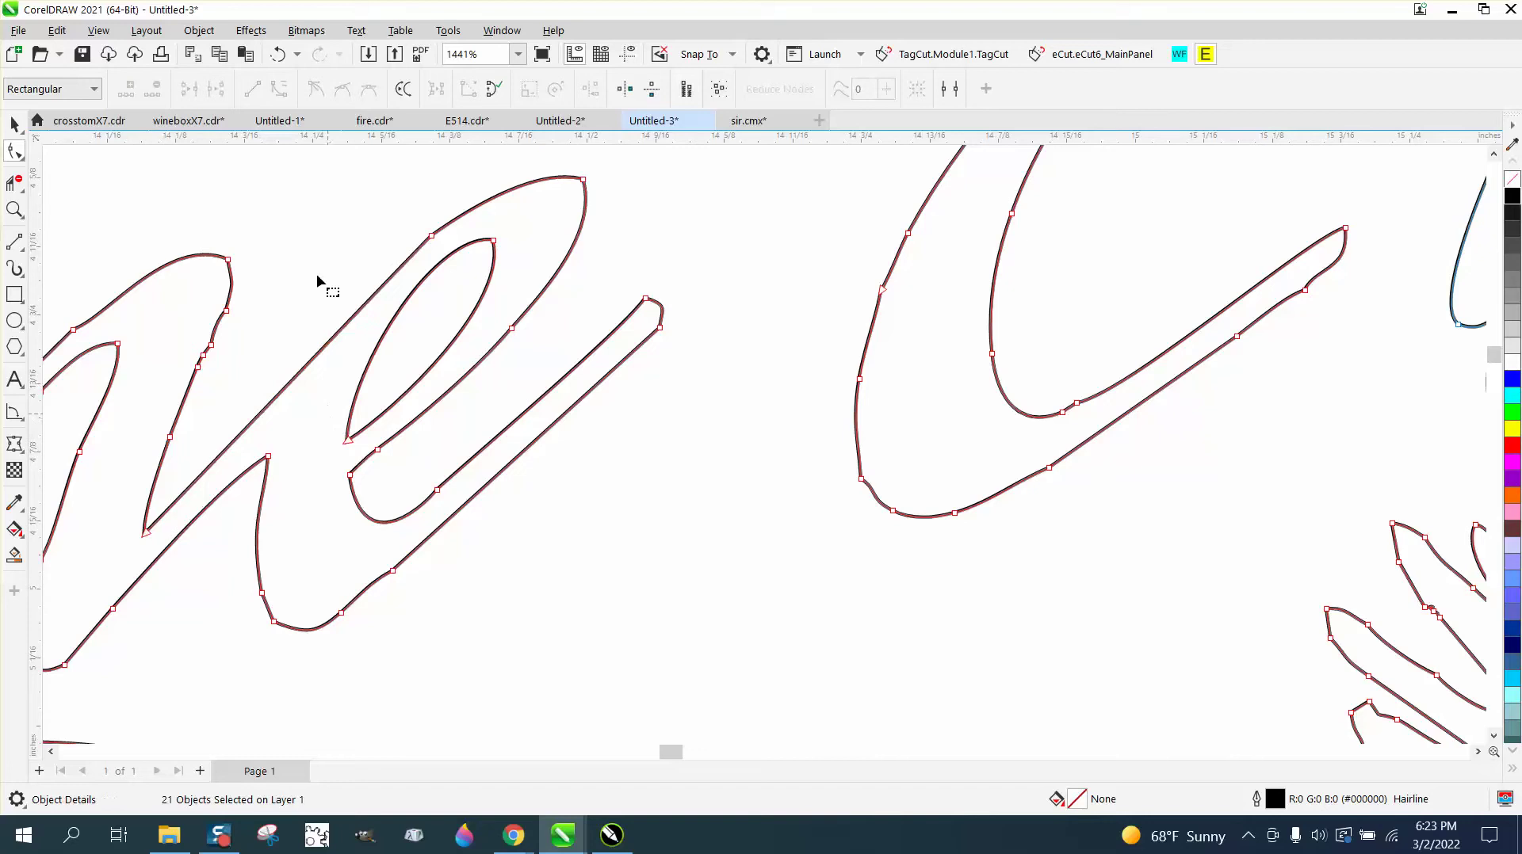
{"action": "left_click", "coordinate": [277, 54]}
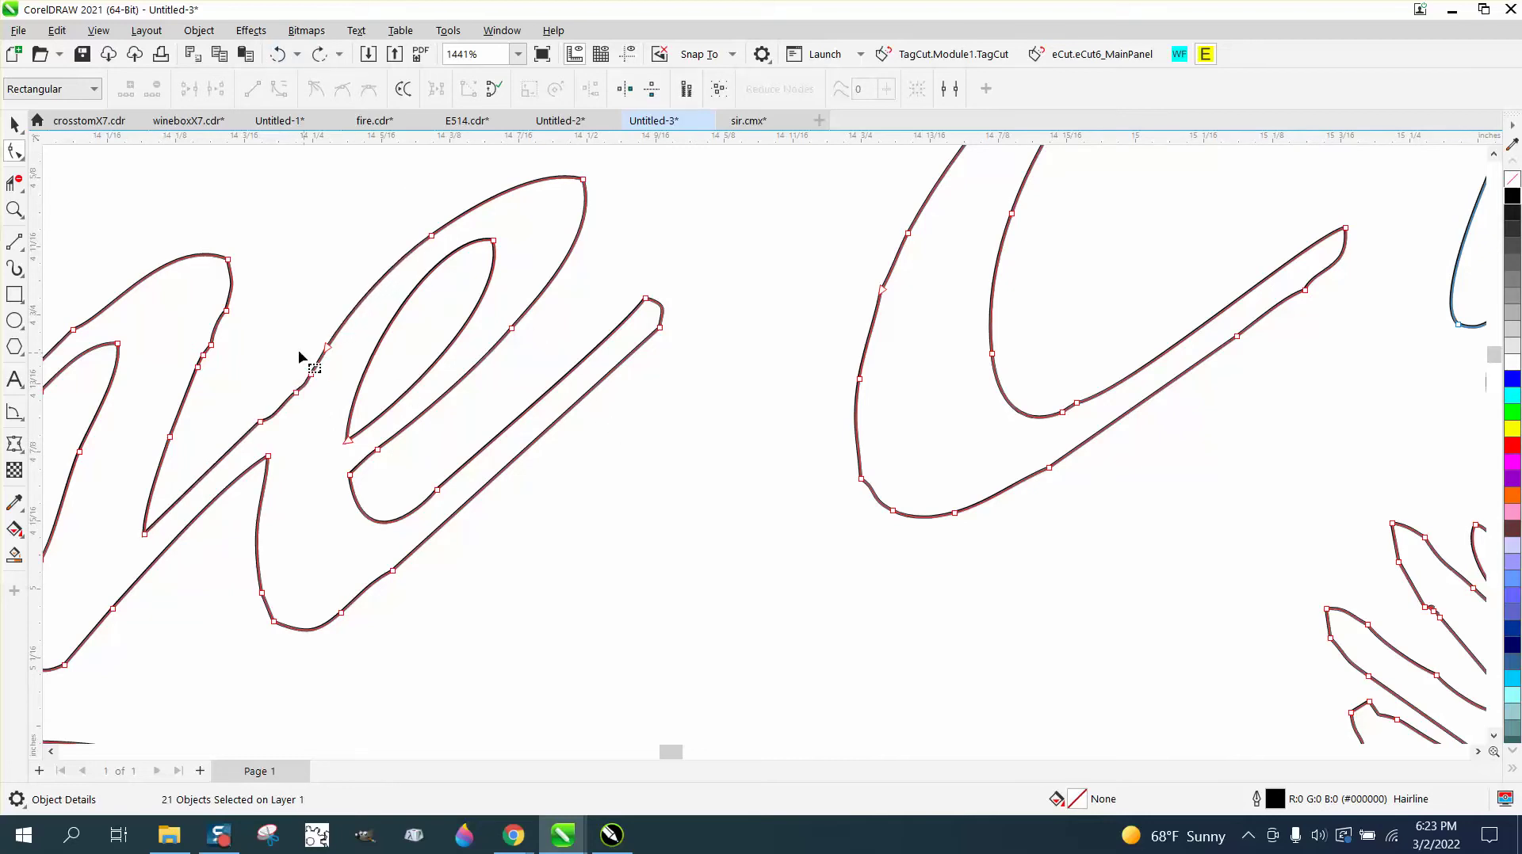
{"action": "left_click_drag", "start_coordinate": [290, 352], "coordinate": [330, 416]}
{"action": "key", "text": "Delete"}
{"action": "scroll", "coordinate": [547, 498], "scroll_direction": "down", "scroll_amount": 2}
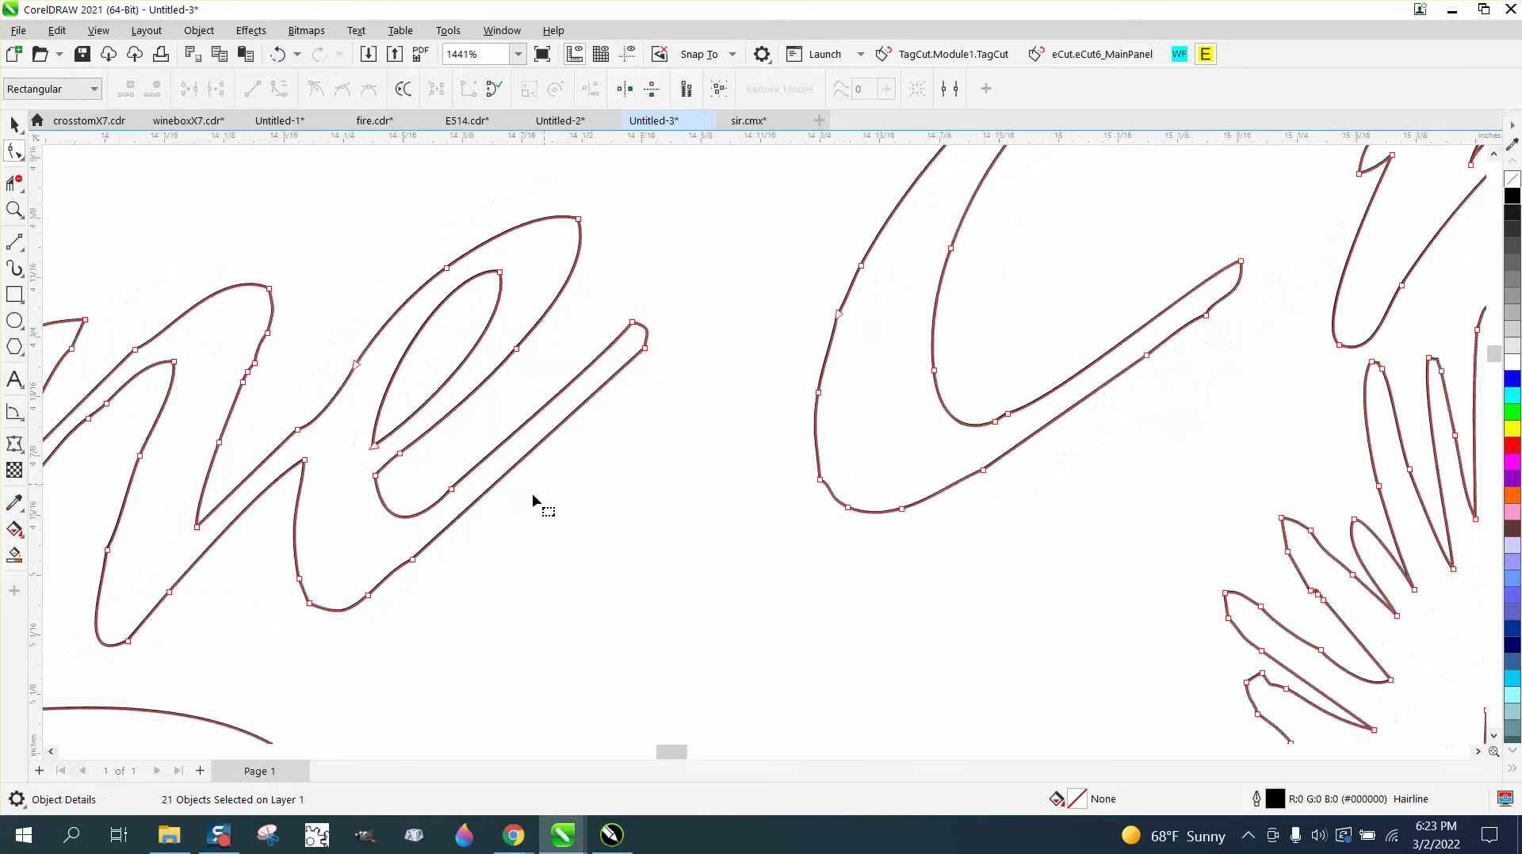
{"action": "scroll", "coordinate": [719, 508], "scroll_direction": "down", "scroll_amount": 3}
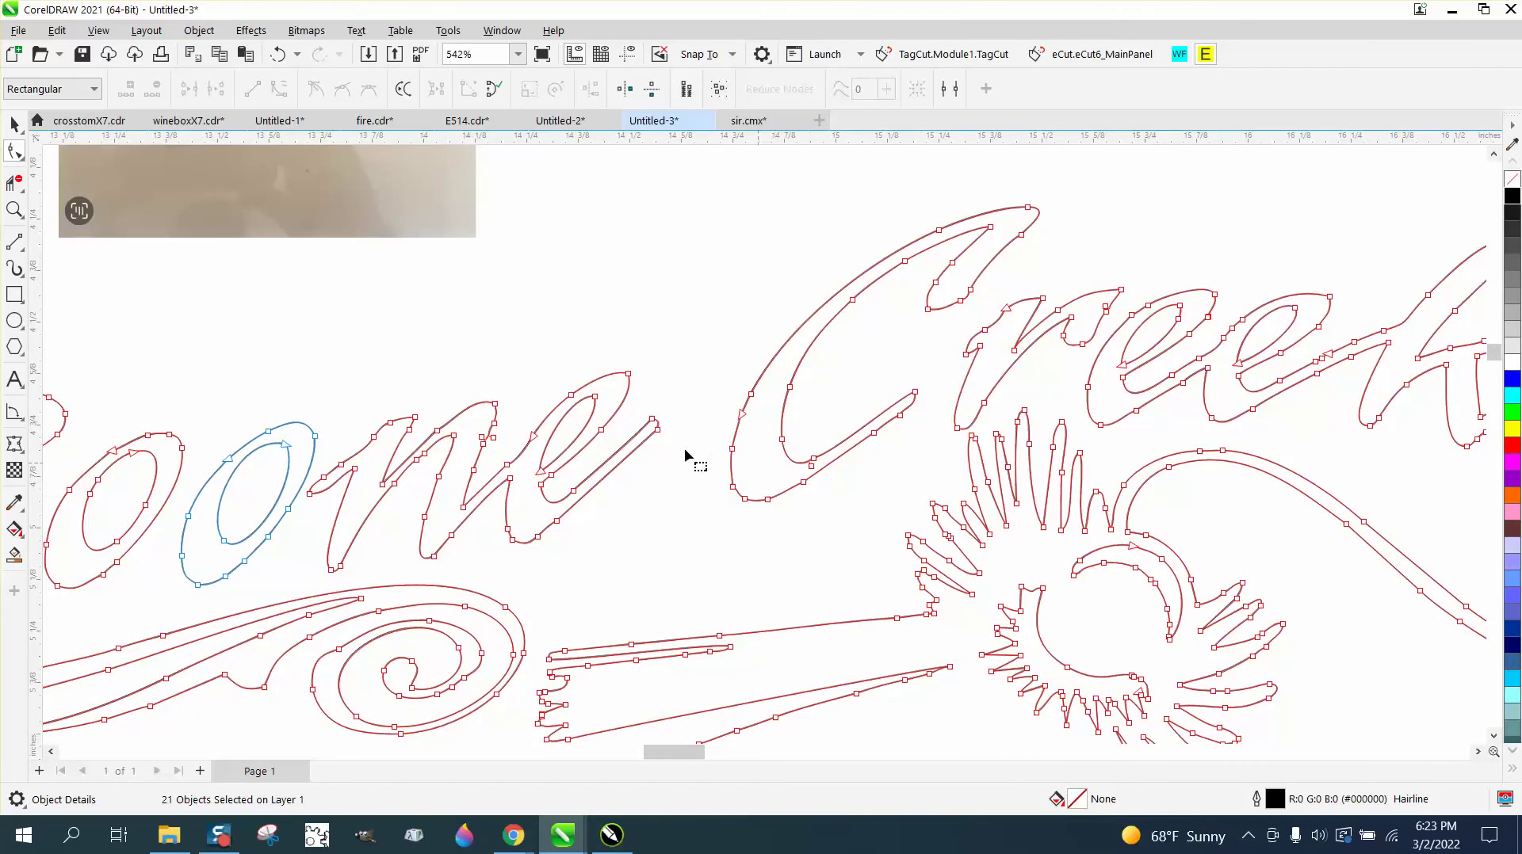
Step: Smooth the outer left edge of Creek's C with the Smear tool, leaving 27 nodes
{"action": "left_click", "coordinate": [30, 165]}
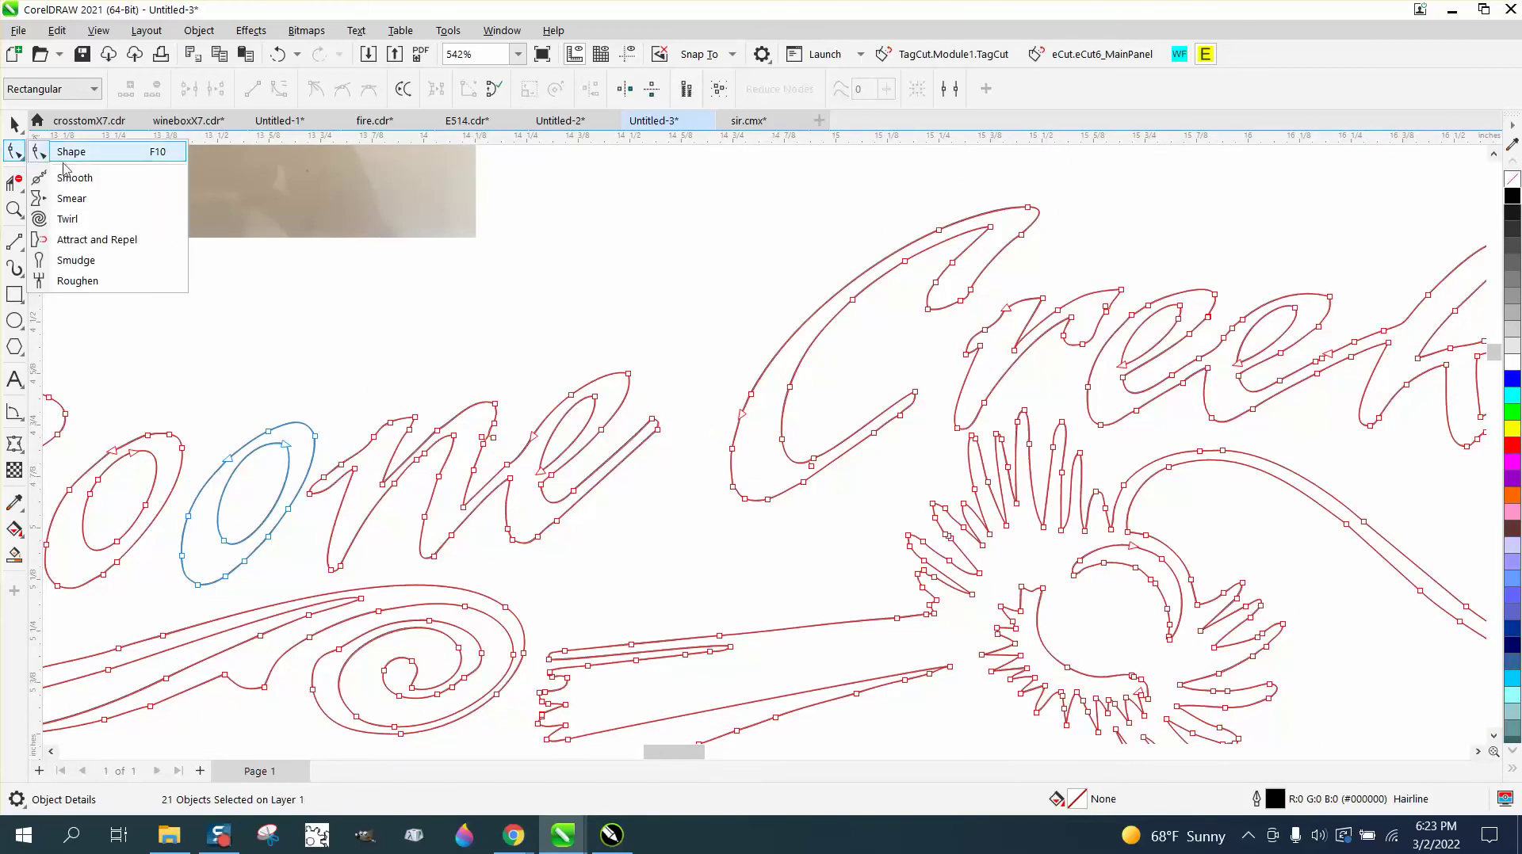
{"action": "left_click", "coordinate": [71, 196]}
{"action": "mouse_move", "coordinate": [763, 425]}
{"action": "left_mouse_down"}
{"action": "mouse_move", "coordinate": [730, 414]}
{"action": "mouse_move", "coordinate": [732, 463]}
{"action": "mouse_move", "coordinate": [774, 496]}
{"action": "mouse_move", "coordinate": [816, 441]}
{"action": "left_mouse_up"}
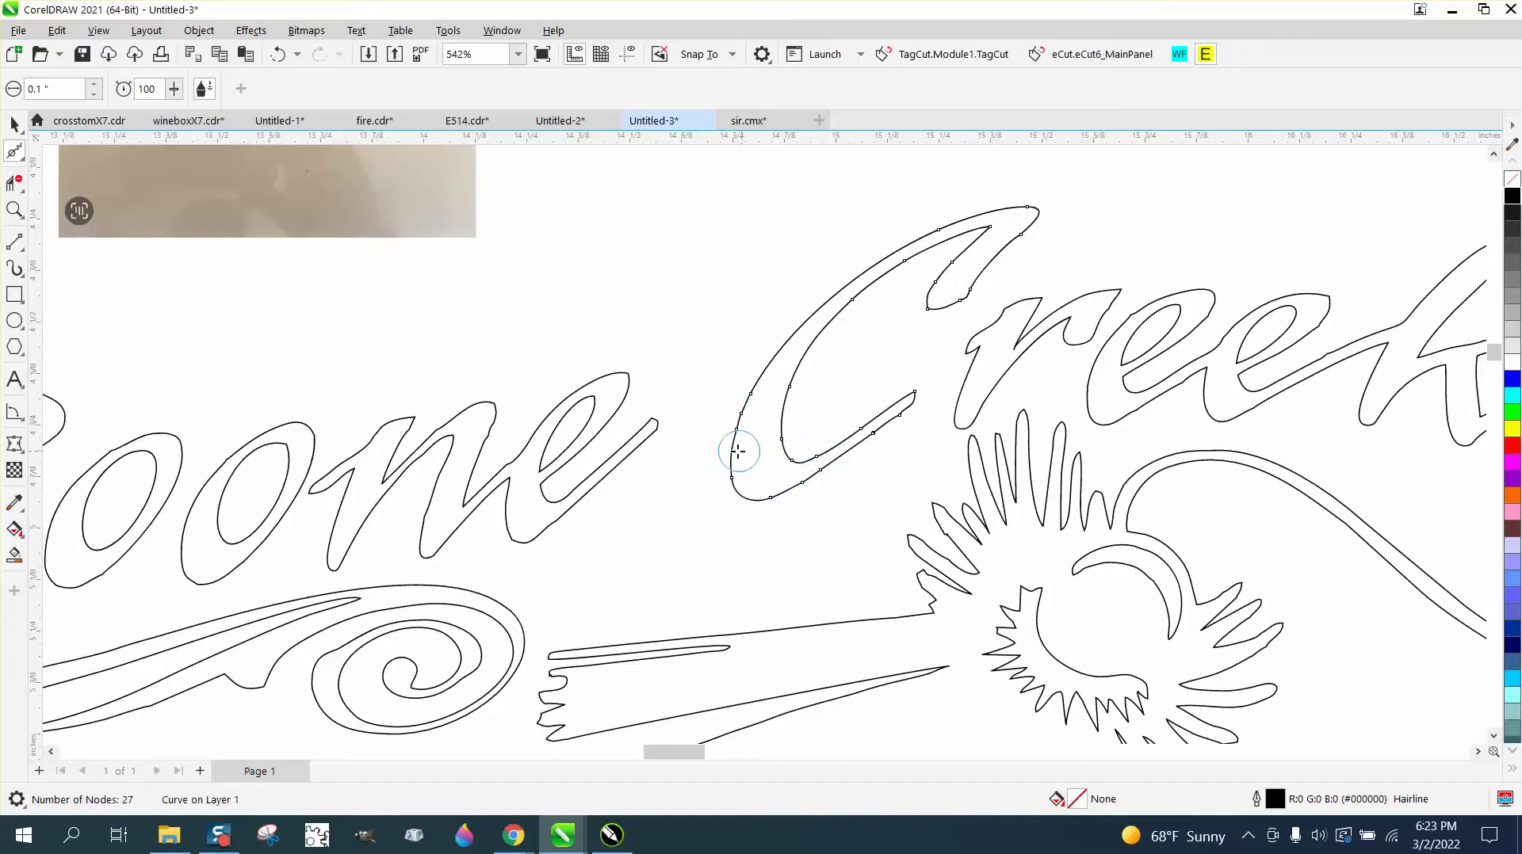
{"action": "scroll", "coordinate": [690, 428], "scroll_direction": "down", "scroll_amount": 3}
{"action": "scroll", "coordinate": [669, 415], "scroll_direction": "down", "scroll_amount": 1}
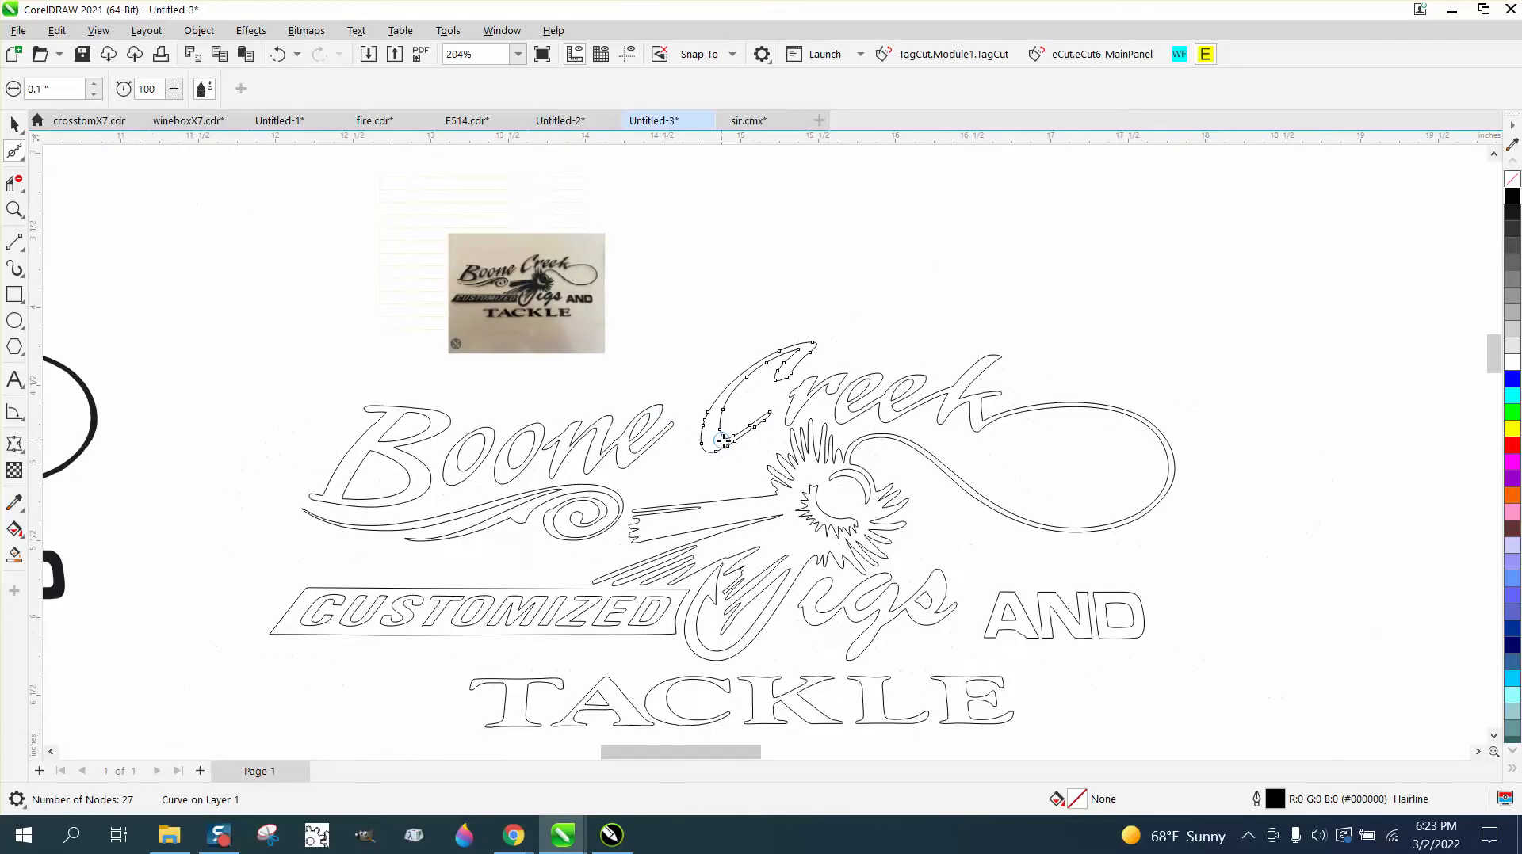
{"action": "left_click", "coordinate": [15, 125]}
{"action": "scroll", "coordinate": [670, 420], "scroll_direction": "down", "scroll_amount": 2}
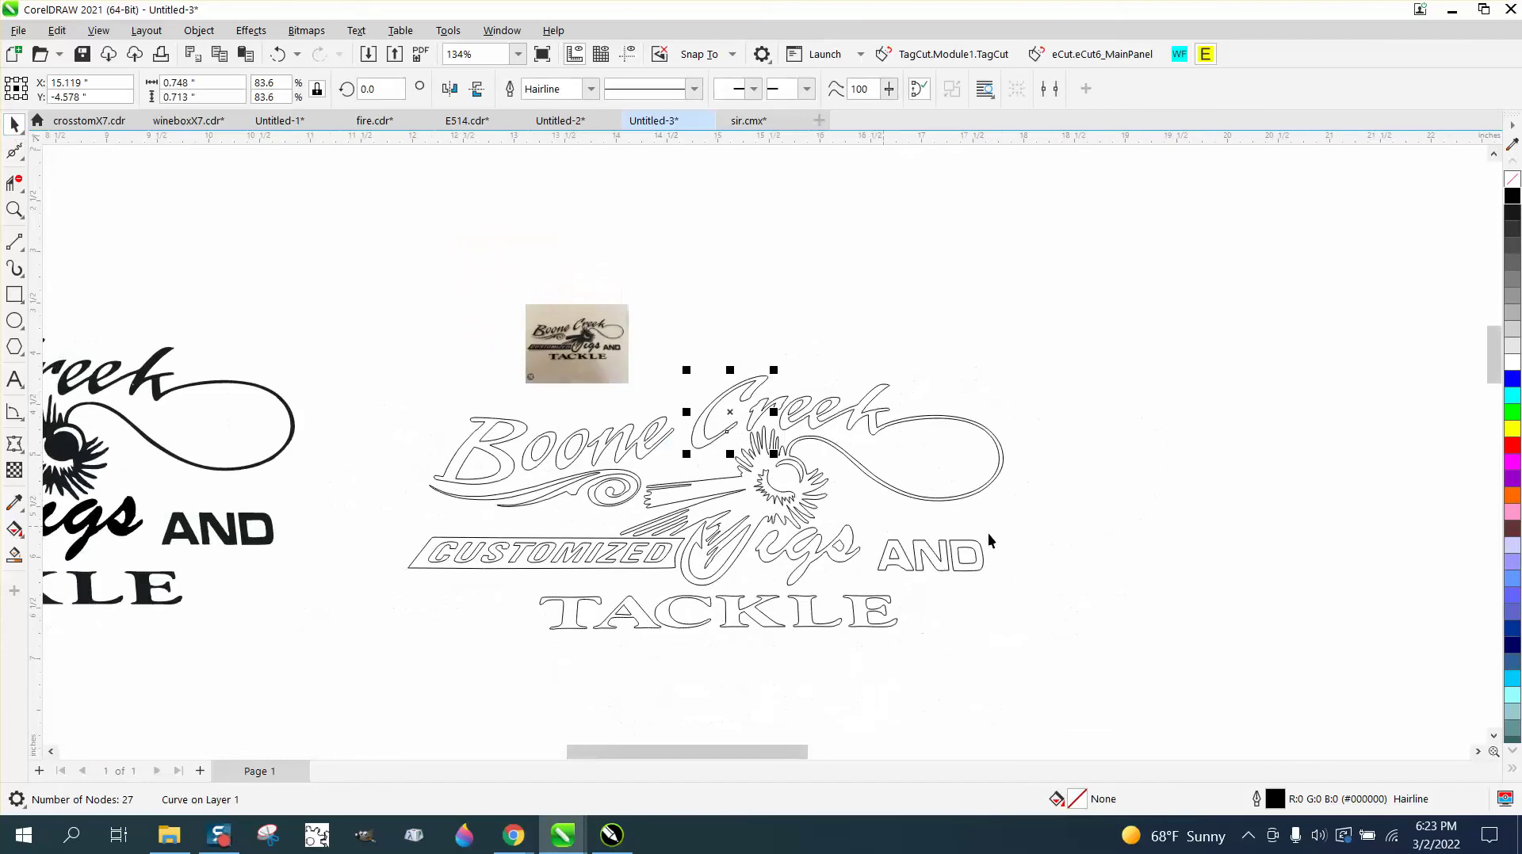
Step: Zoom to the traced AND and add a bold Arial 'AND' text beside it
{"action": "left_click", "coordinate": [14, 209]}
{"action": "left_click_drag", "start_coordinate": [852, 516], "coordinate": [1097, 601]}
{"action": "left_click", "coordinate": [14, 380]}
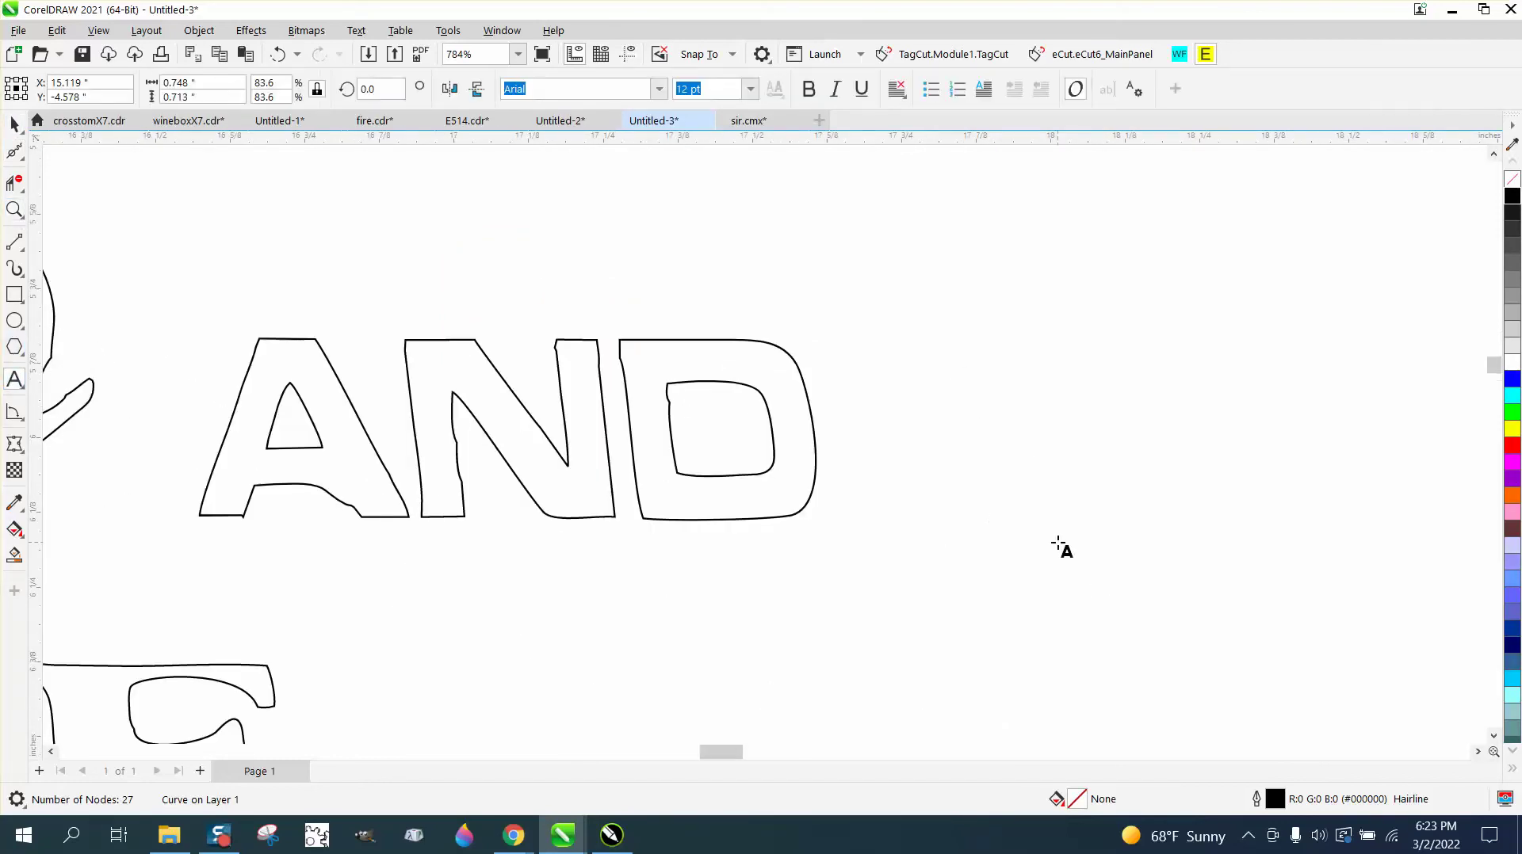
{"action": "left_click", "coordinate": [1029, 547]}
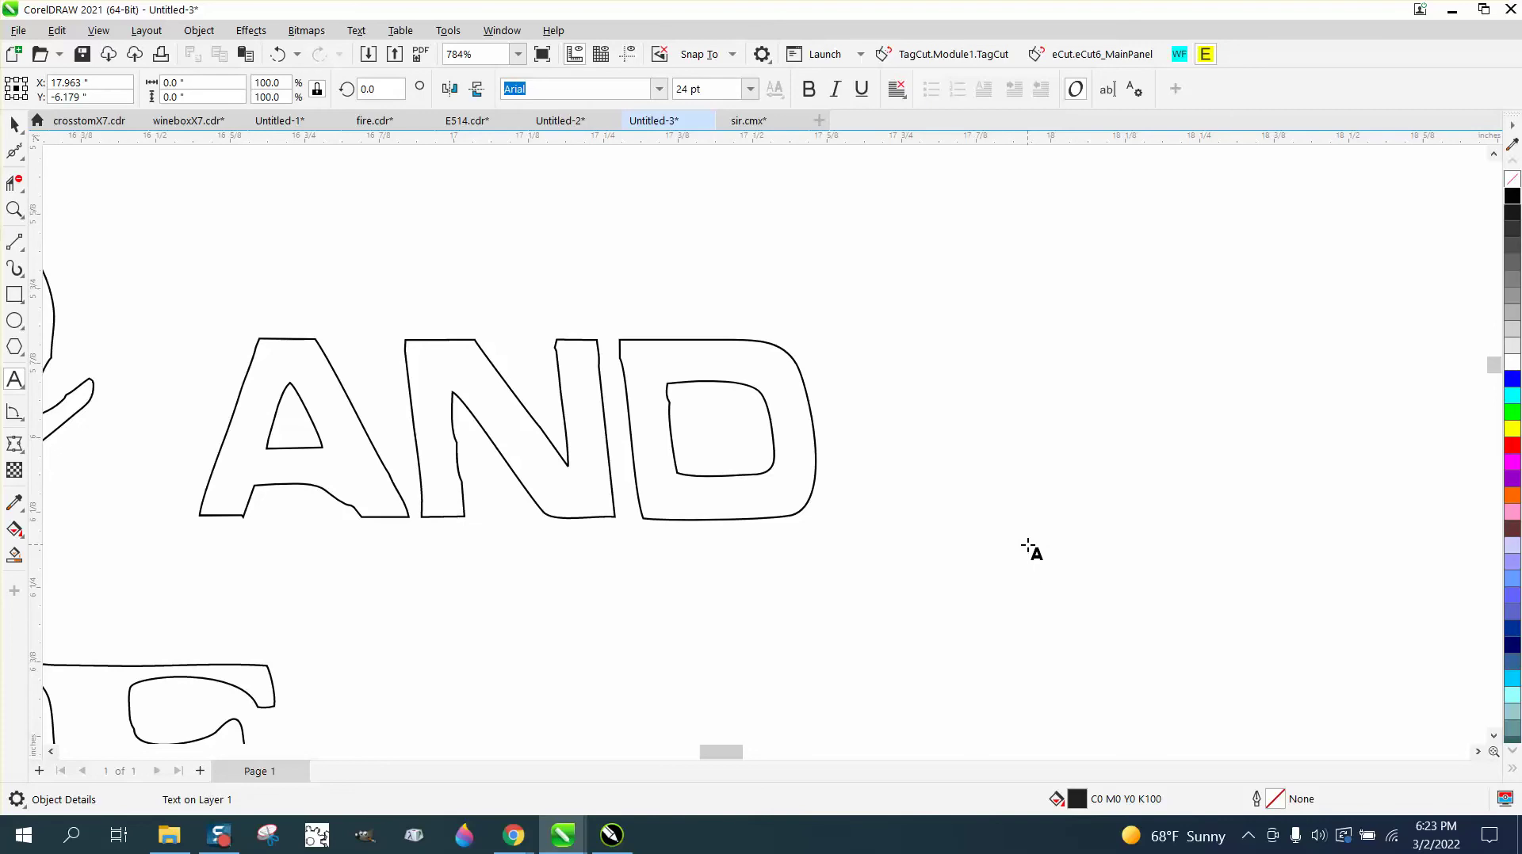
{"action": "type", "text": "AND"}
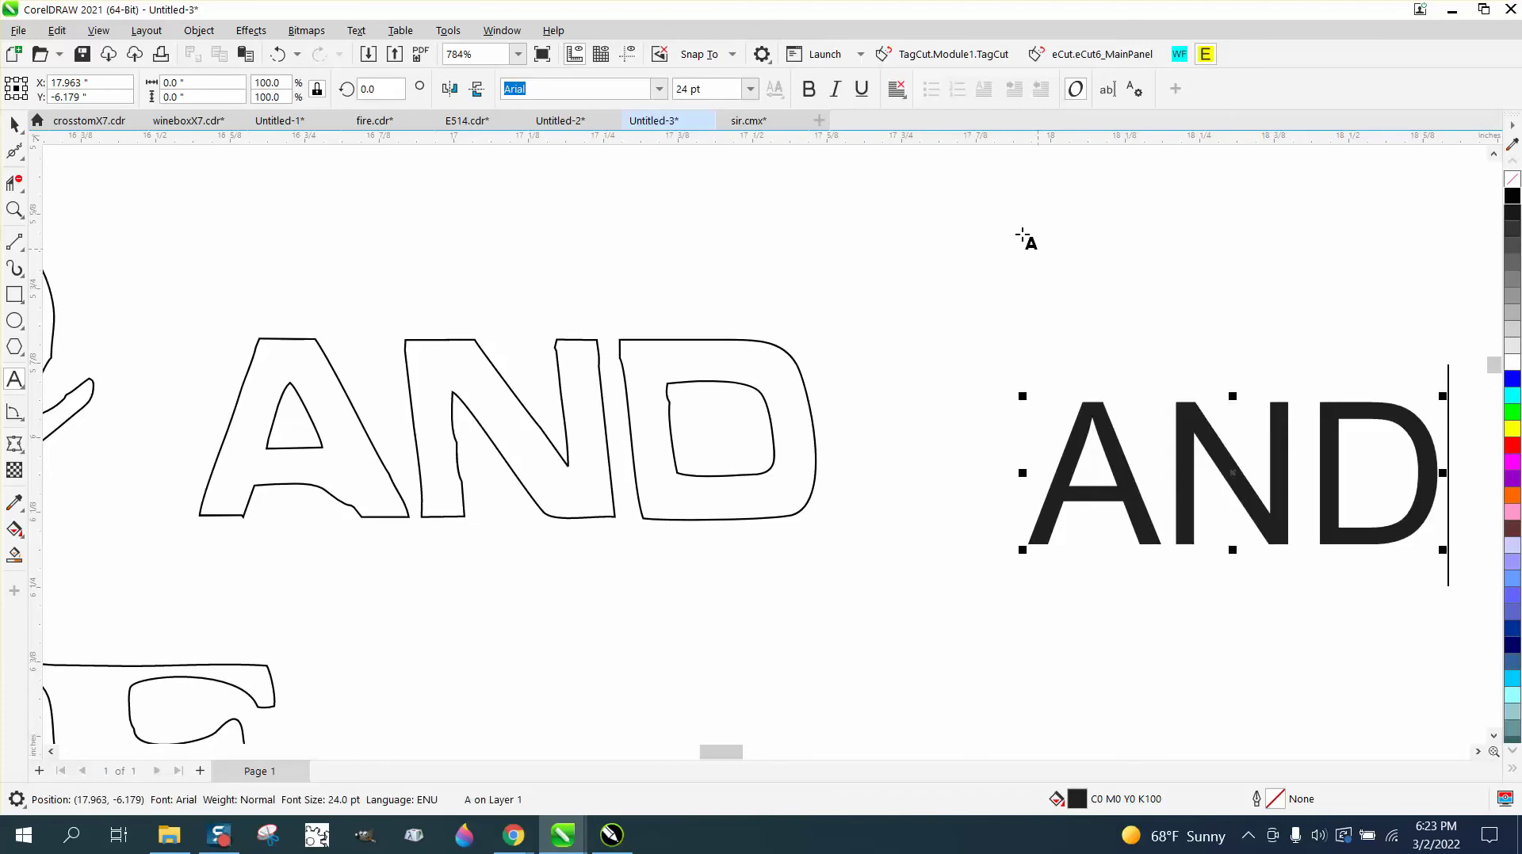
{"action": "left_click", "coordinate": [808, 89]}
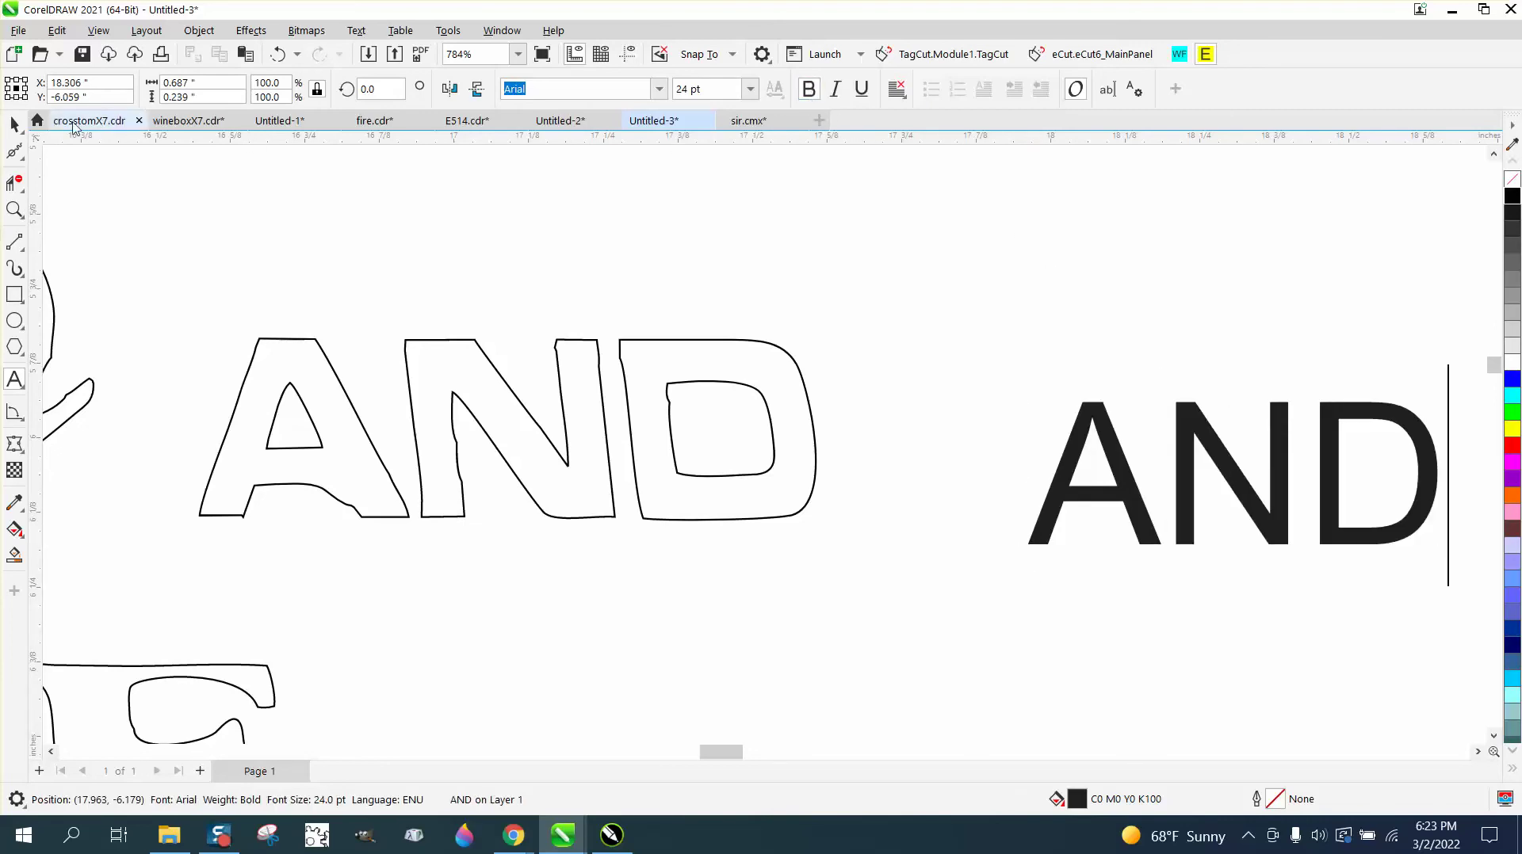
Step: Move and scale the bold AND to 33.367 pt, aligned over the traced AND outlines
{"action": "left_click", "coordinate": [15, 126]}
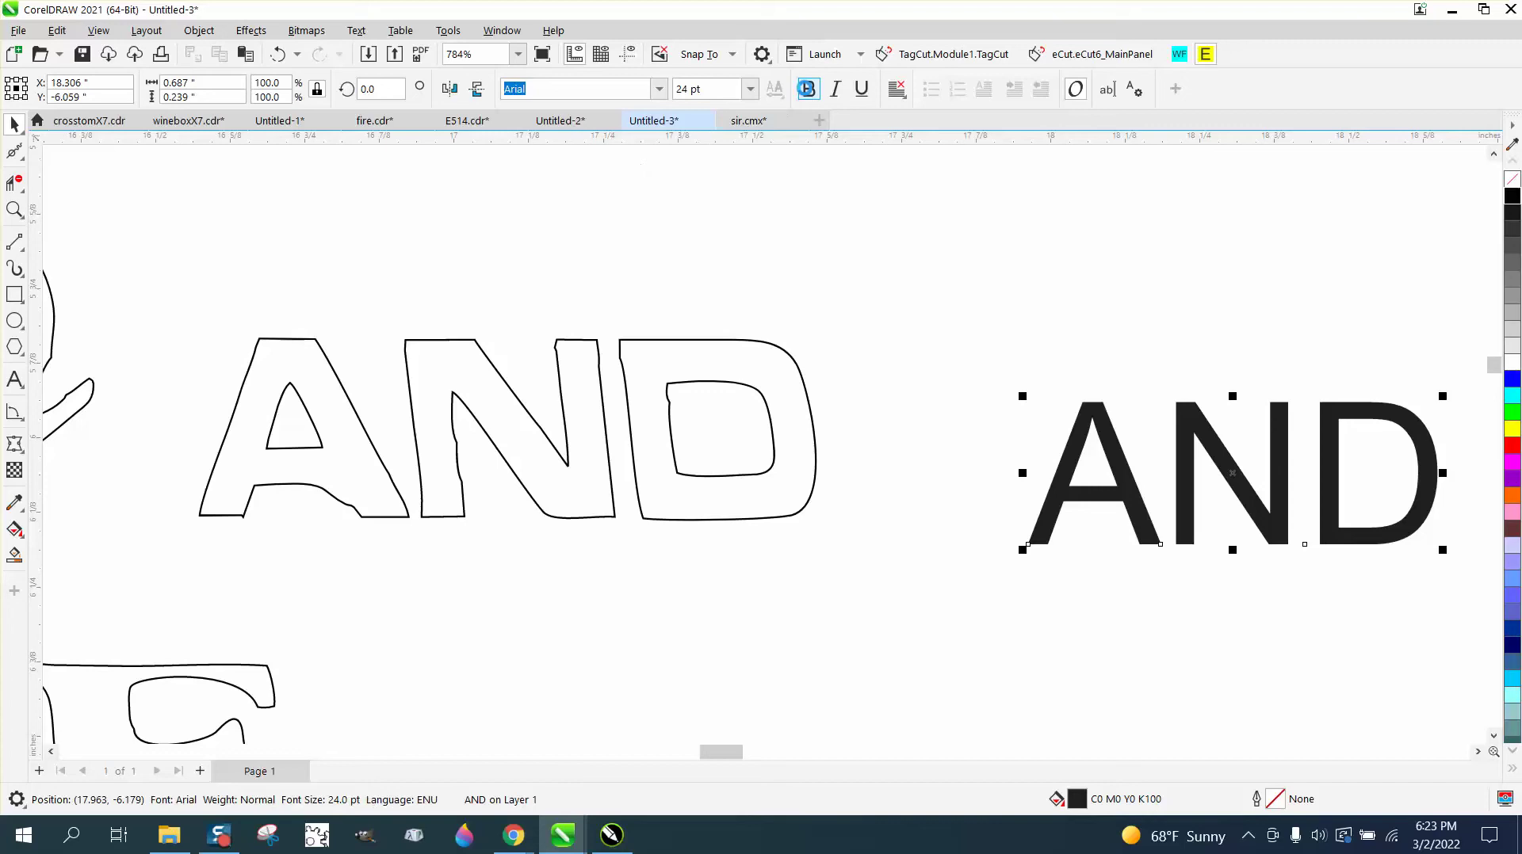
{"action": "left_click", "coordinate": [808, 89]}
{"action": "left_click_drag", "start_coordinate": [1242, 467], "coordinate": [390, 335]}
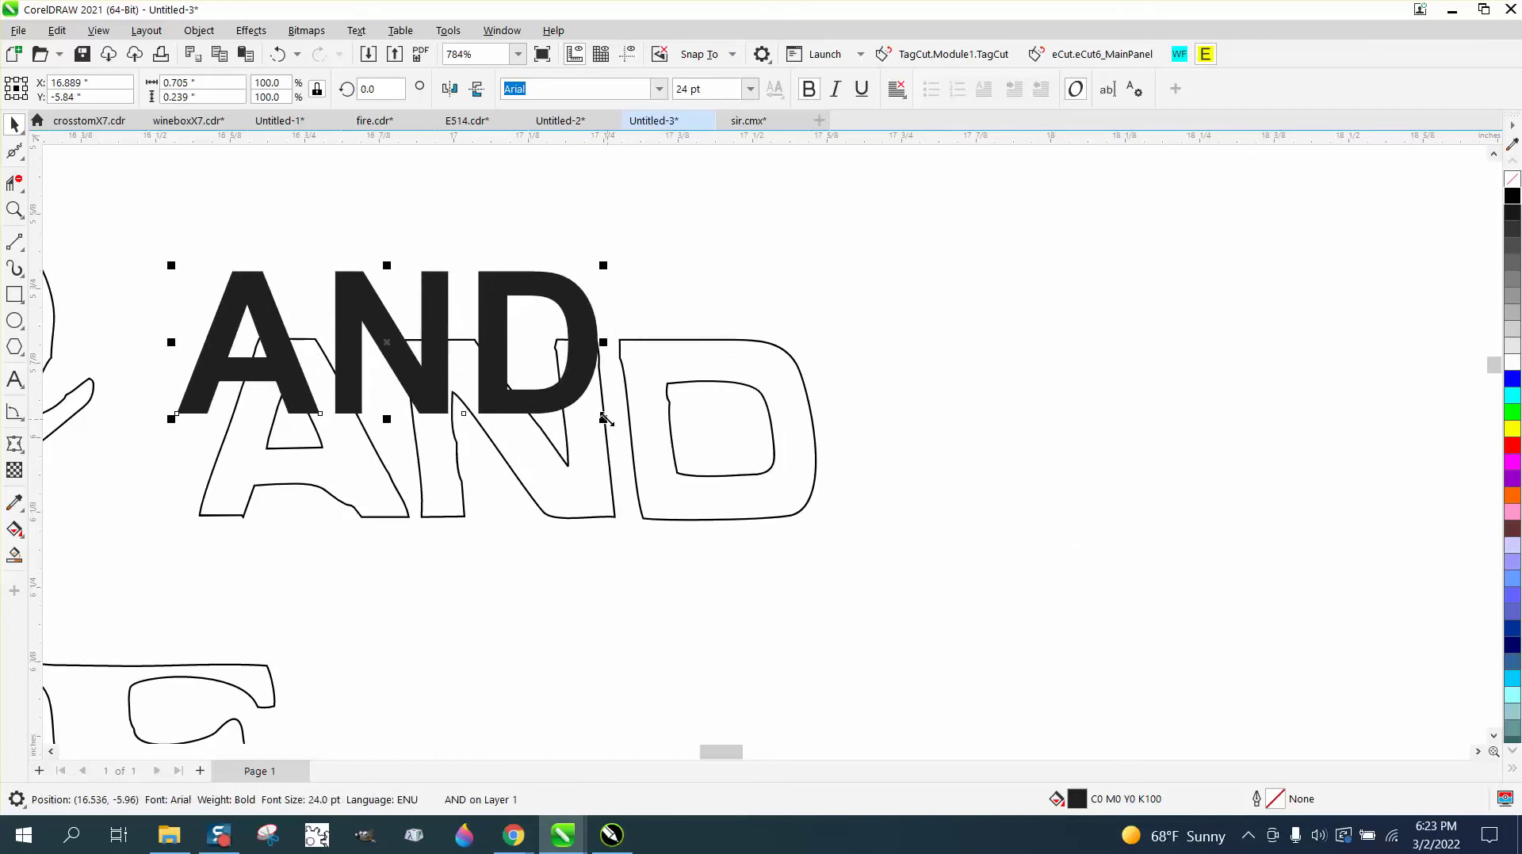
{"action": "left_click_drag", "start_coordinate": [605, 418], "coordinate": [829, 490]}
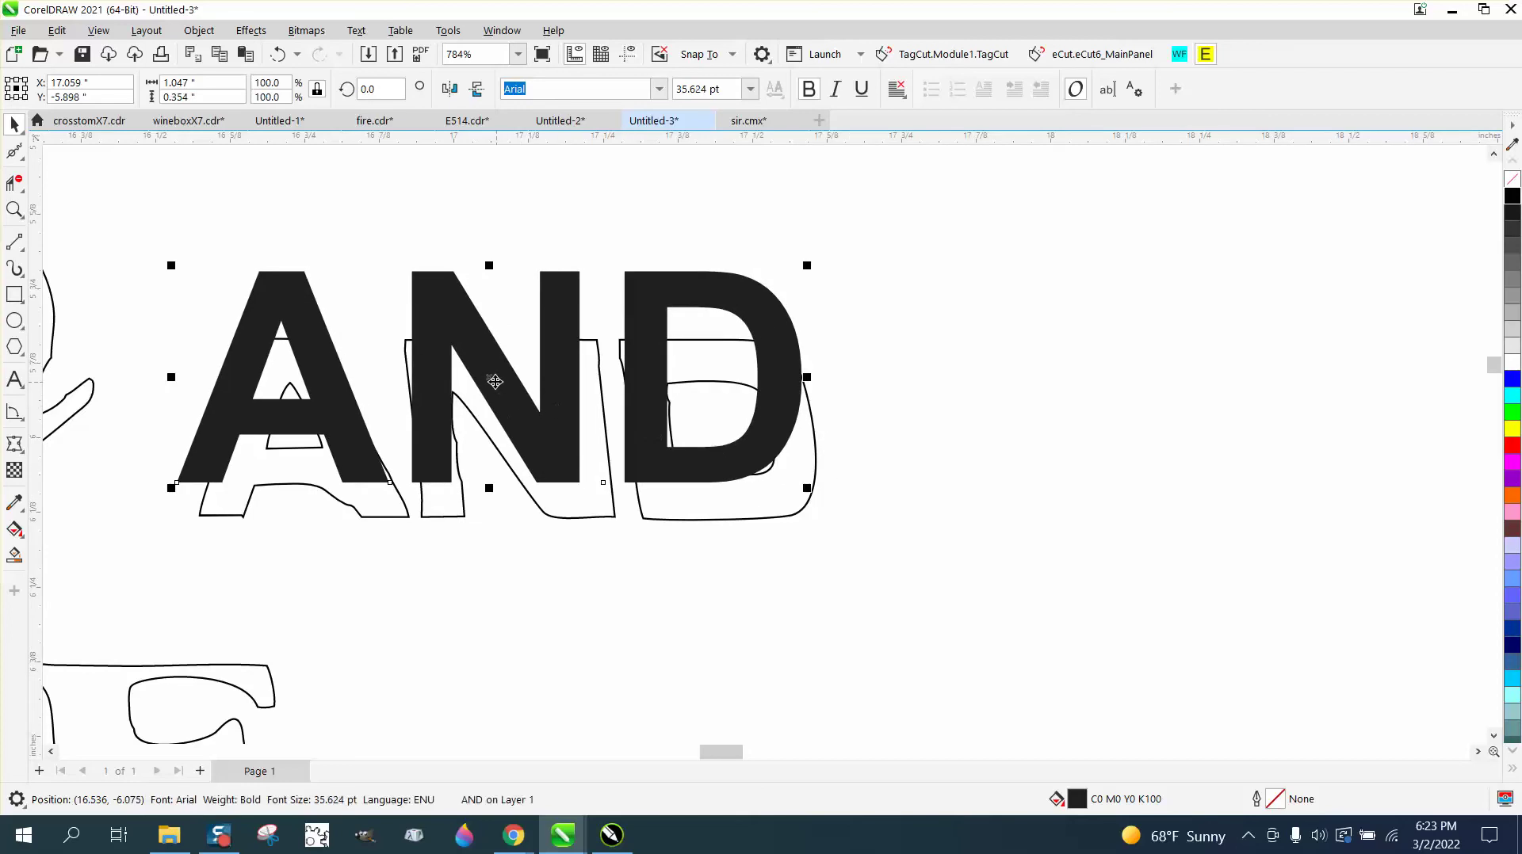
{"action": "left_click_drag", "start_coordinate": [495, 382], "coordinate": [496, 429]}
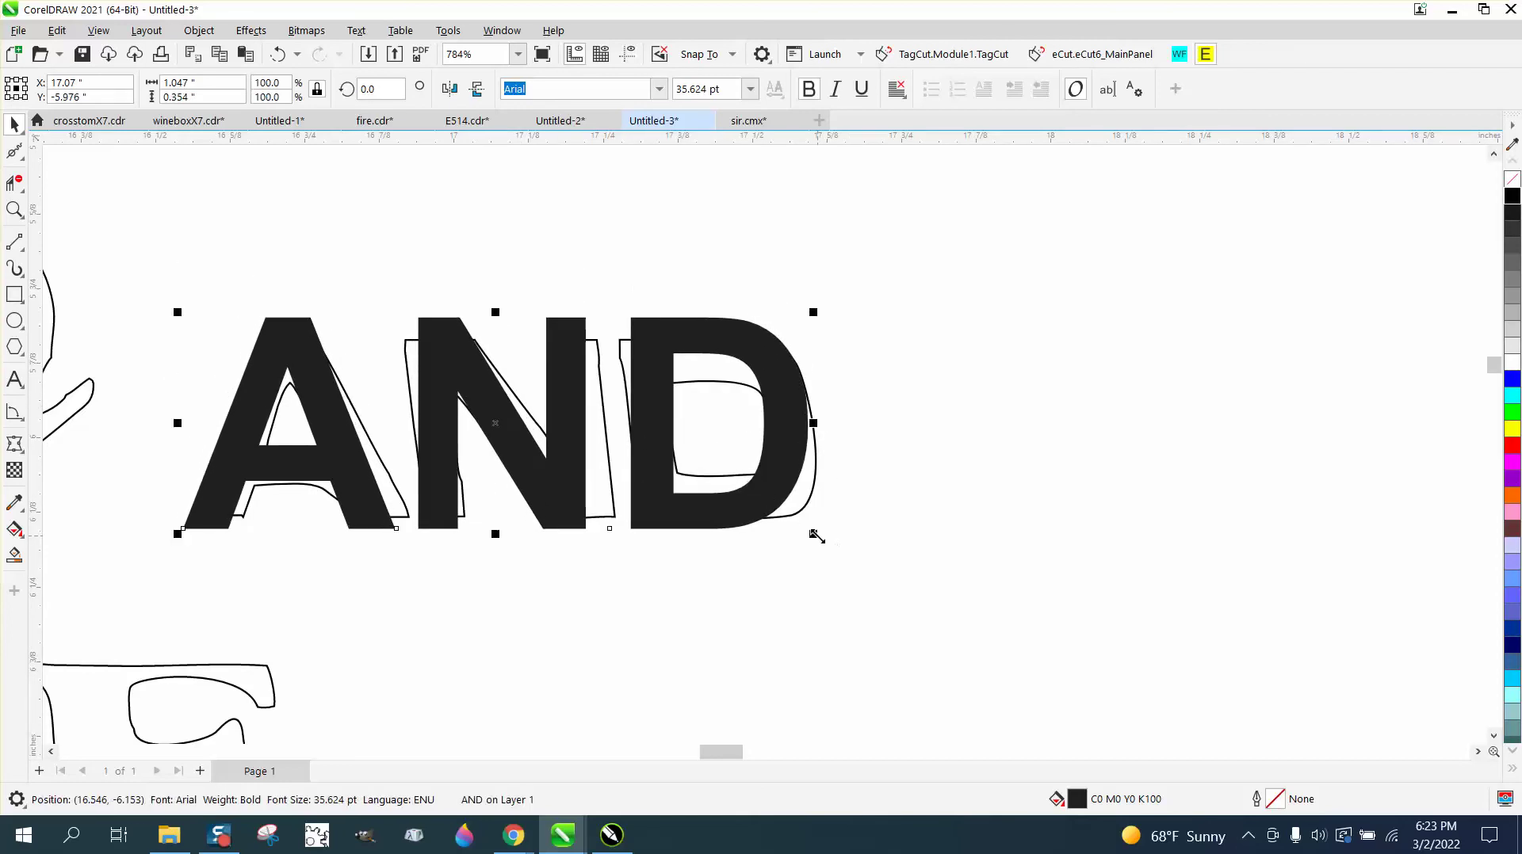
{"action": "left_click_drag", "start_coordinate": [817, 537], "coordinate": [770, 519]}
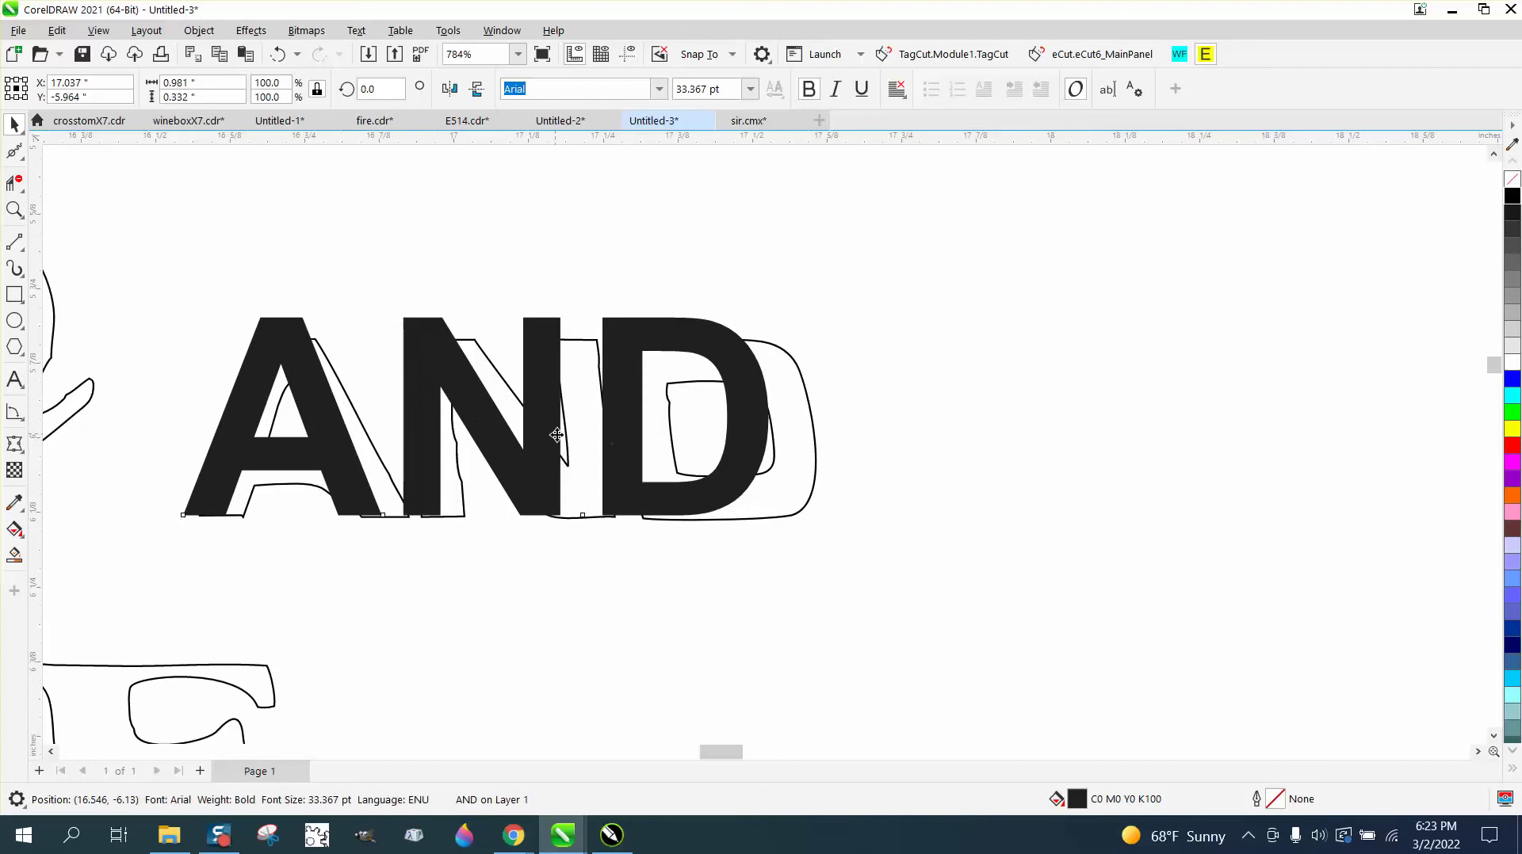
{"action": "left_click_drag", "start_coordinate": [556, 434], "coordinate": [573, 442]}
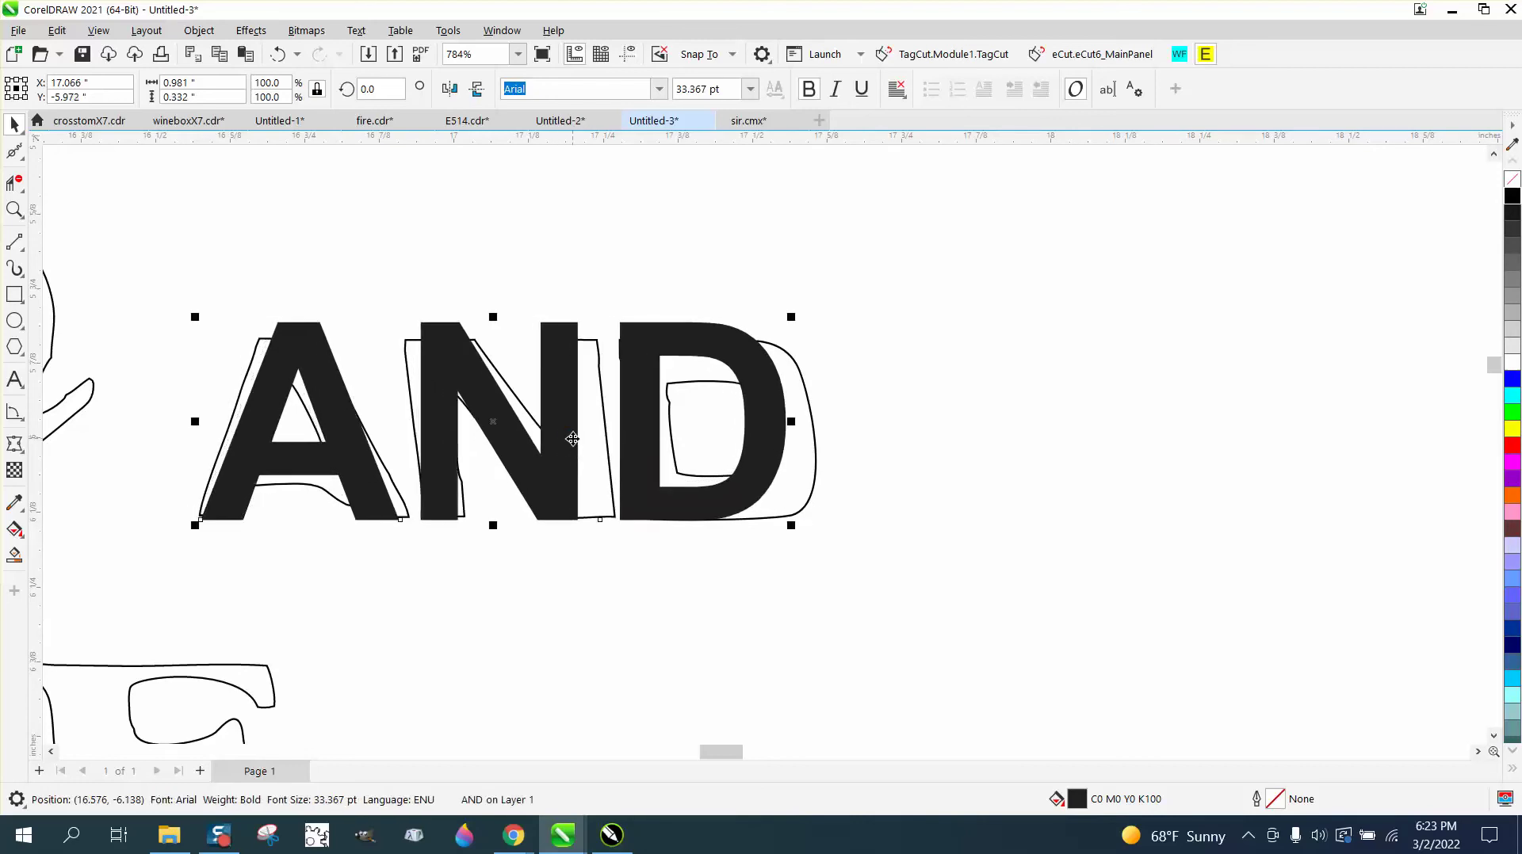
{"action": "scroll", "coordinate": [577, 449], "scroll_direction": "down", "scroll_amount": 2}
Step: Set the nudge distance to 1 and shift the bold AND right, out of the way
{"action": "left_click", "coordinate": [783, 434]}
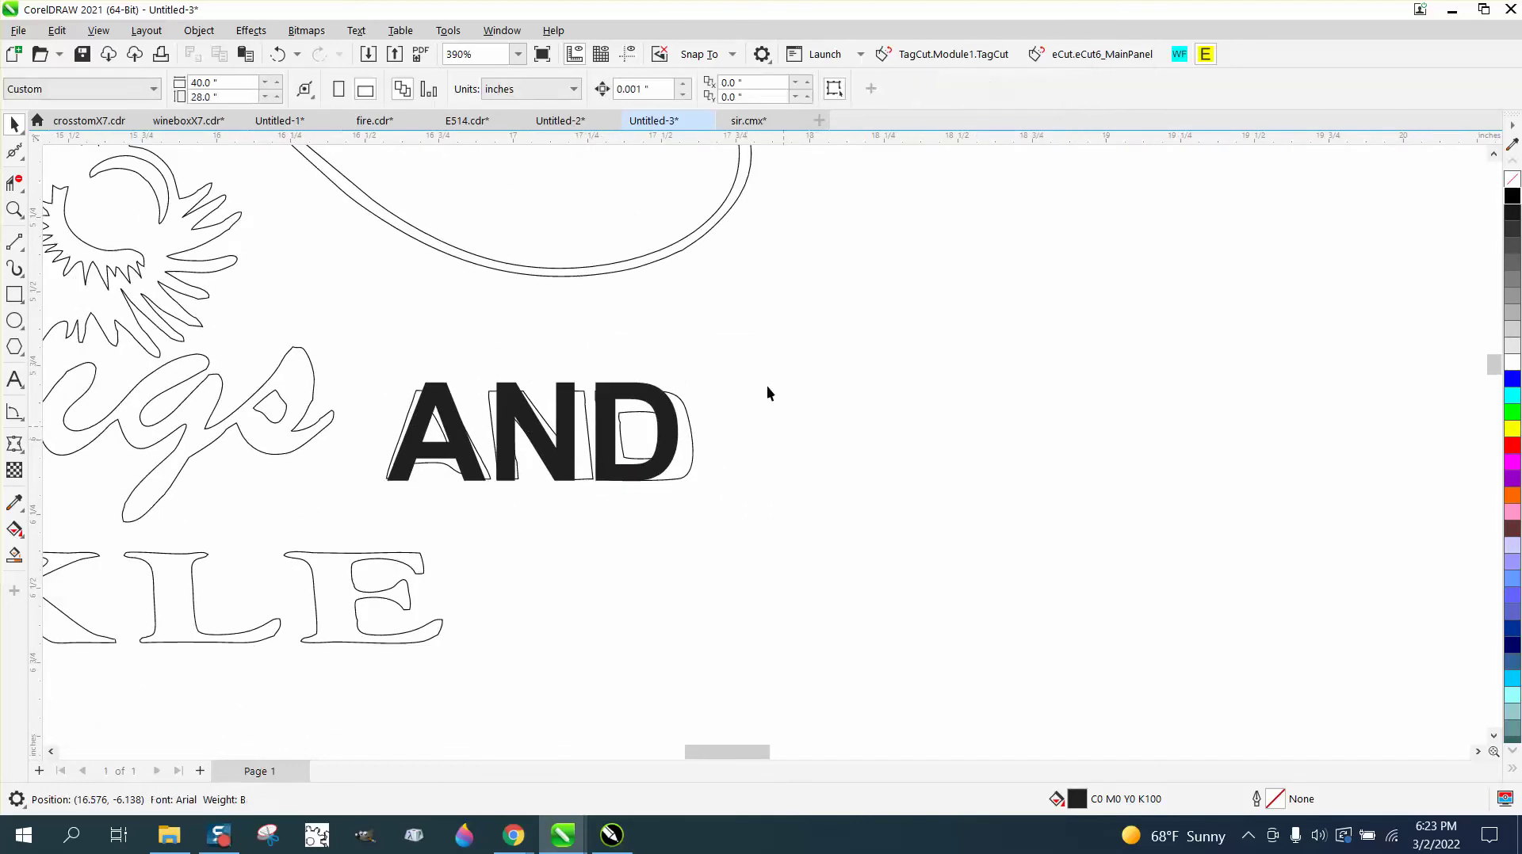
{"action": "left_click_drag", "start_coordinate": [654, 88], "coordinate": [603, 91]}
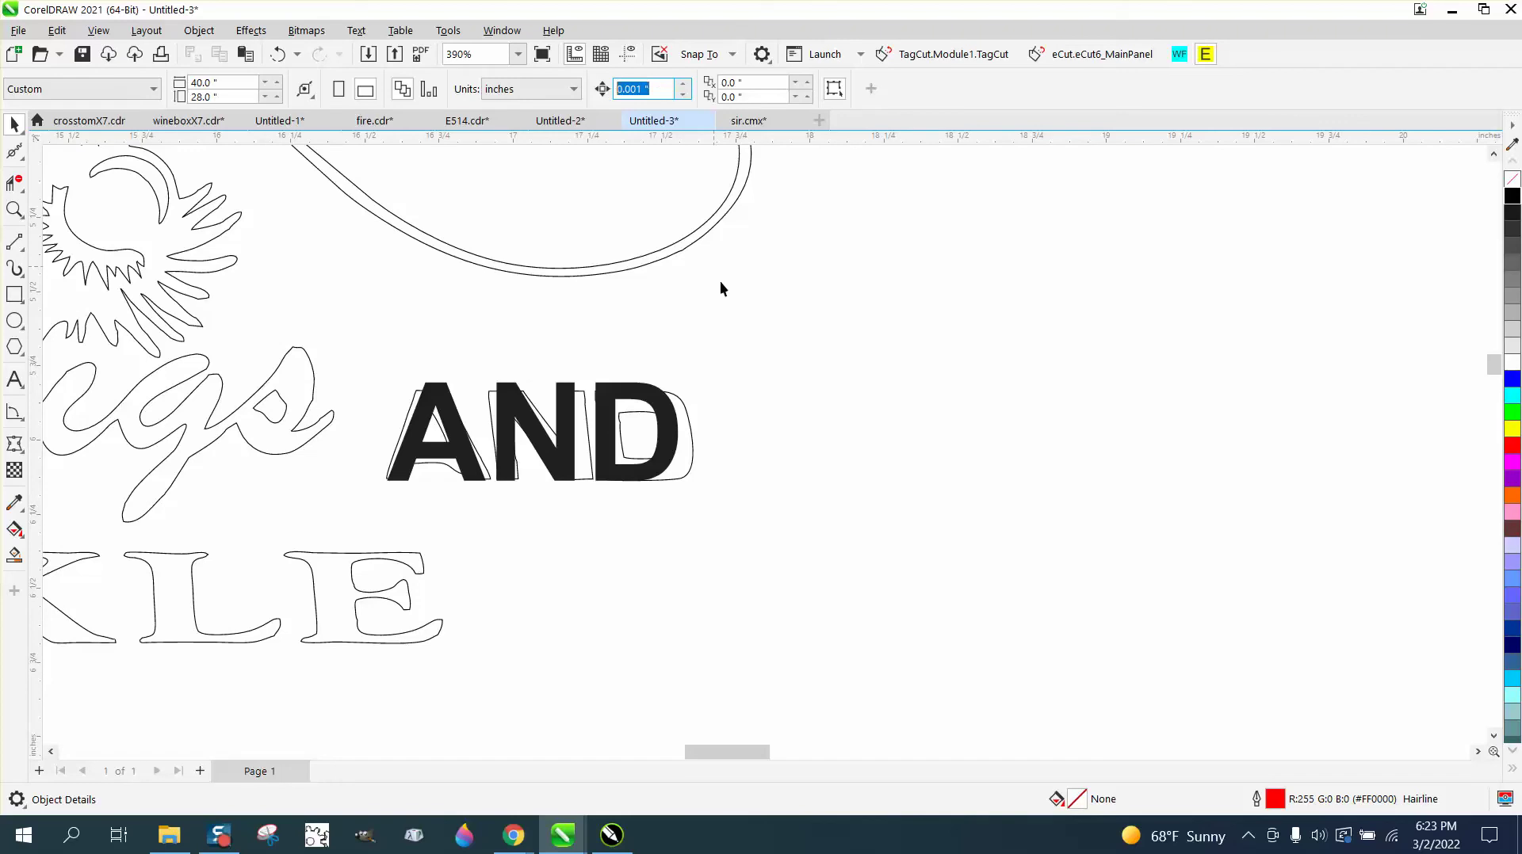
{"action": "left_click", "coordinate": [693, 383]}
{"action": "left_click", "coordinate": [650, 395]}
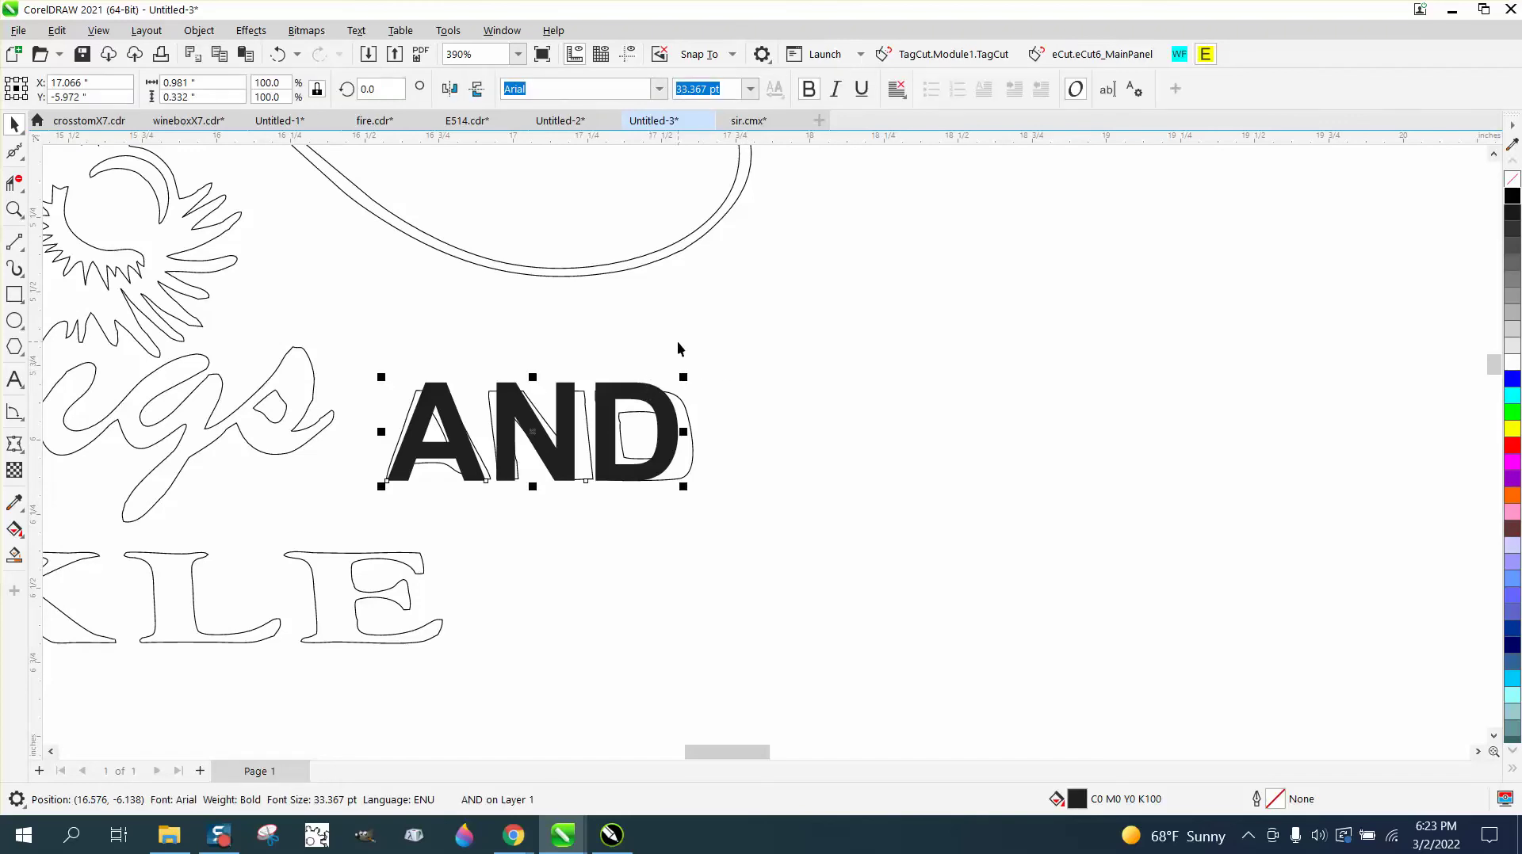
{"action": "left_click", "coordinate": [677, 341]}
{"action": "left_click_drag", "start_coordinate": [658, 89], "coordinate": [610, 90]}
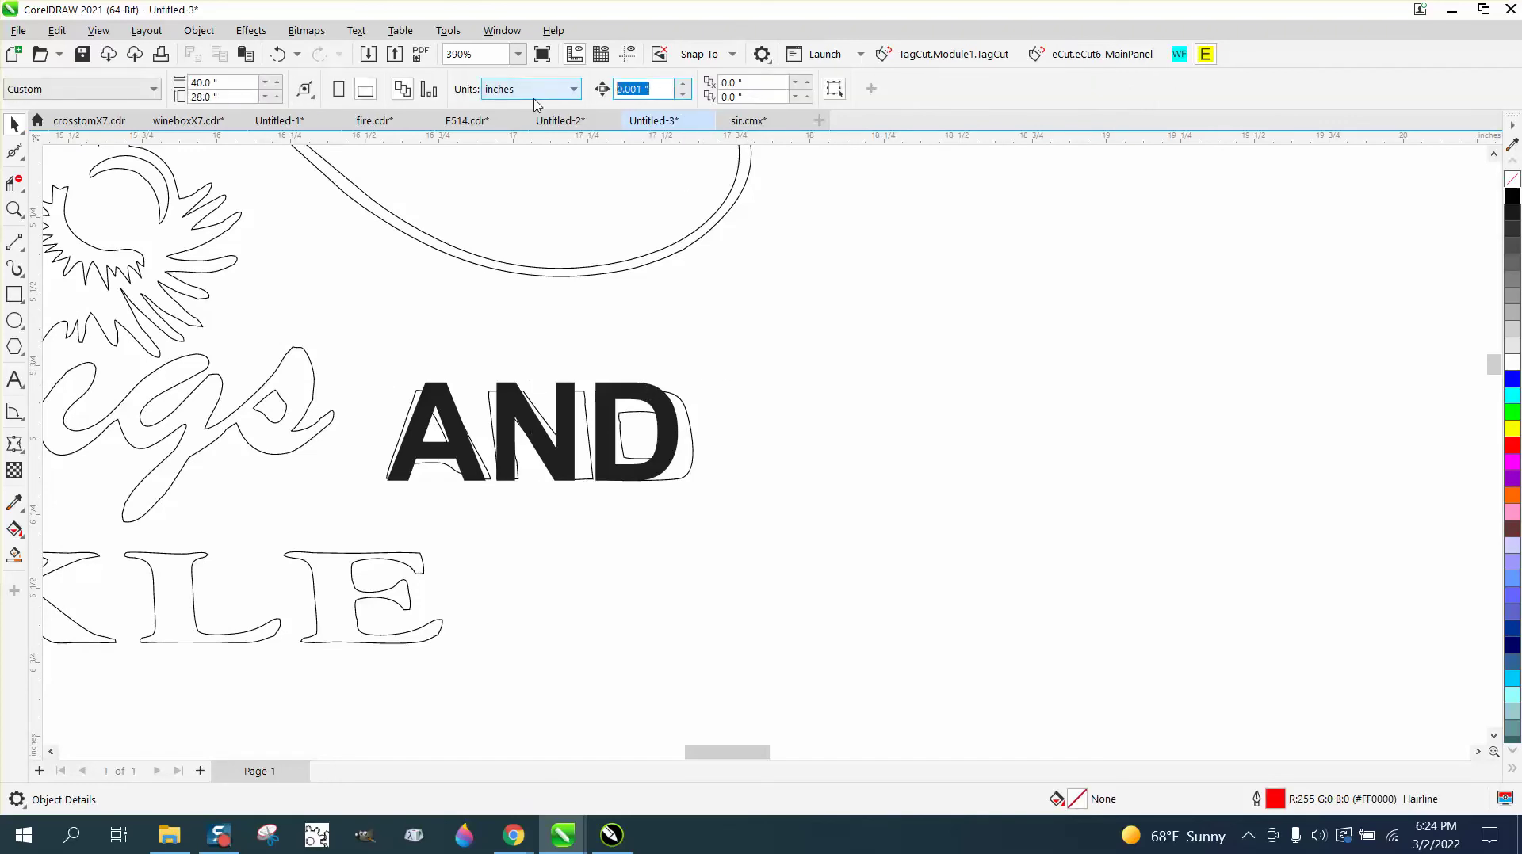
{"action": "type", "text": "1"}
{"action": "left_click", "coordinate": [662, 392]}
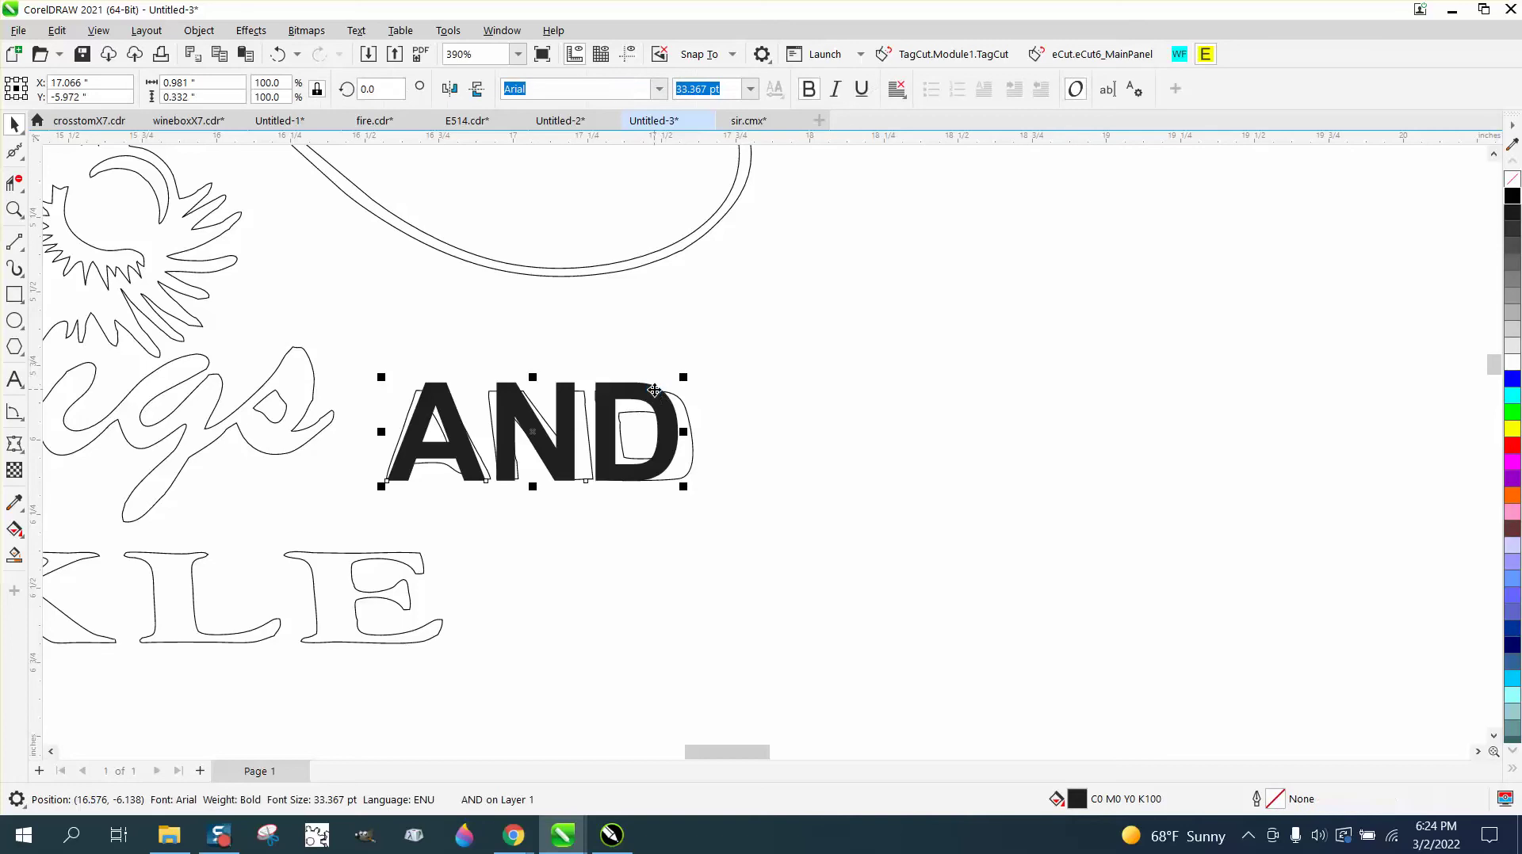
{"action": "key", "text": "Right"}
{"action": "key", "text": "Right"}
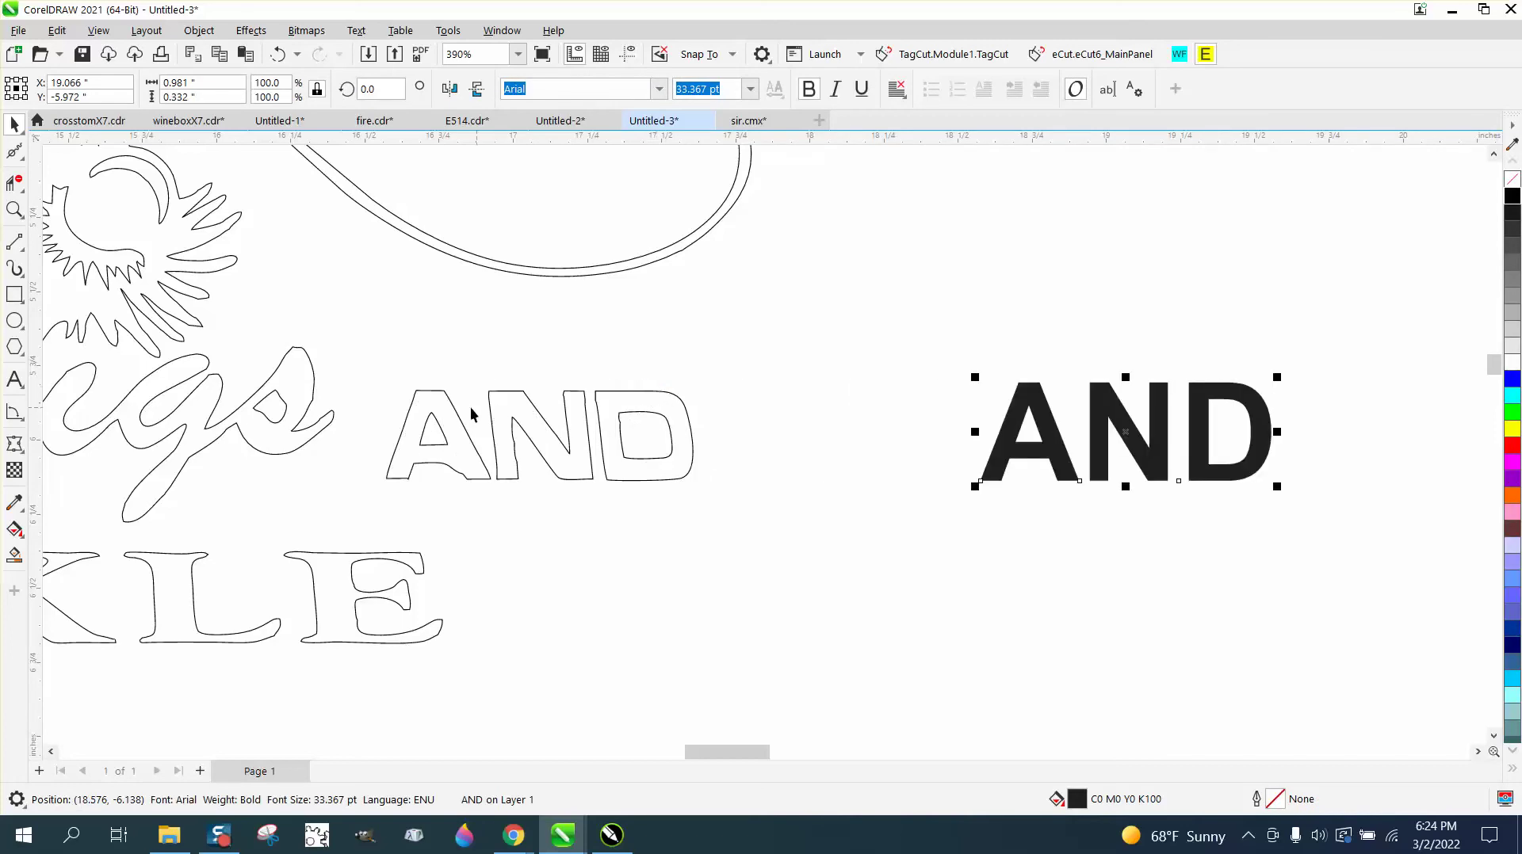
Step: Delete the three traced AND outlines and make the bold AND an unfilled black hairline beside Jigs
{"action": "left_click_drag", "start_coordinate": [366, 347], "coordinate": [753, 520]}
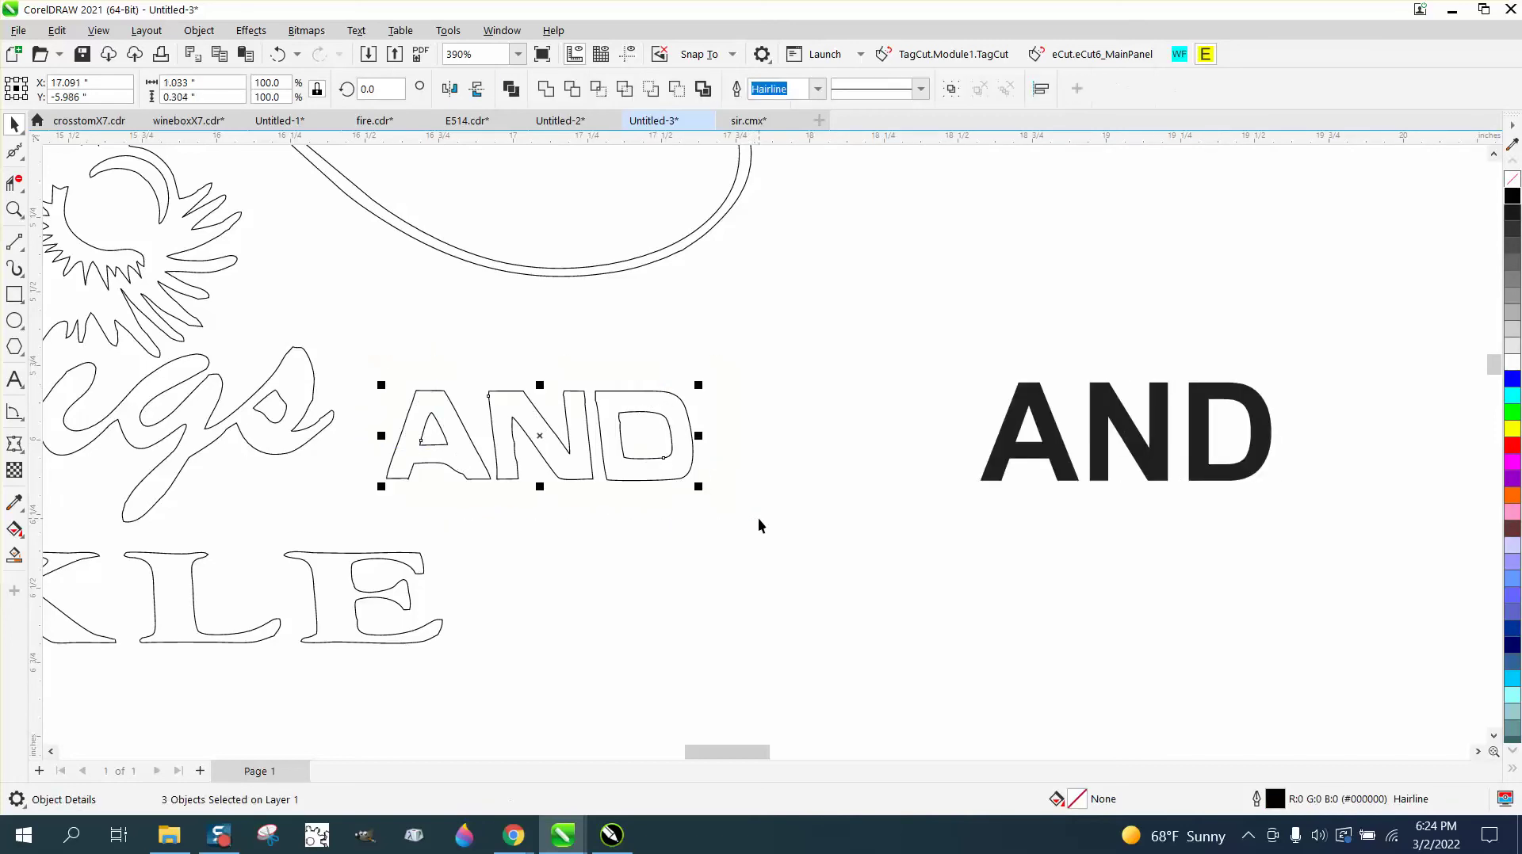
{"action": "key", "text": "Delete"}
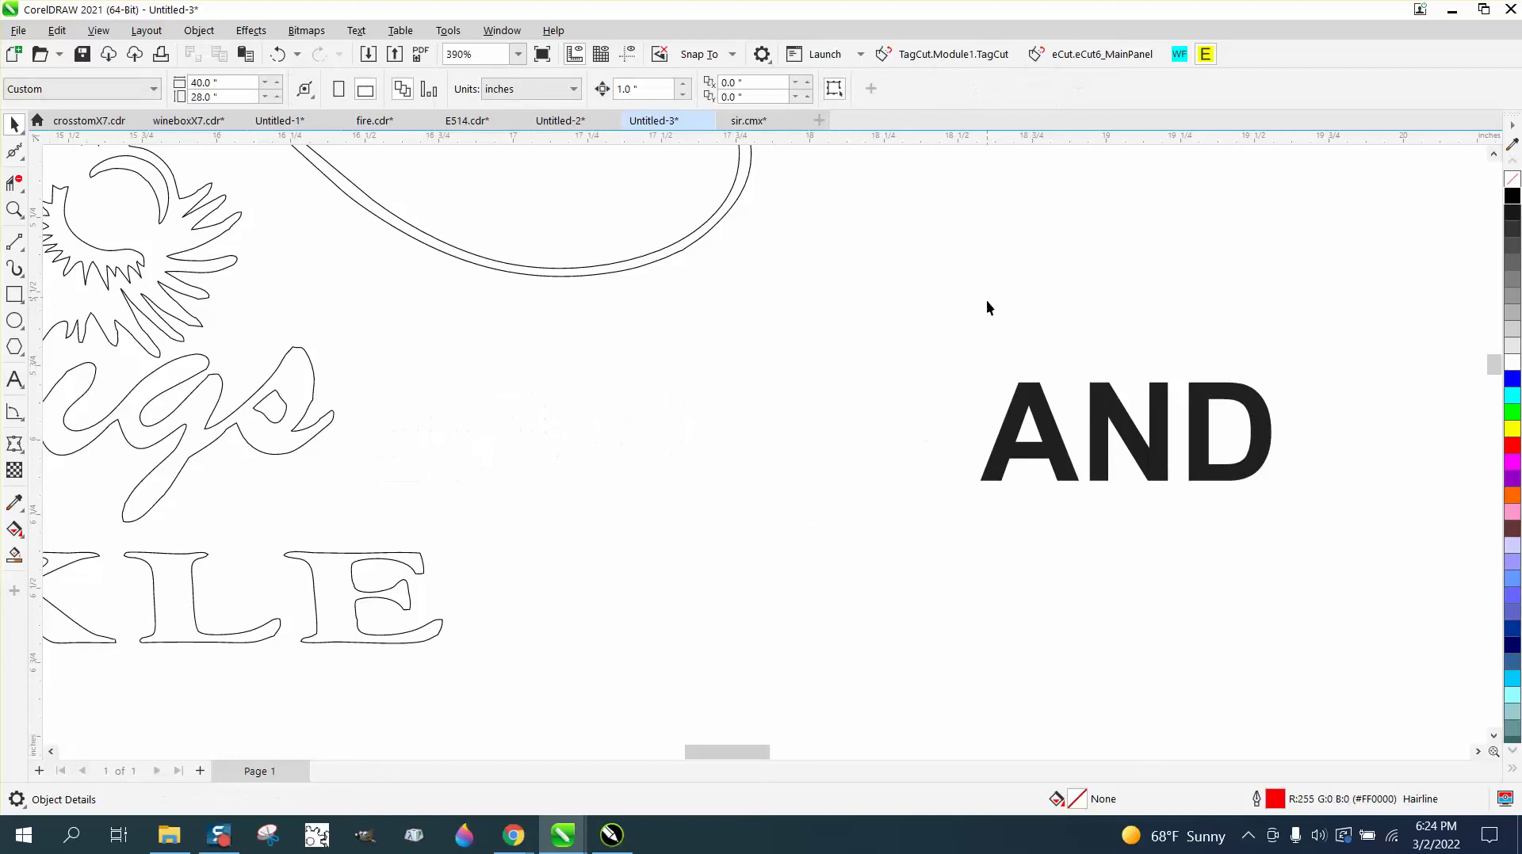
{"action": "left_click", "coordinate": [1159, 469]}
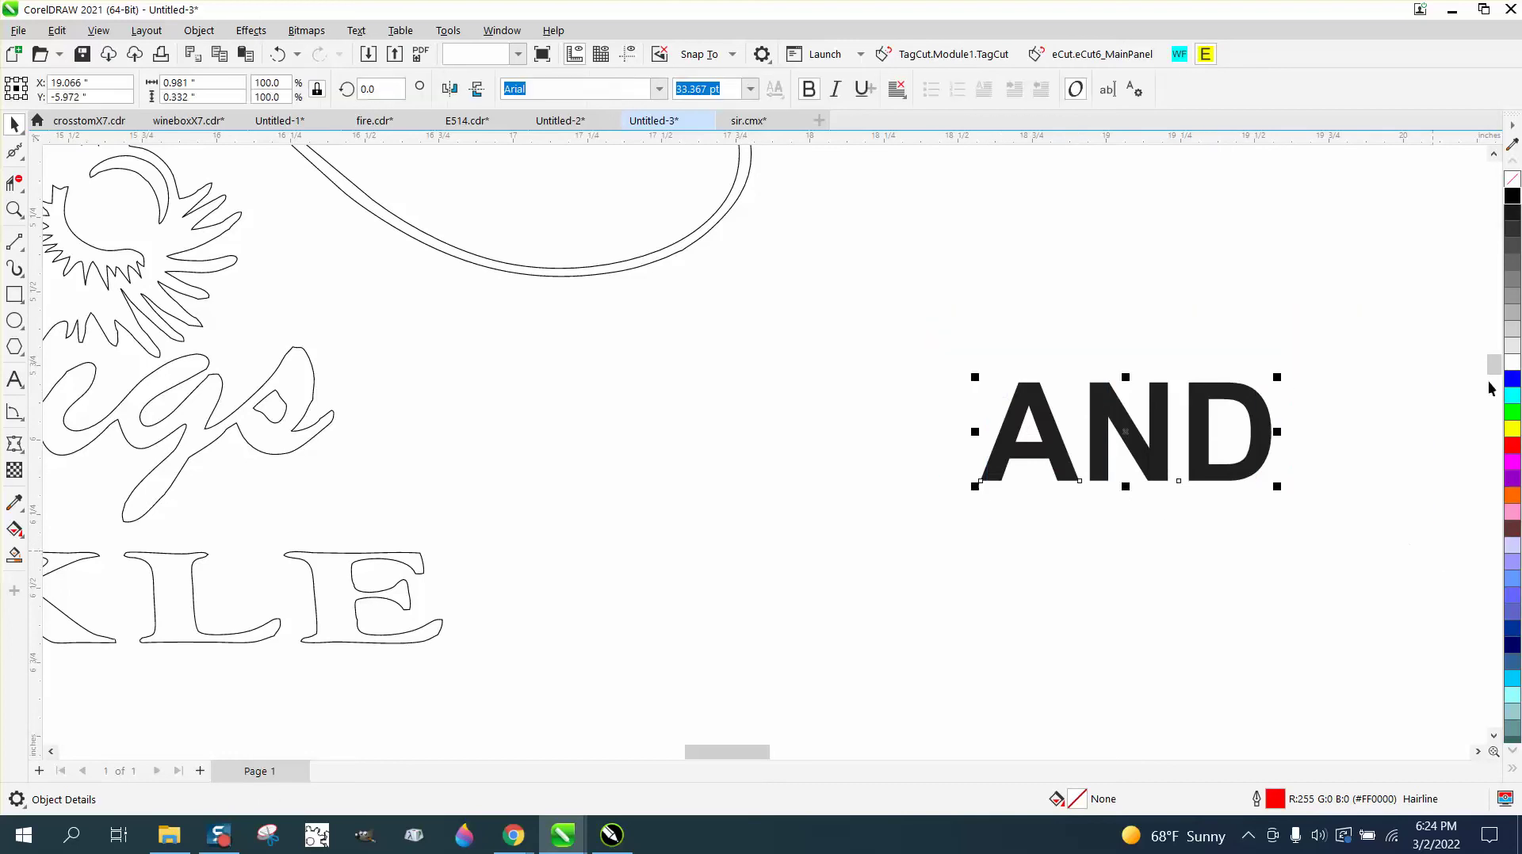
{"action": "left_click", "coordinate": [1513, 179]}
{"action": "right_click", "coordinate": [1512, 197]}
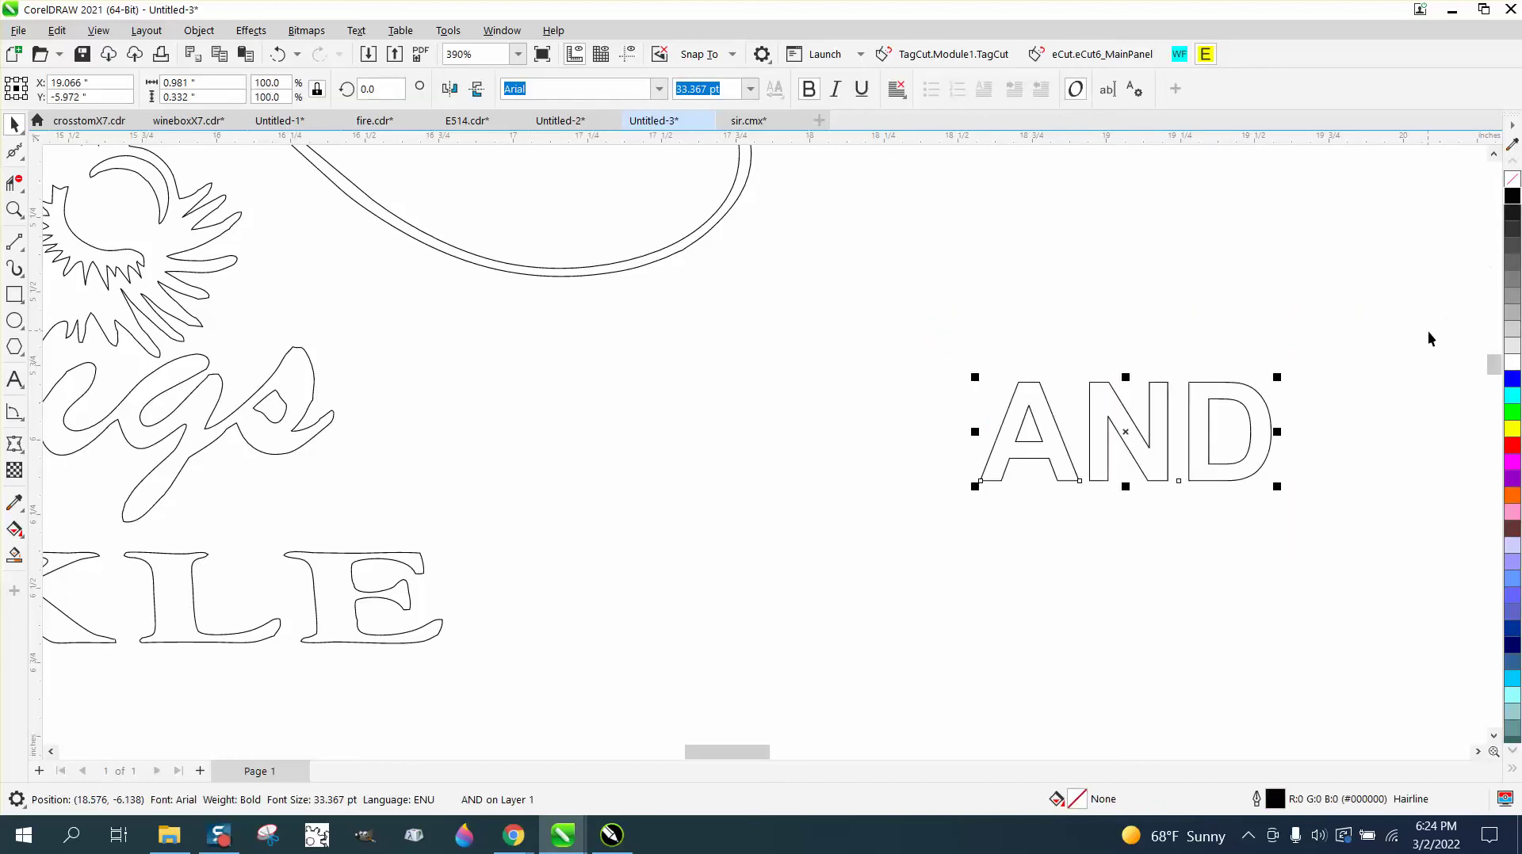
{"action": "key", "text": "Left"}
{"action": "key", "text": "Left"}
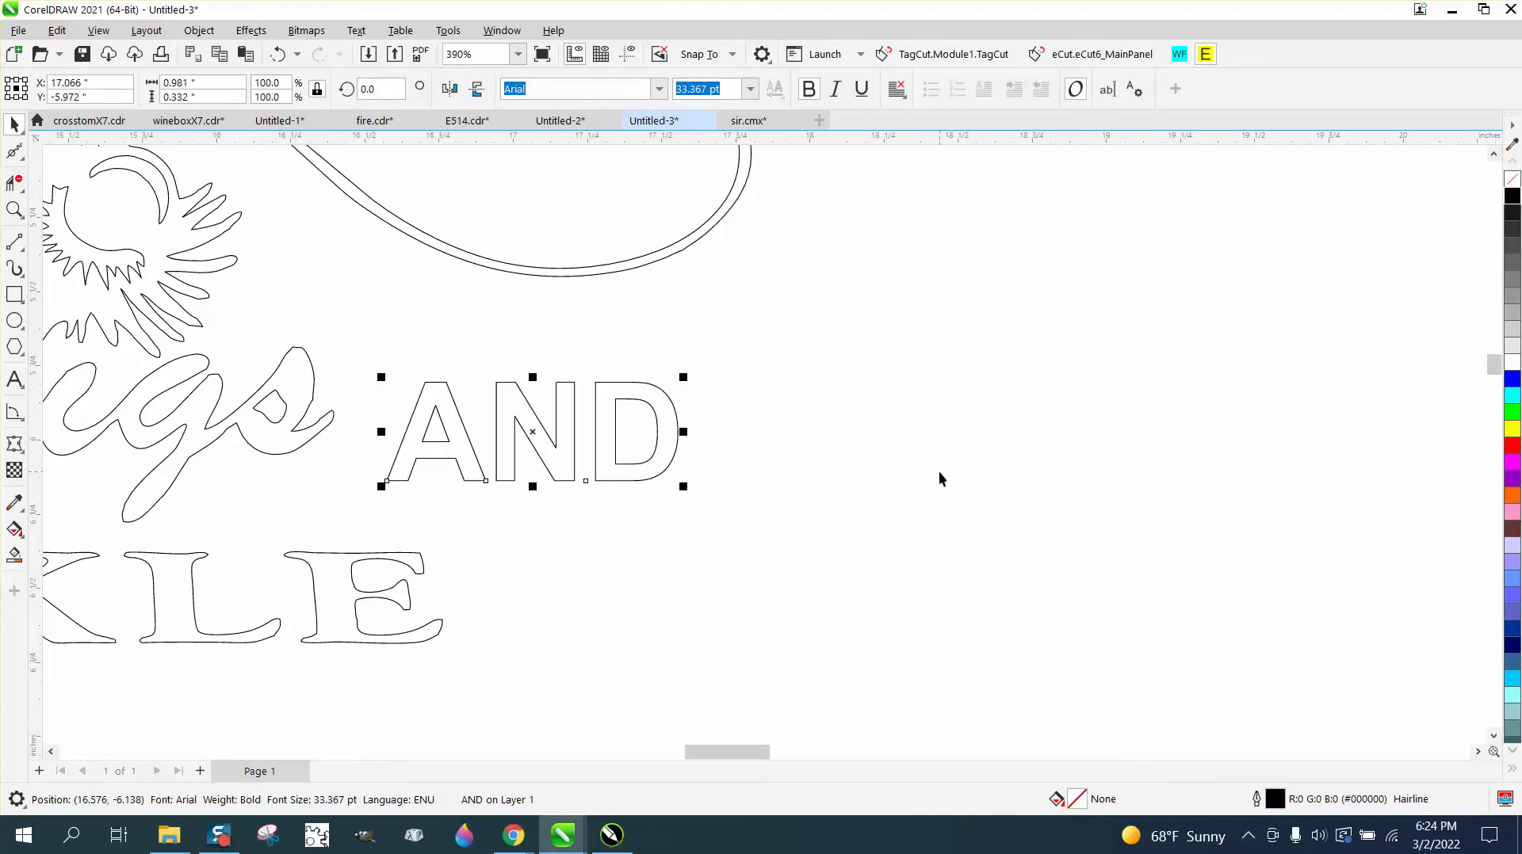
{"action": "scroll", "coordinate": [939, 473], "scroll_direction": "down", "scroll_amount": 3}
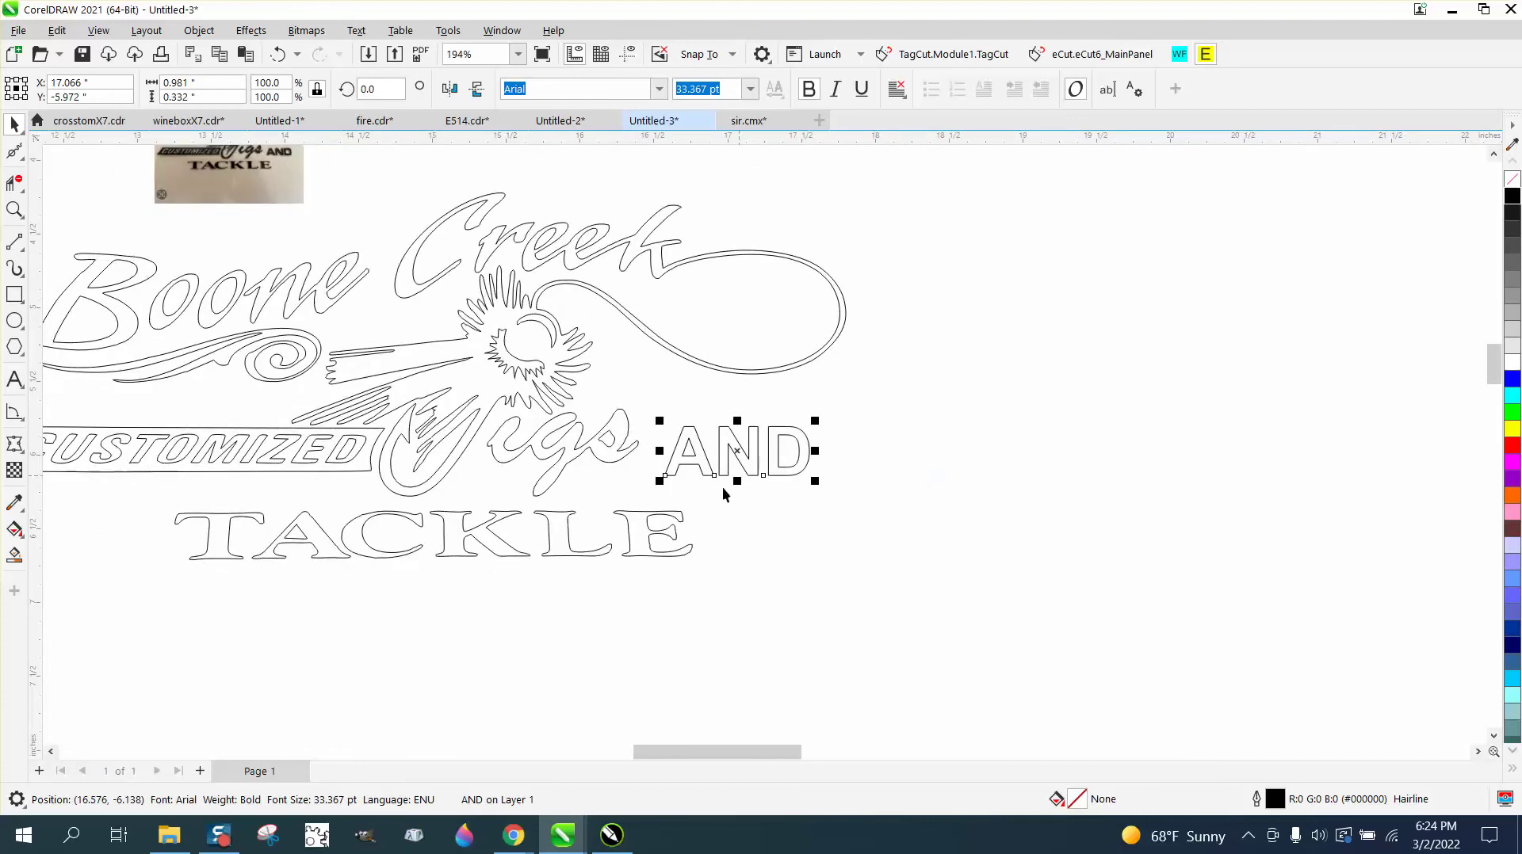
Step: Zoom into the C and K of TACKLE and delete the C's start node with the Shape tool
{"action": "left_click", "coordinate": [14, 210]}
{"action": "left_click_drag", "start_coordinate": [353, 488], "coordinate": [584, 582]}
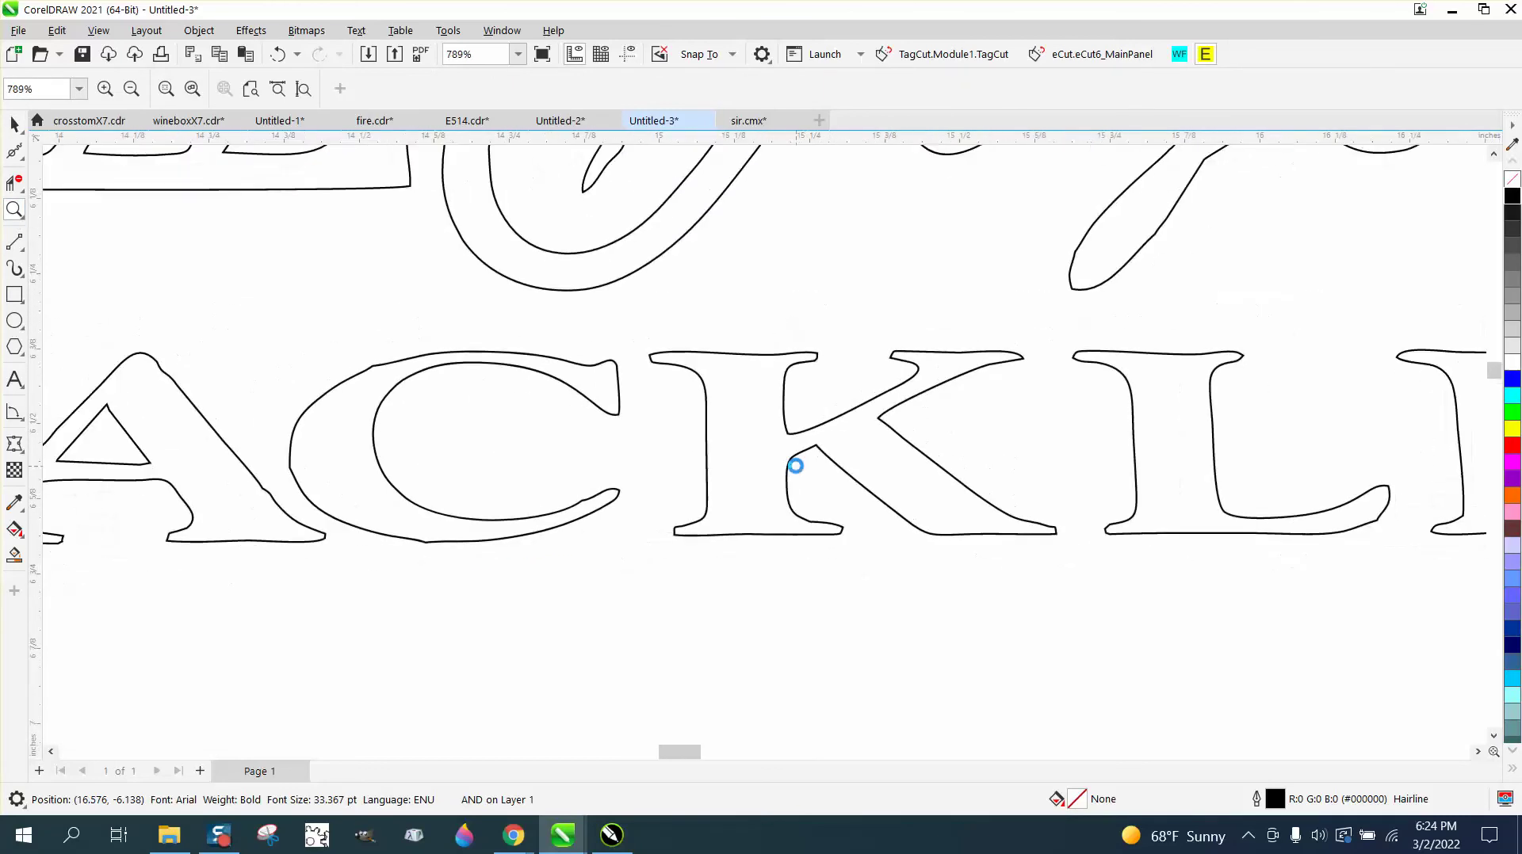
{"action": "scroll", "coordinate": [796, 464], "scroll_direction": "down", "scroll_amount": 2}
{"action": "left_click", "coordinate": [14, 151]}
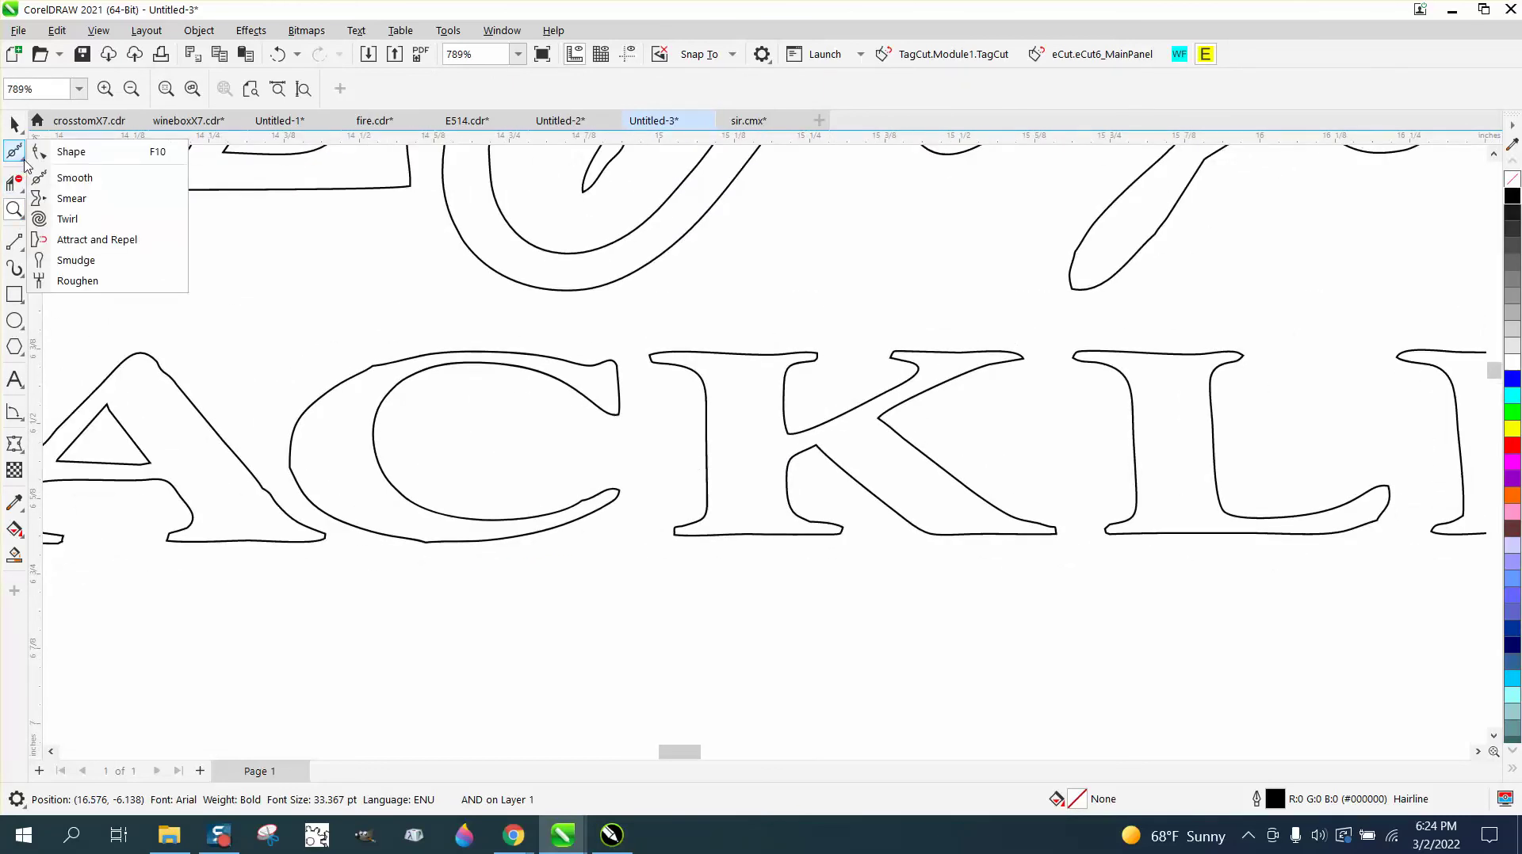
{"action": "left_click", "coordinate": [72, 149]}
{"action": "left_click", "coordinate": [375, 371]}
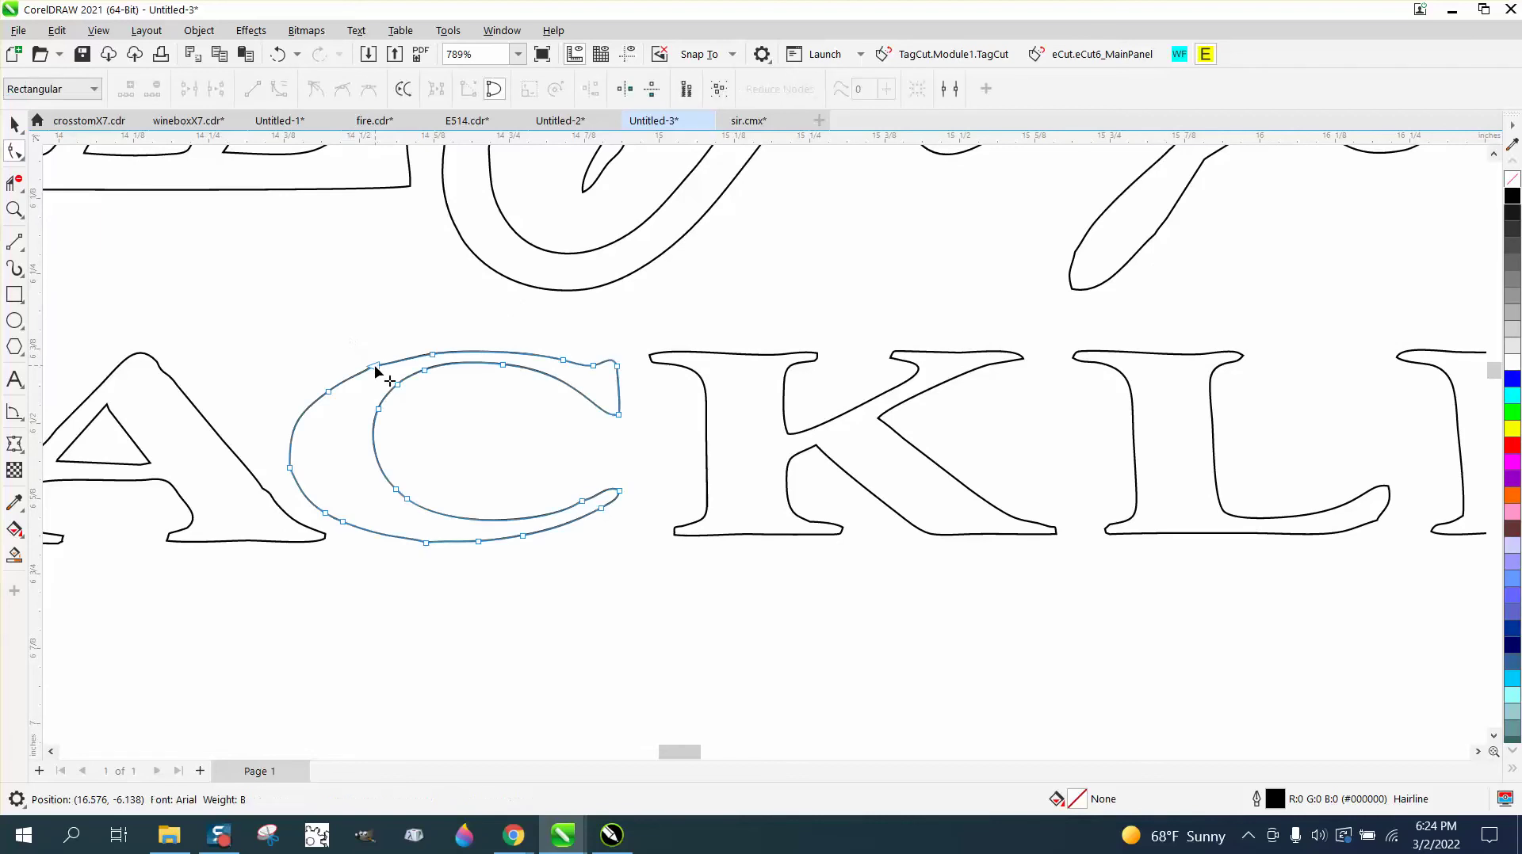
{"action": "left_click_drag", "start_coordinate": [359, 349], "coordinate": [386, 383]}
{"action": "key", "text": "Delete"}
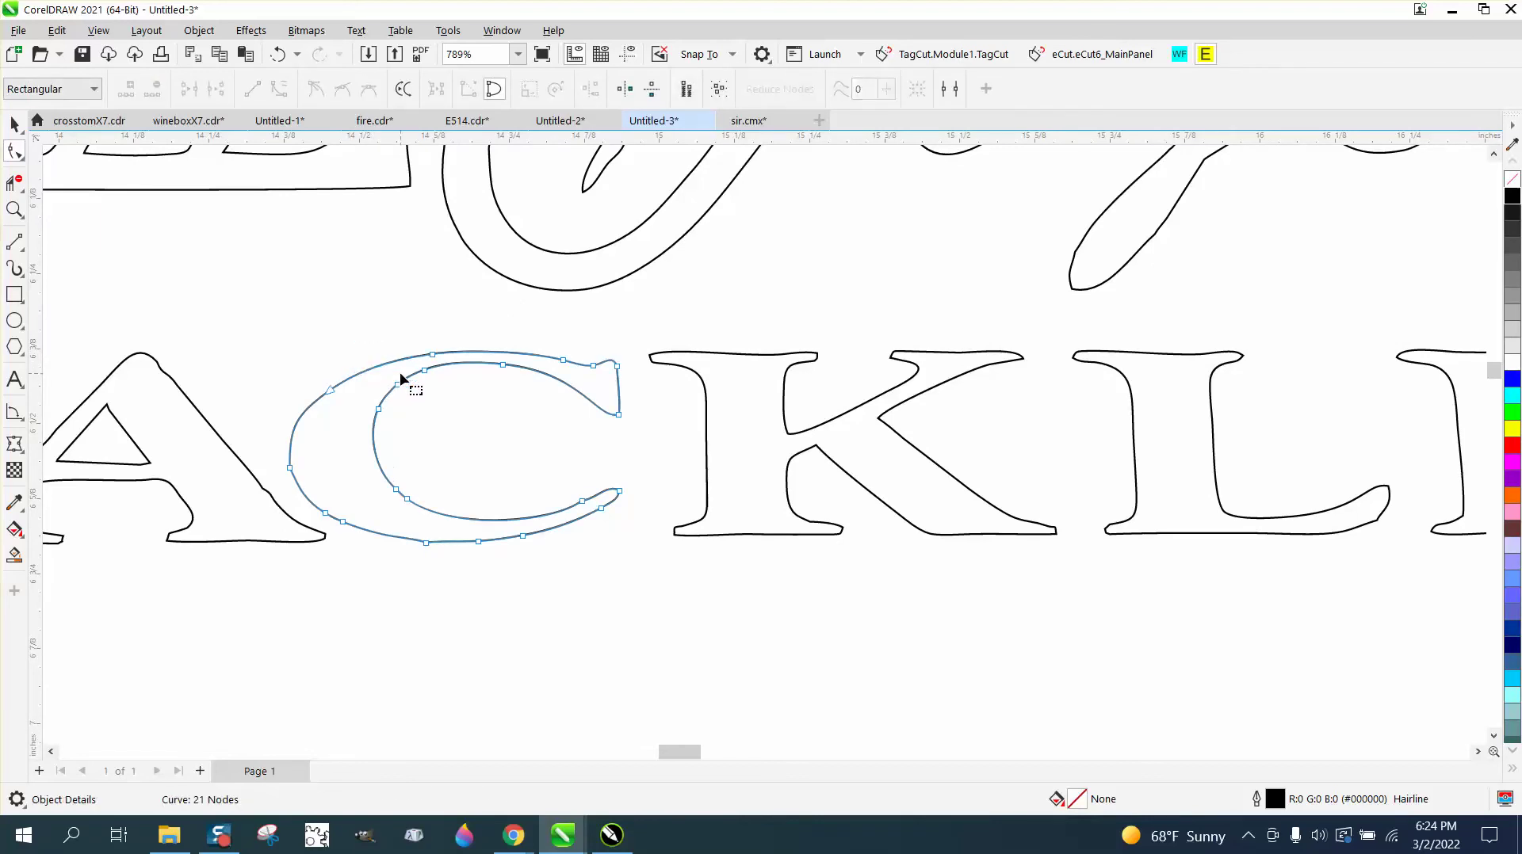
{"action": "scroll", "coordinate": [459, 466], "scroll_direction": "down", "scroll_amount": 1}
{"action": "scroll", "coordinate": [459, 463], "scroll_direction": "down", "scroll_amount": 8}
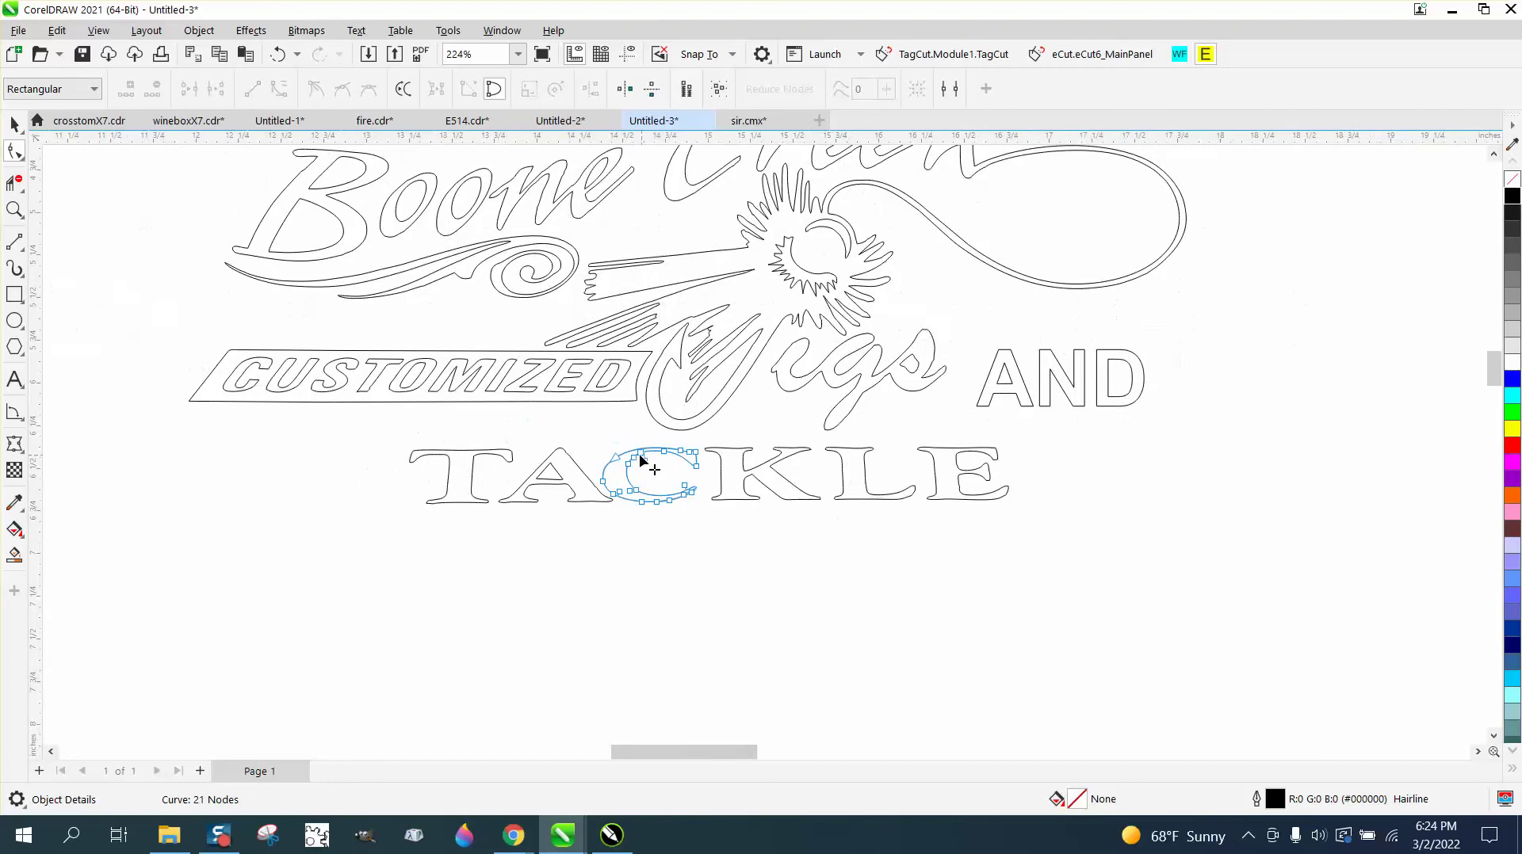
{"action": "scroll", "coordinate": [646, 469], "scroll_direction": "down", "scroll_amount": 2}
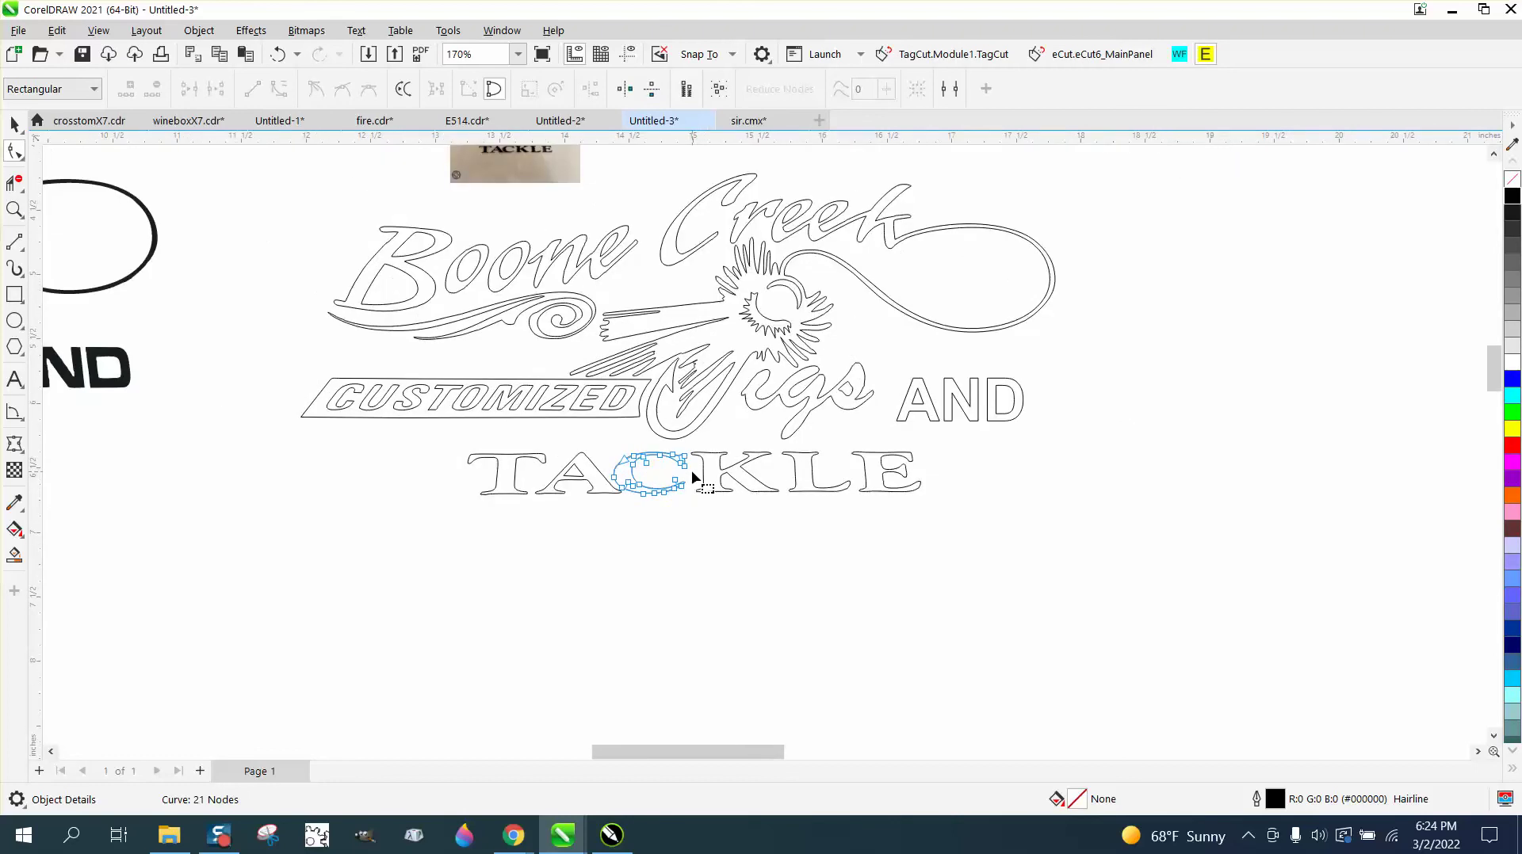
Step: Zoom into the sun and Jigs area and delete four redundant nodes from the Jigs curve
{"action": "left_click", "coordinate": [14, 211]}
{"action": "left_click_drag", "start_coordinate": [628, 293], "coordinate": [961, 435]}
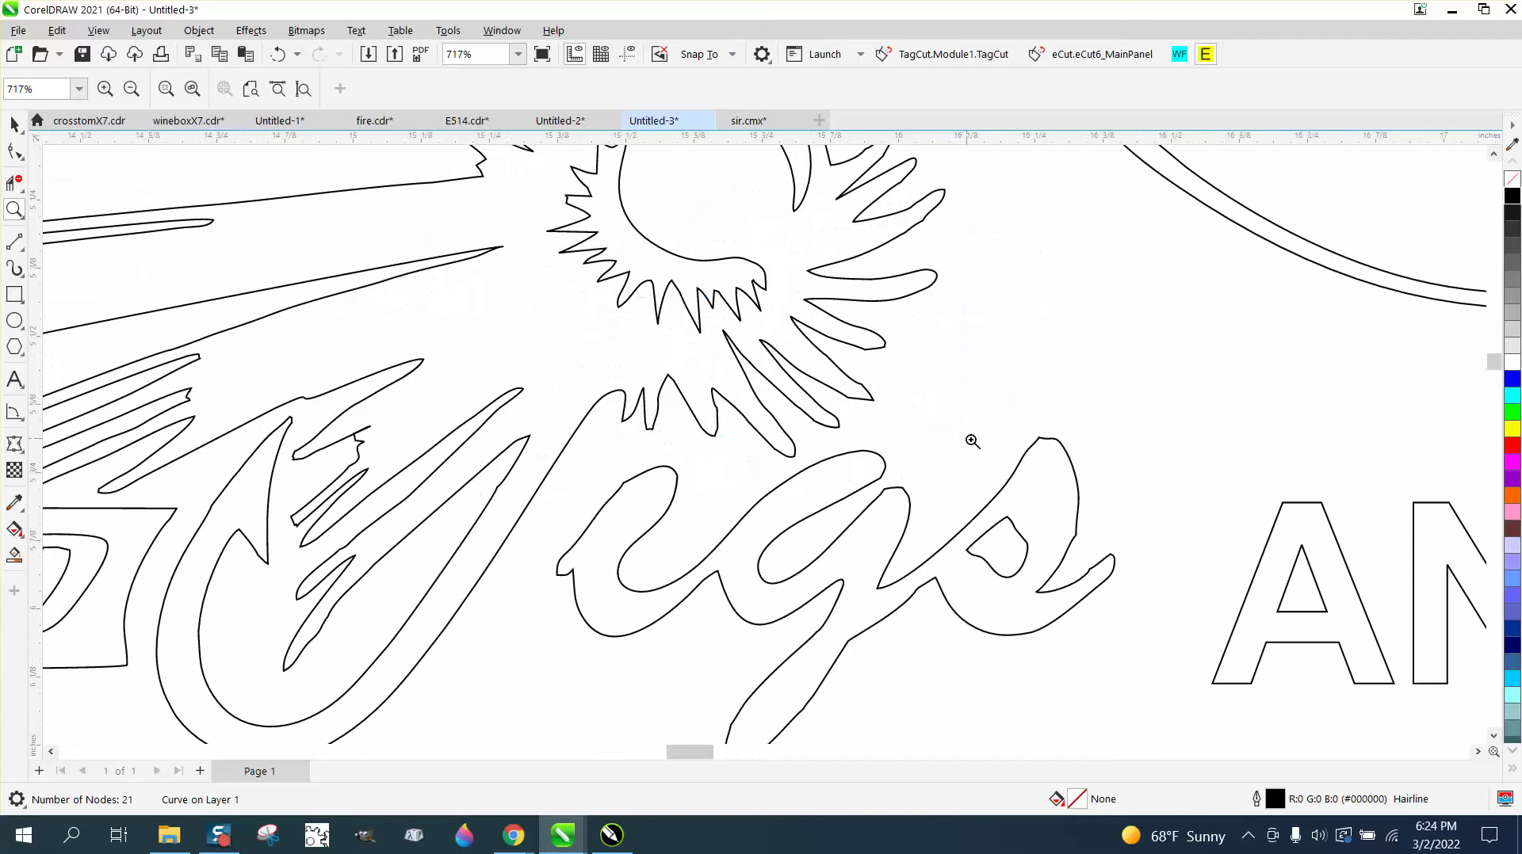
{"action": "left_click", "coordinate": [20, 156]}
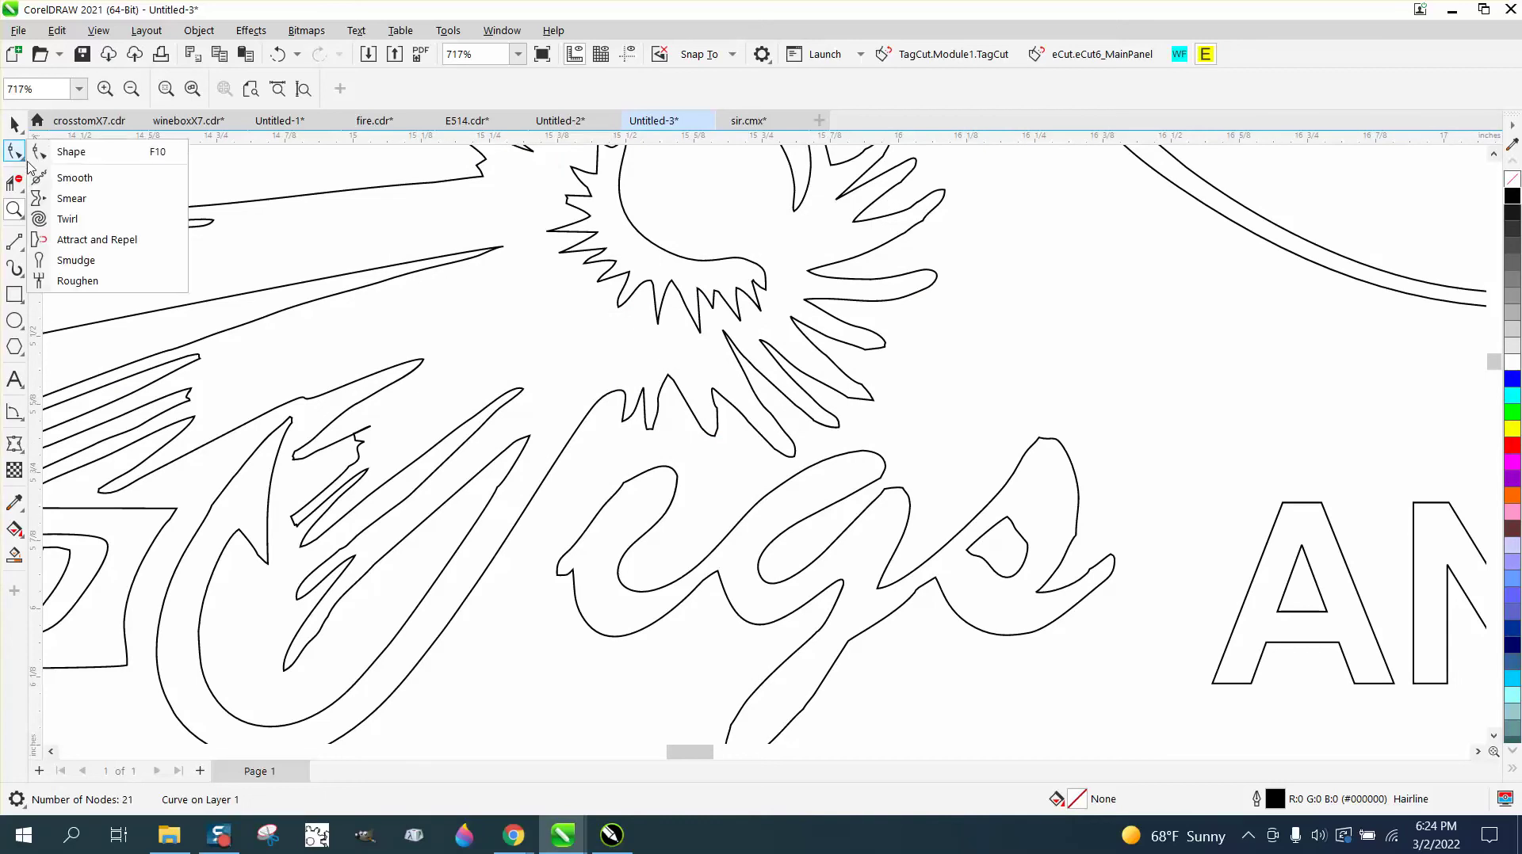
{"action": "left_click", "coordinate": [67, 153]}
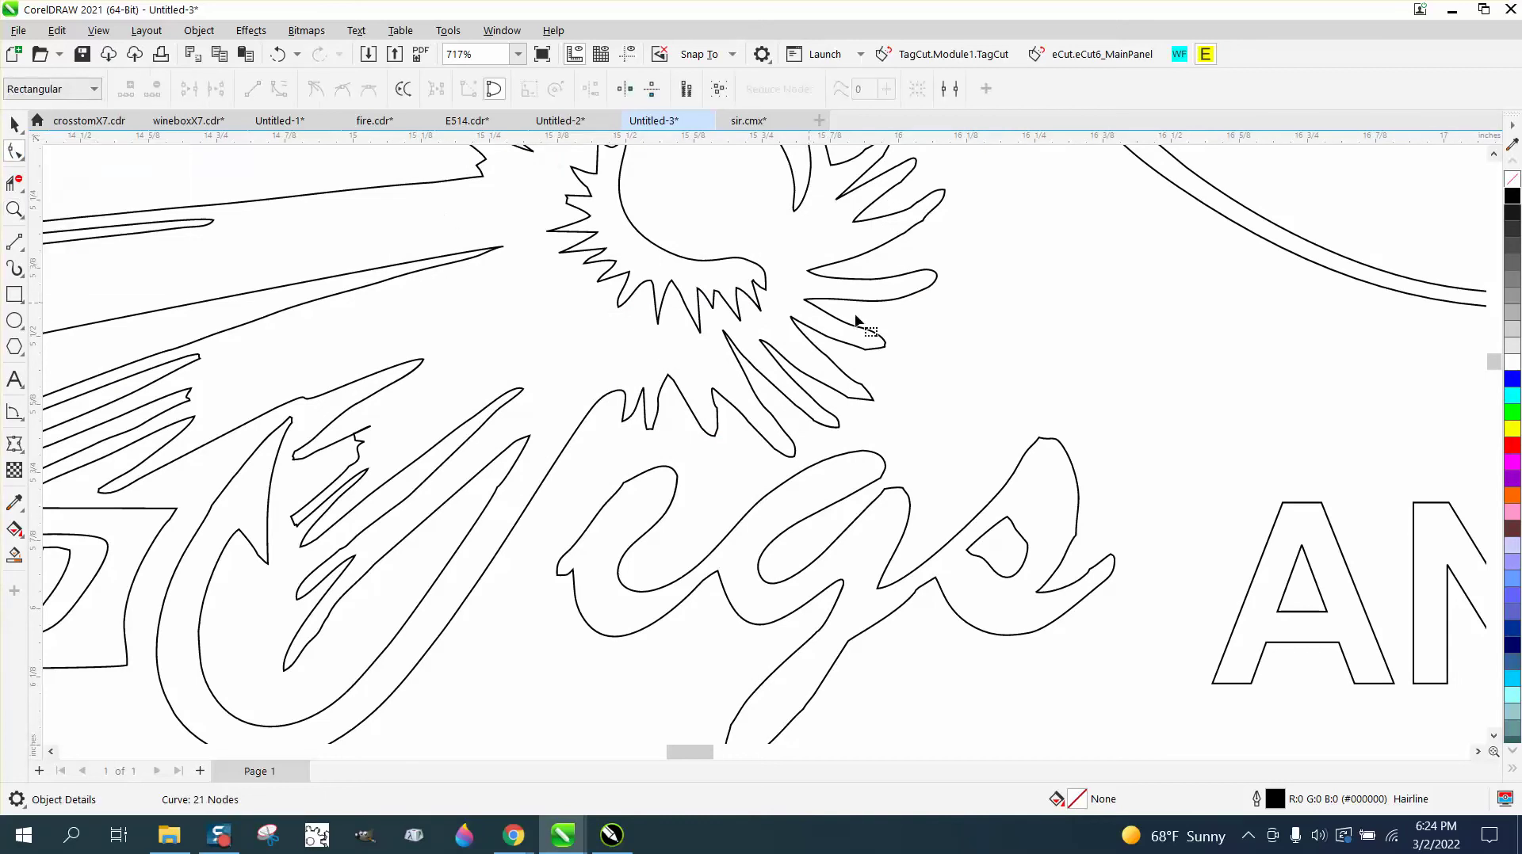
{"action": "left_click", "coordinate": [1043, 445]}
{"action": "double_click", "coordinate": [1040, 439]}
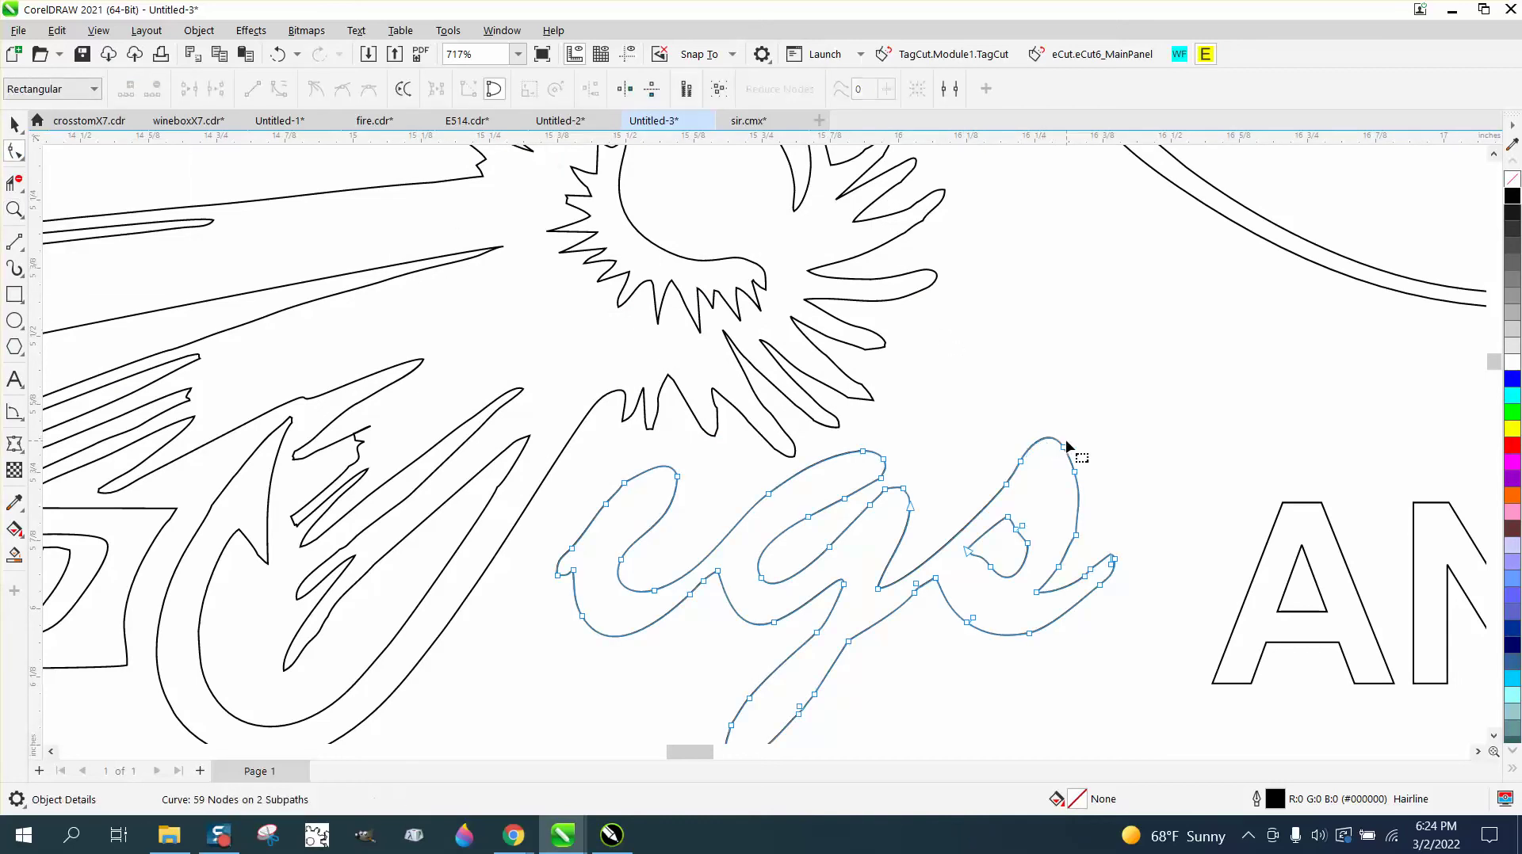
{"action": "double_click", "coordinate": [1021, 526]}
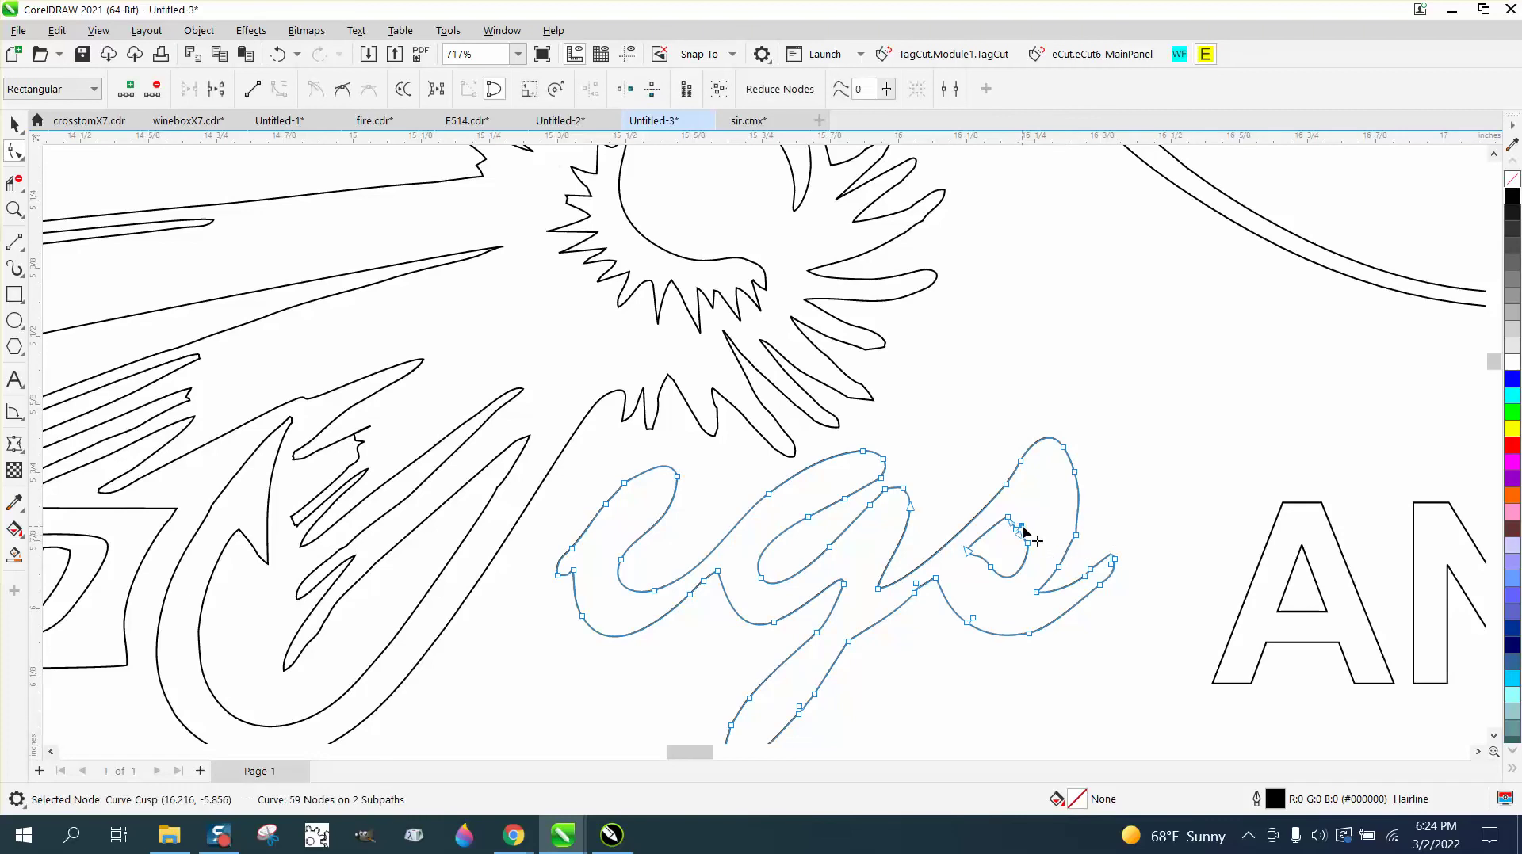
{"action": "double_click", "coordinate": [1014, 532]}
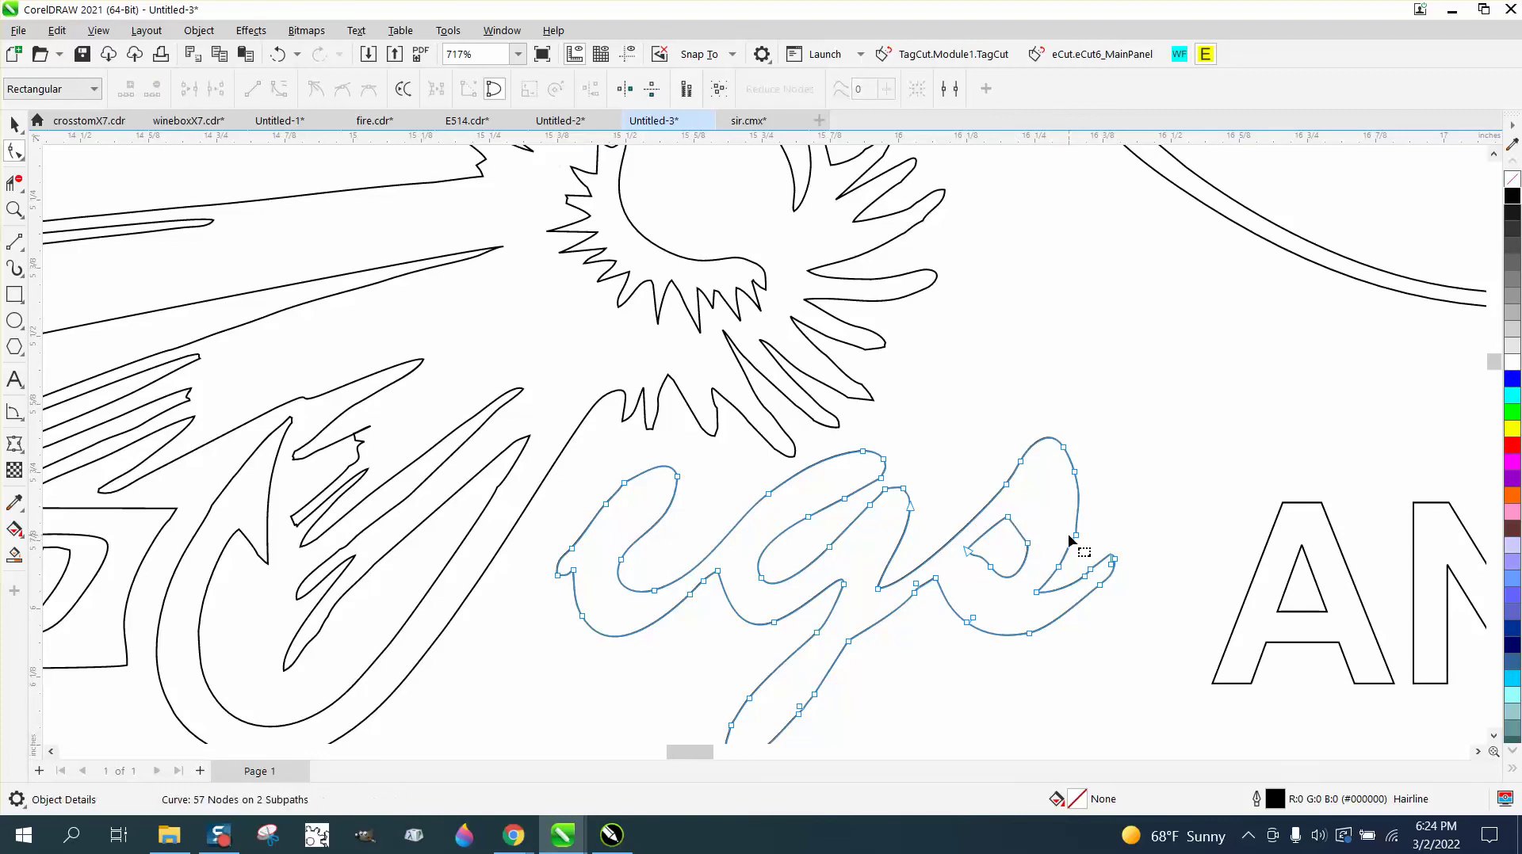
{"action": "double_click", "coordinate": [704, 586]}
{"action": "scroll", "coordinate": [598, 454], "scroll_direction": "down", "scroll_amount": 1}
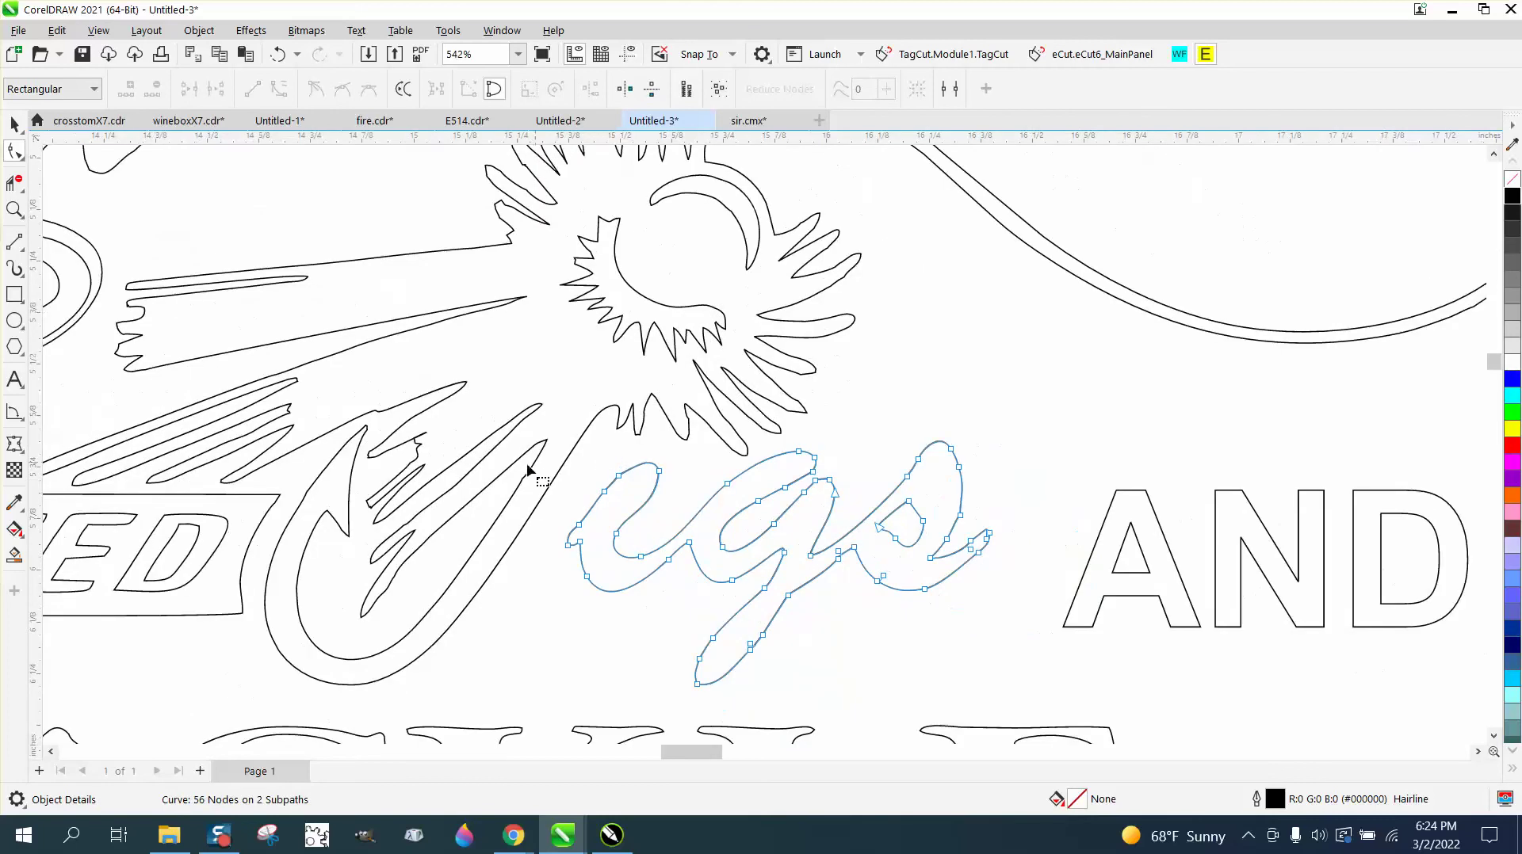
{"action": "scroll", "coordinate": [635, 440], "scroll_direction": "down", "scroll_amount": 1}
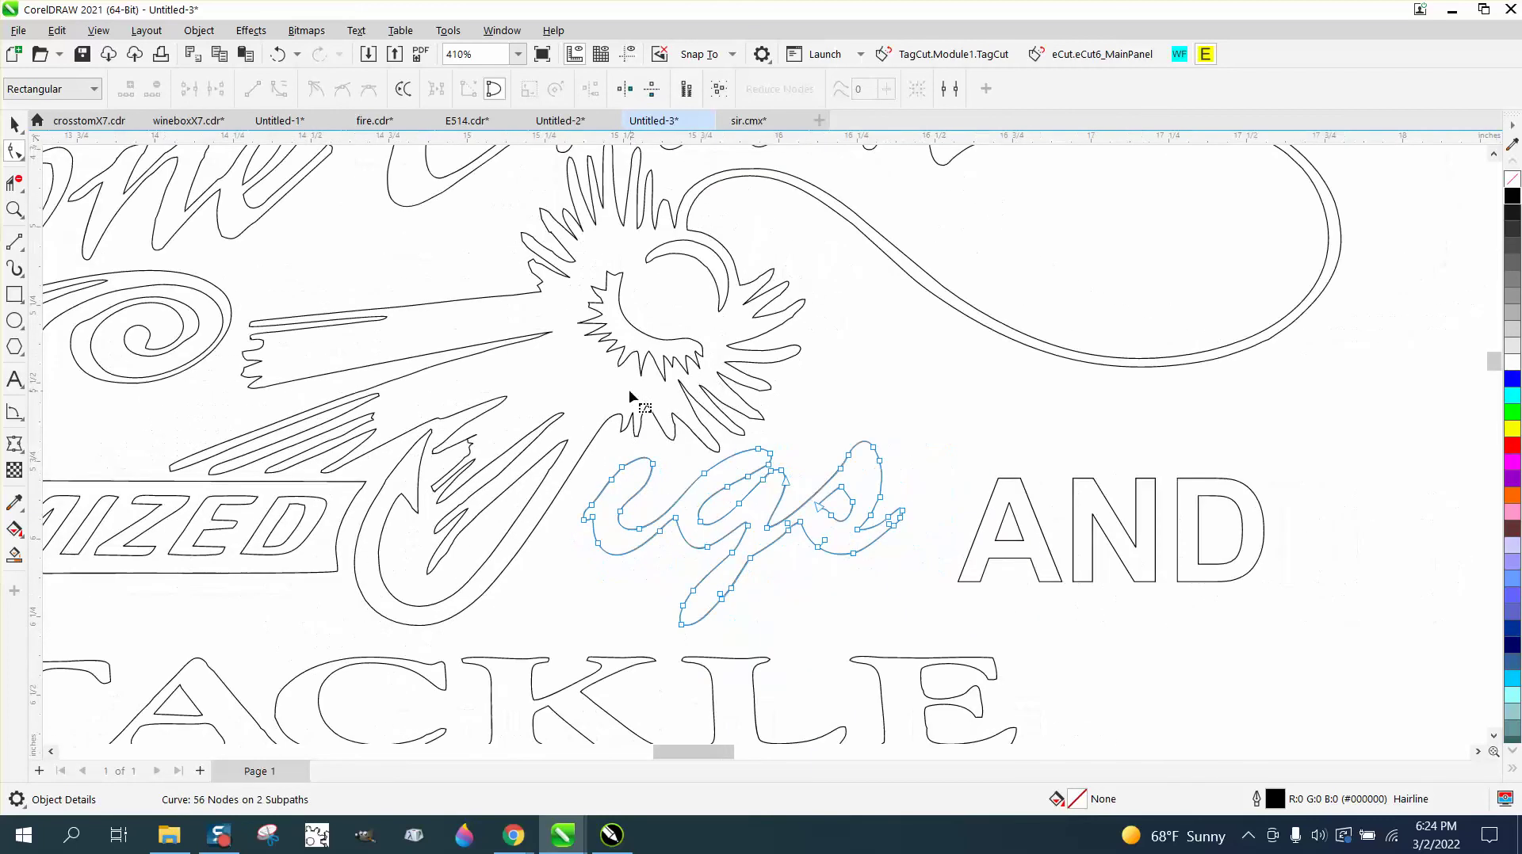
{"action": "scroll", "coordinate": [629, 394], "scroll_direction": "down", "scroll_amount": 2}
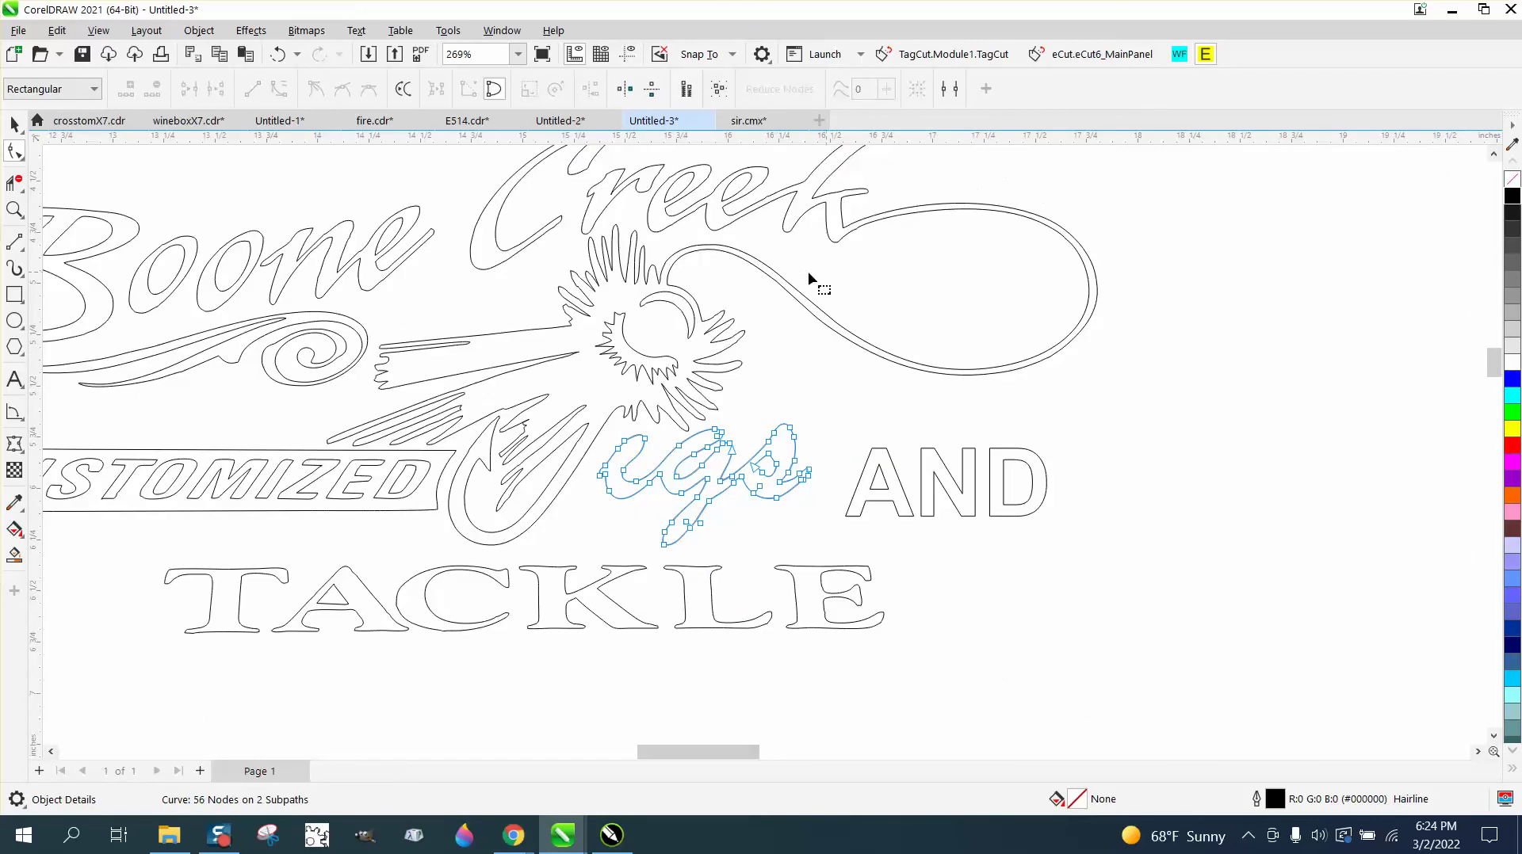
{"action": "scroll", "coordinate": [672, 393], "scroll_direction": "down", "scroll_amount": 1}
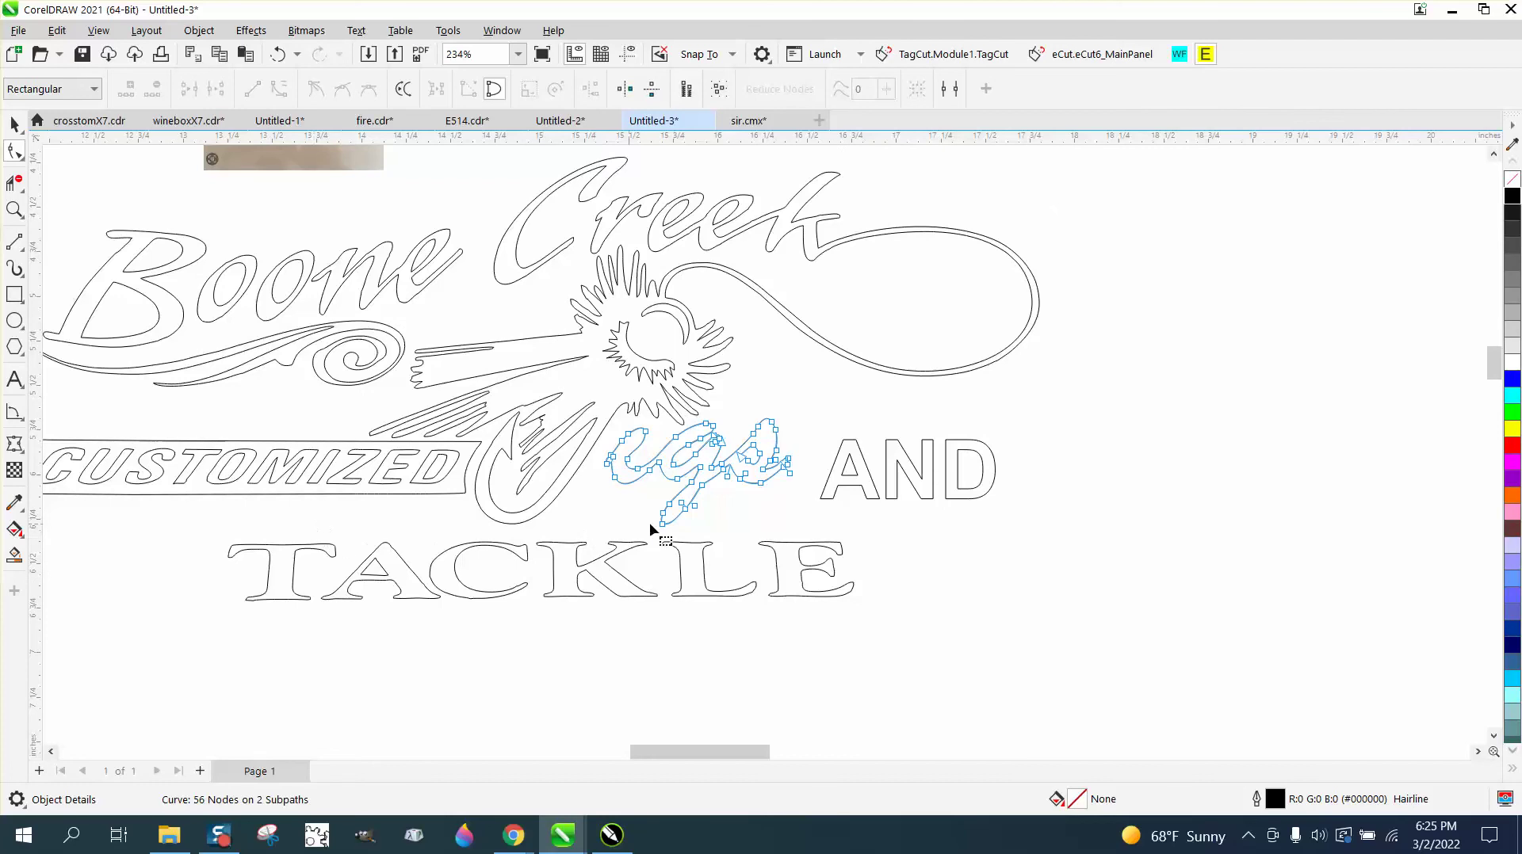
{"action": "scroll", "coordinate": [651, 523], "scroll_direction": "down", "scroll_amount": 1}
Step: Delete an extra node from the first o of Boone and reshape its upper-left curve
{"action": "key", "text": "z"}
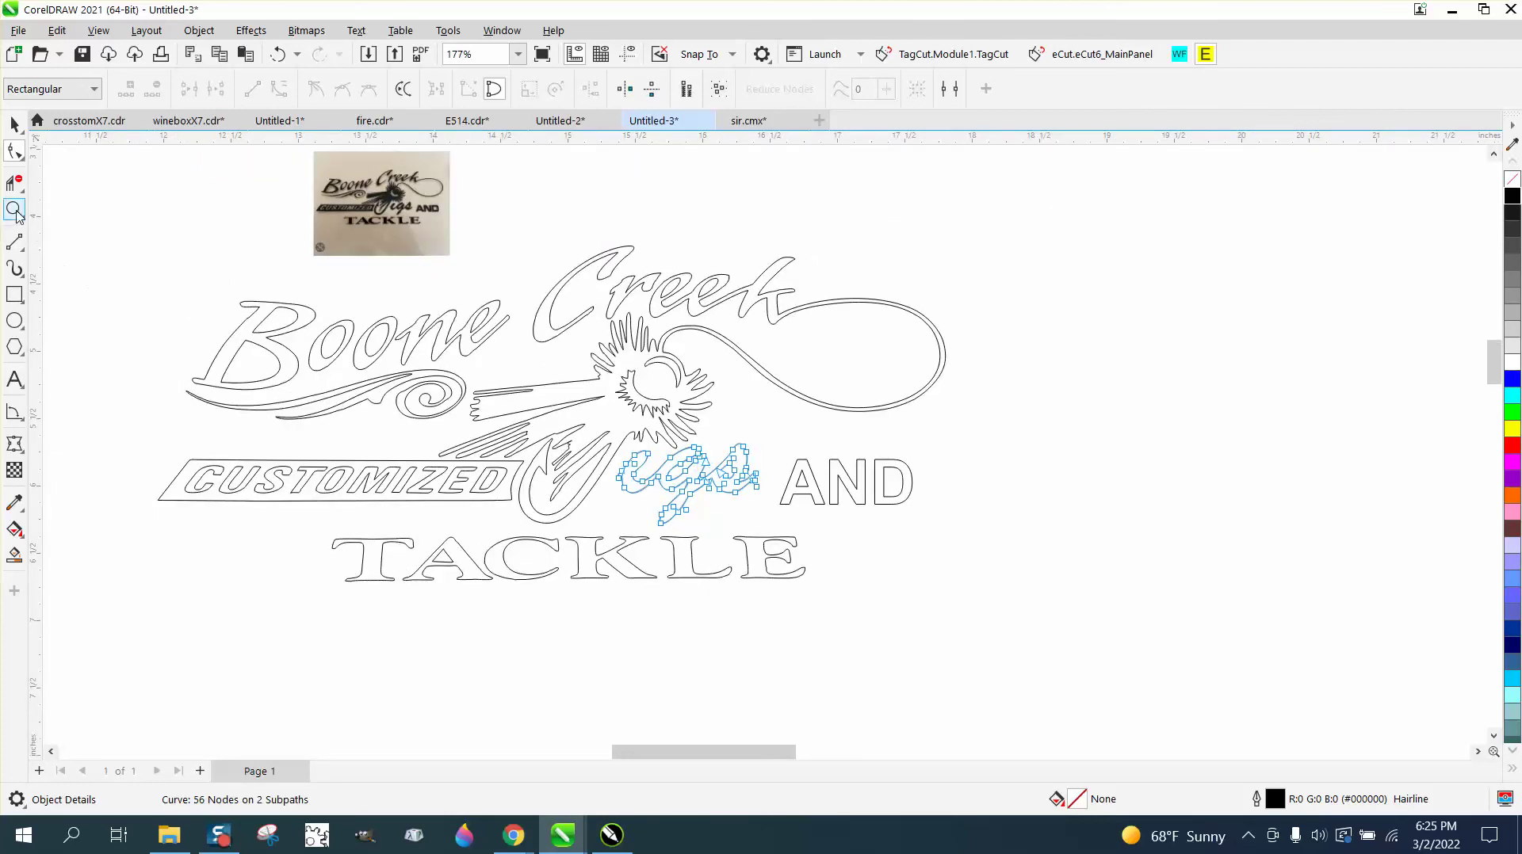
{"action": "left_click_drag", "start_coordinate": [165, 367], "coordinate": [638, 564]}
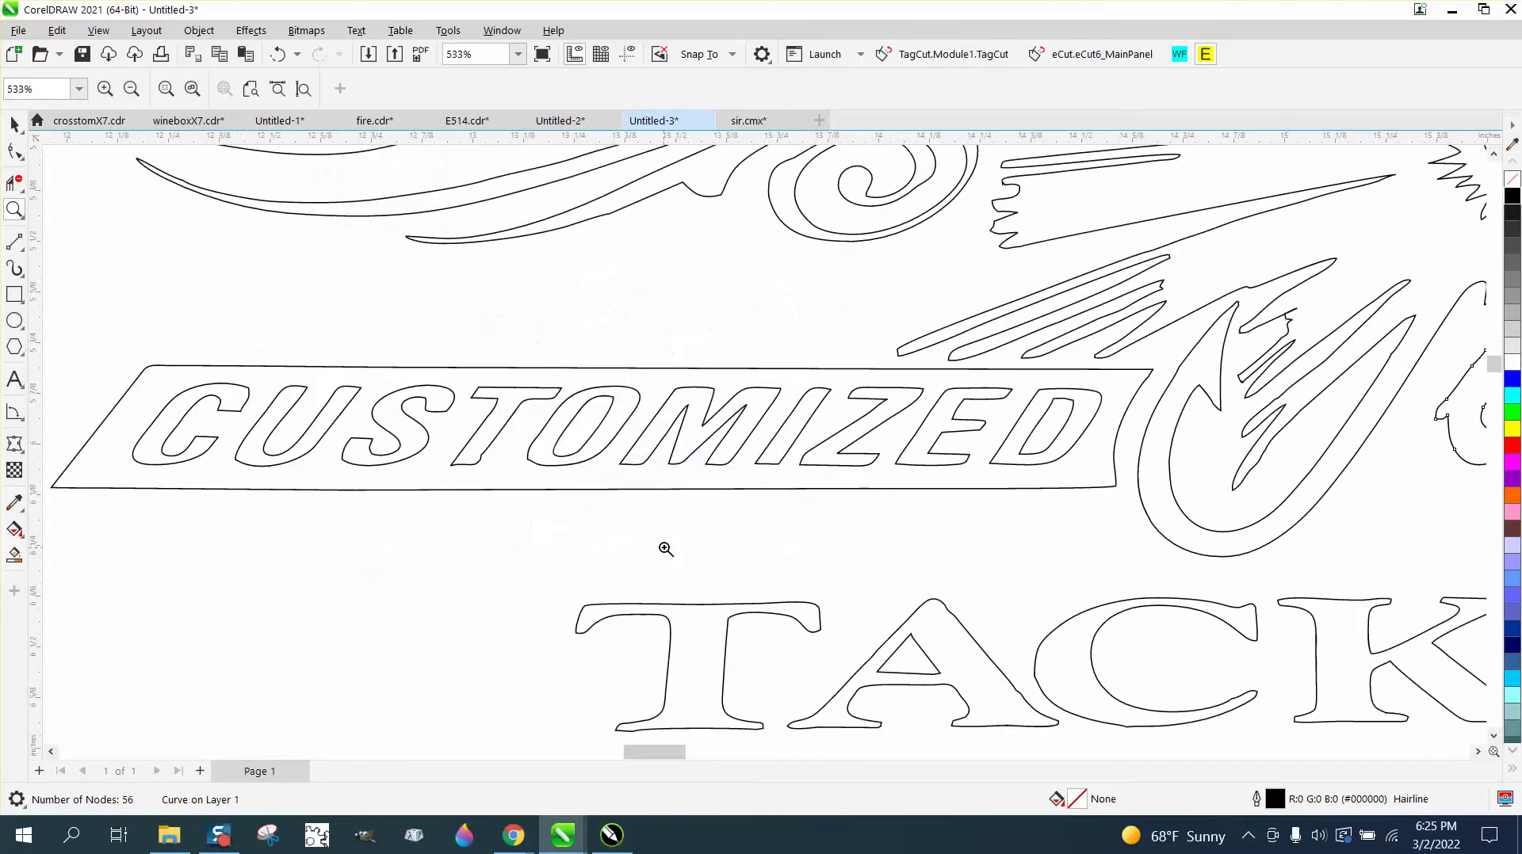
{"action": "scroll", "coordinate": [638, 527], "scroll_direction": "down", "scroll_amount": 1}
{"action": "scroll", "coordinate": [639, 517], "scroll_direction": "down", "scroll_amount": 1}
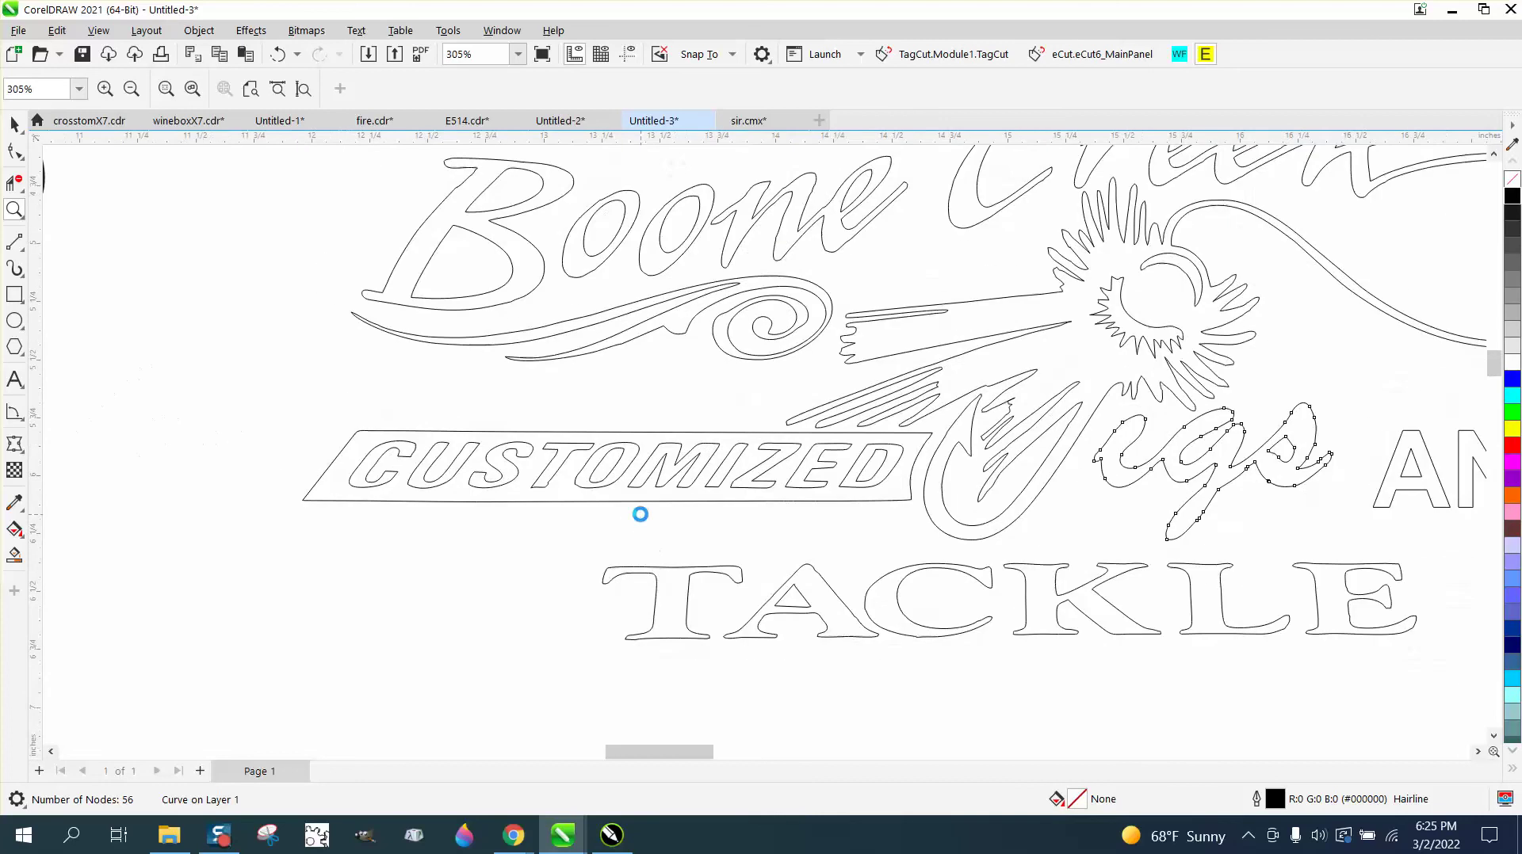
{"action": "scroll", "coordinate": [581, 217], "scroll_direction": "up", "scroll_amount": 5}
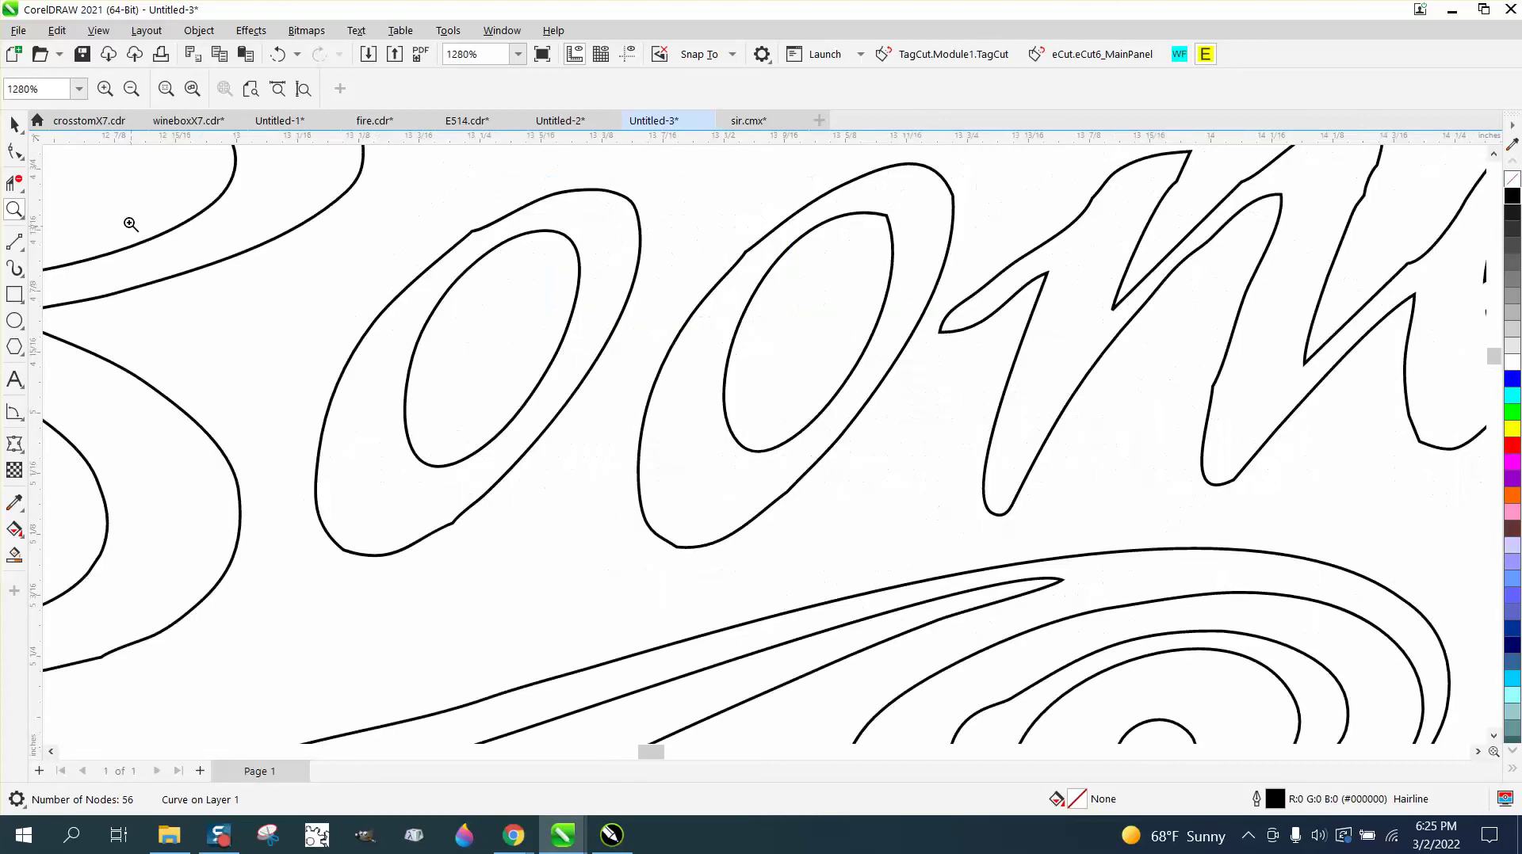
{"action": "left_click", "coordinate": [14, 151]}
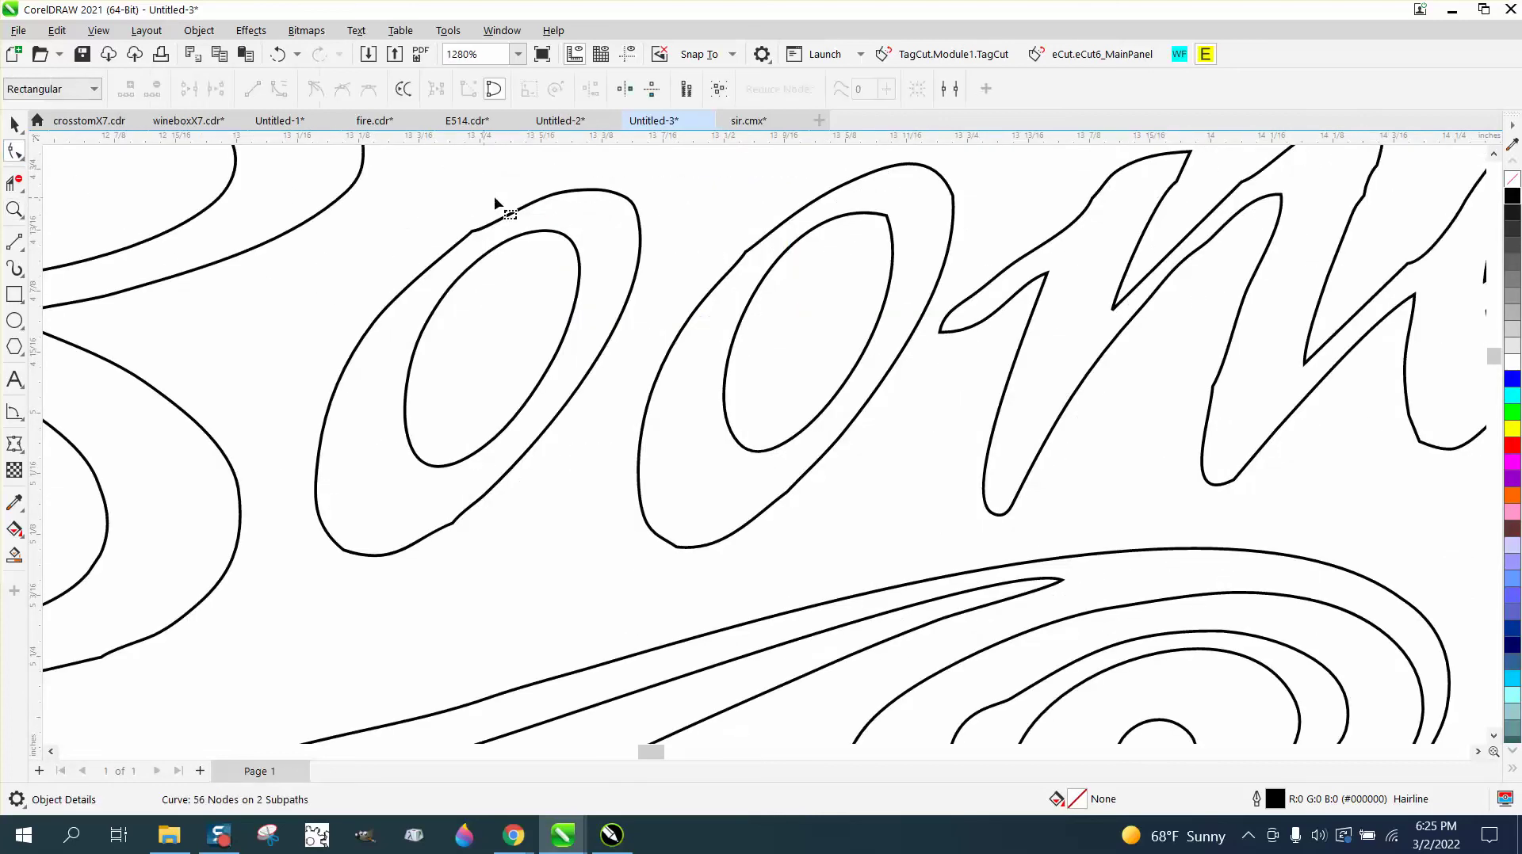
{"action": "left_click", "coordinate": [473, 236]}
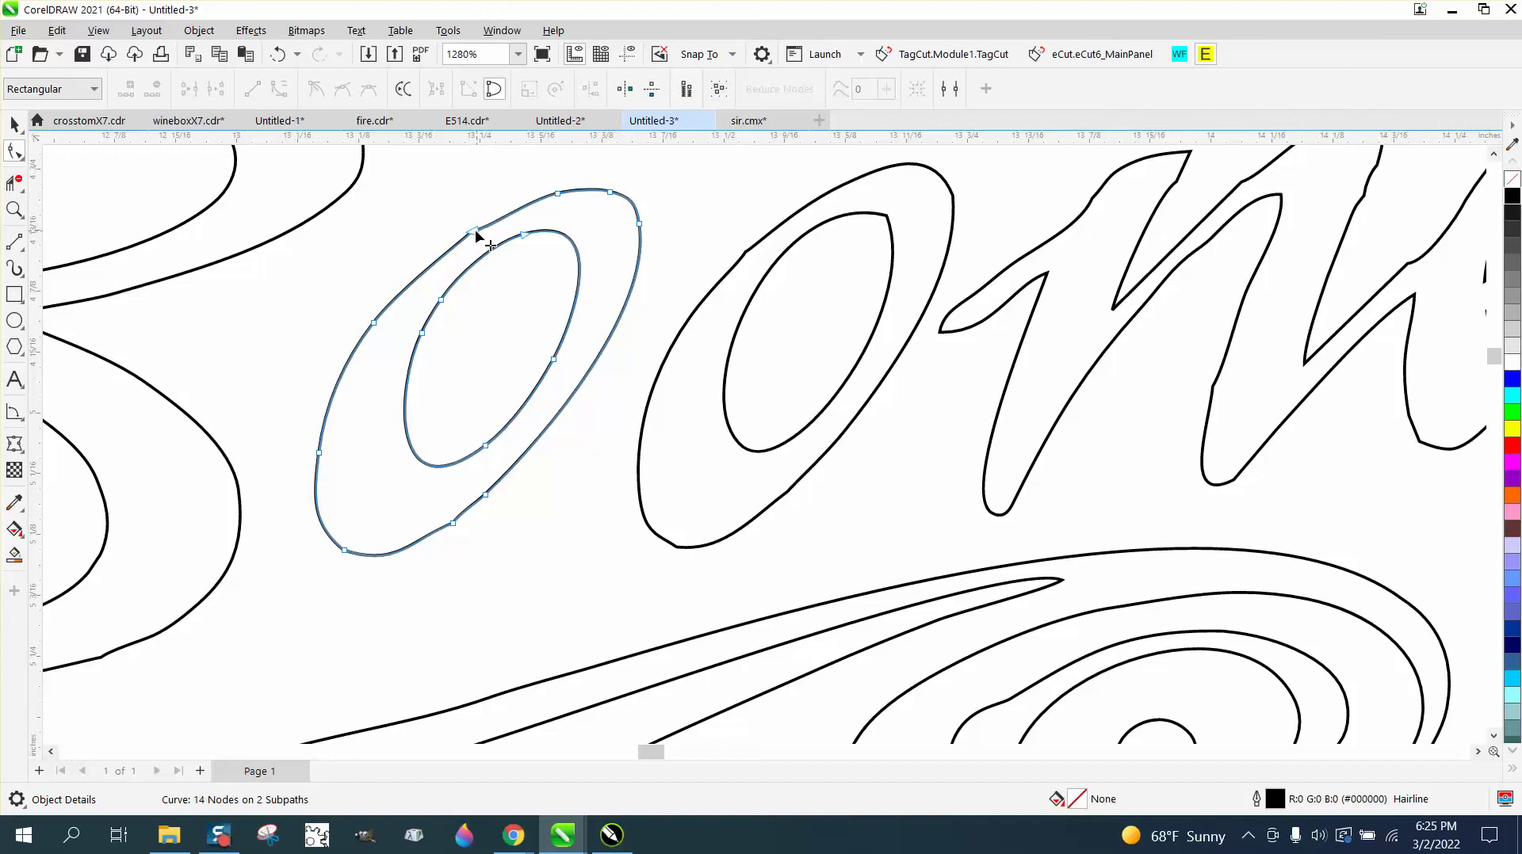
{"action": "left_click", "coordinate": [474, 232]}
{"action": "key", "text": "Delete"}
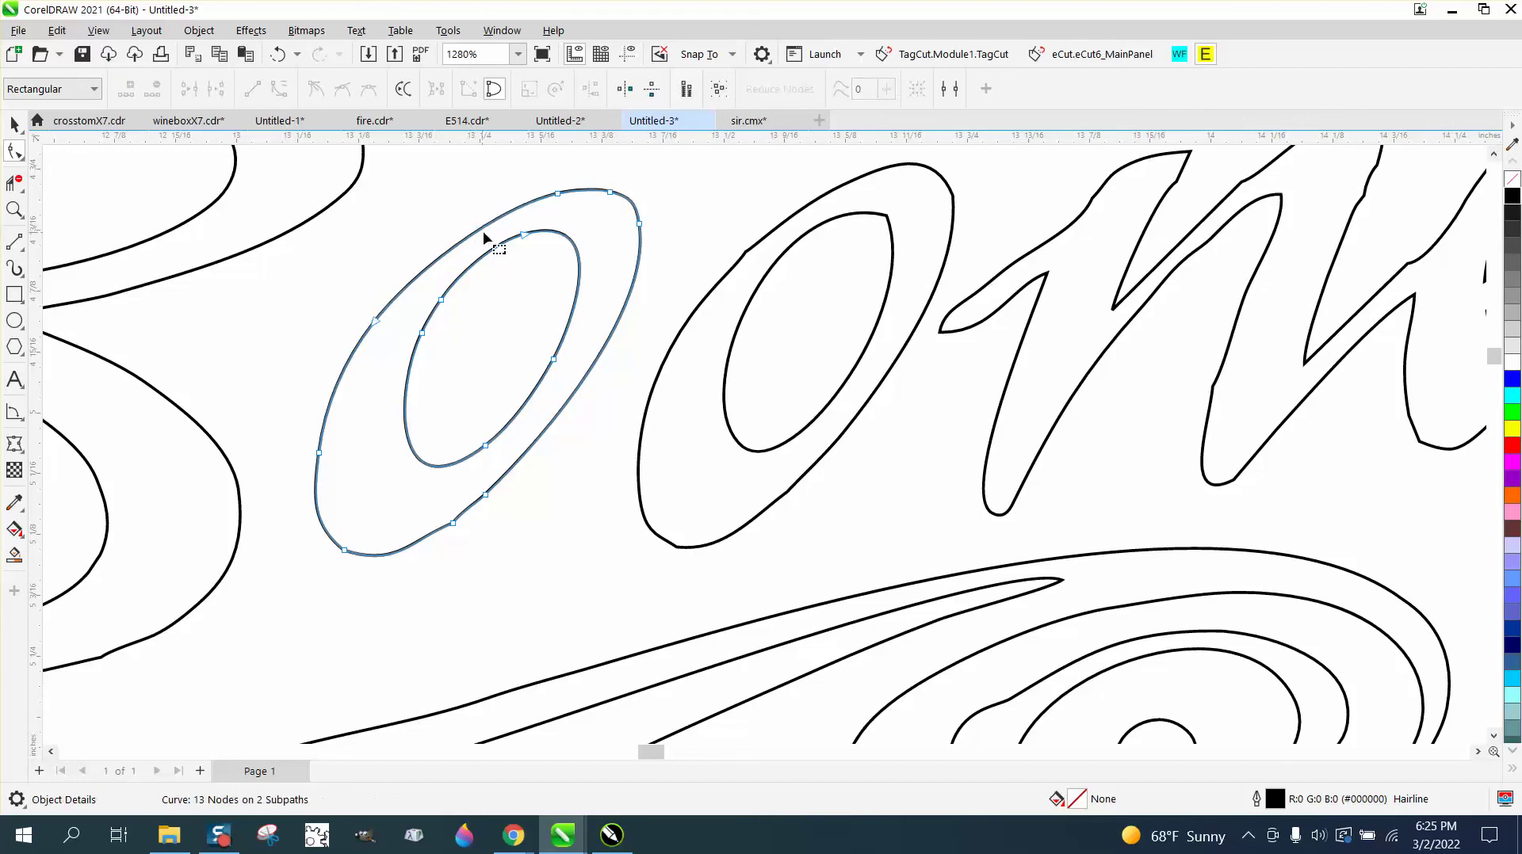
{"action": "left_click", "coordinate": [558, 194]}
{"action": "left_click_drag", "start_coordinate": [497, 210], "coordinate": [470, 209]}
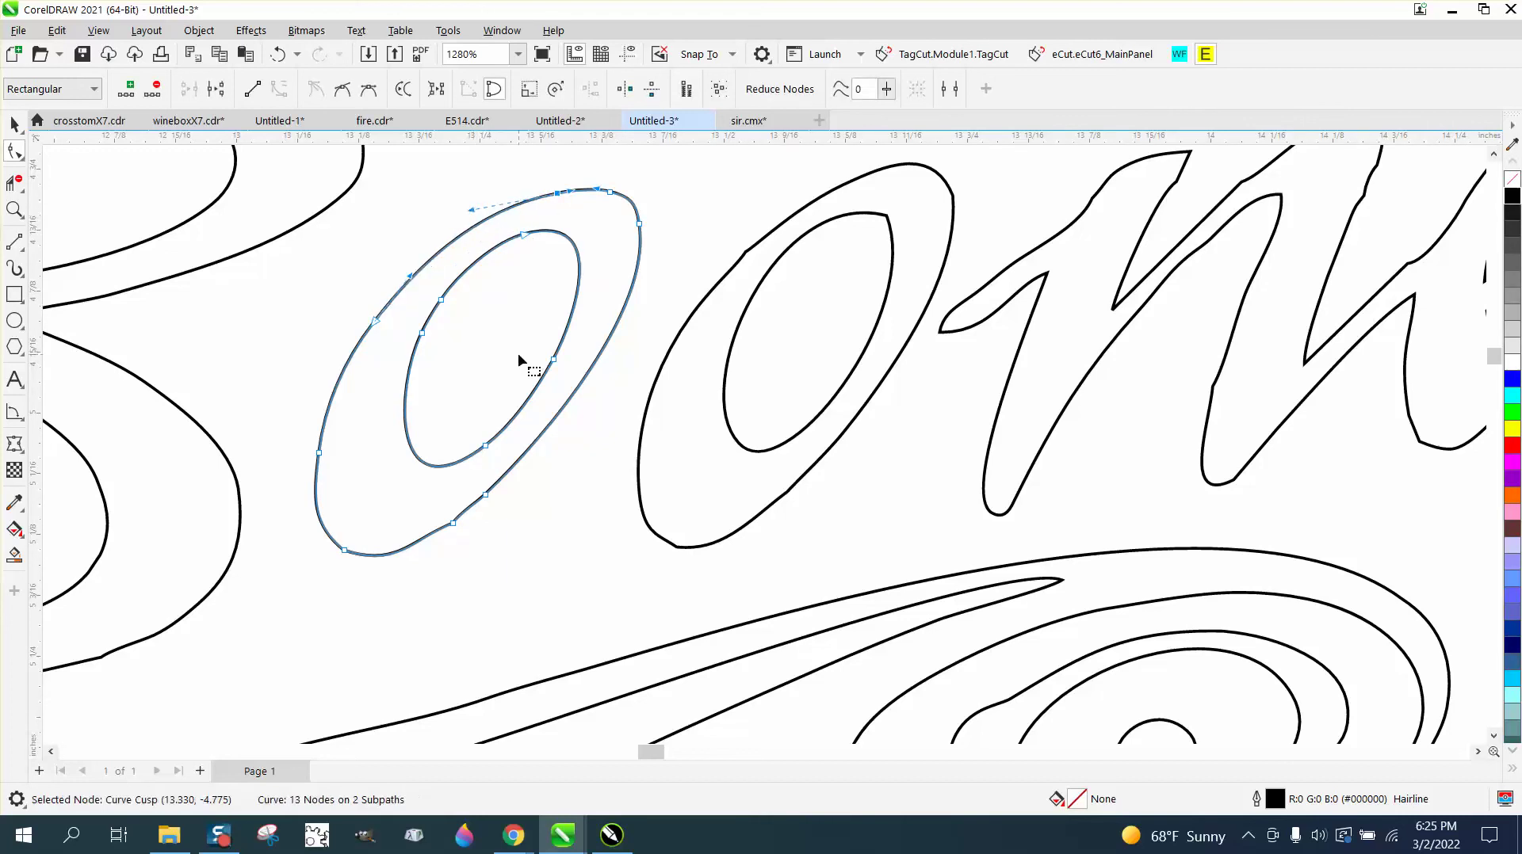
Step: Delete three surplus nodes from the second o and smooth its bottom curve
{"action": "left_click", "coordinate": [745, 252]}
{"action": "double_click", "coordinate": [747, 251]}
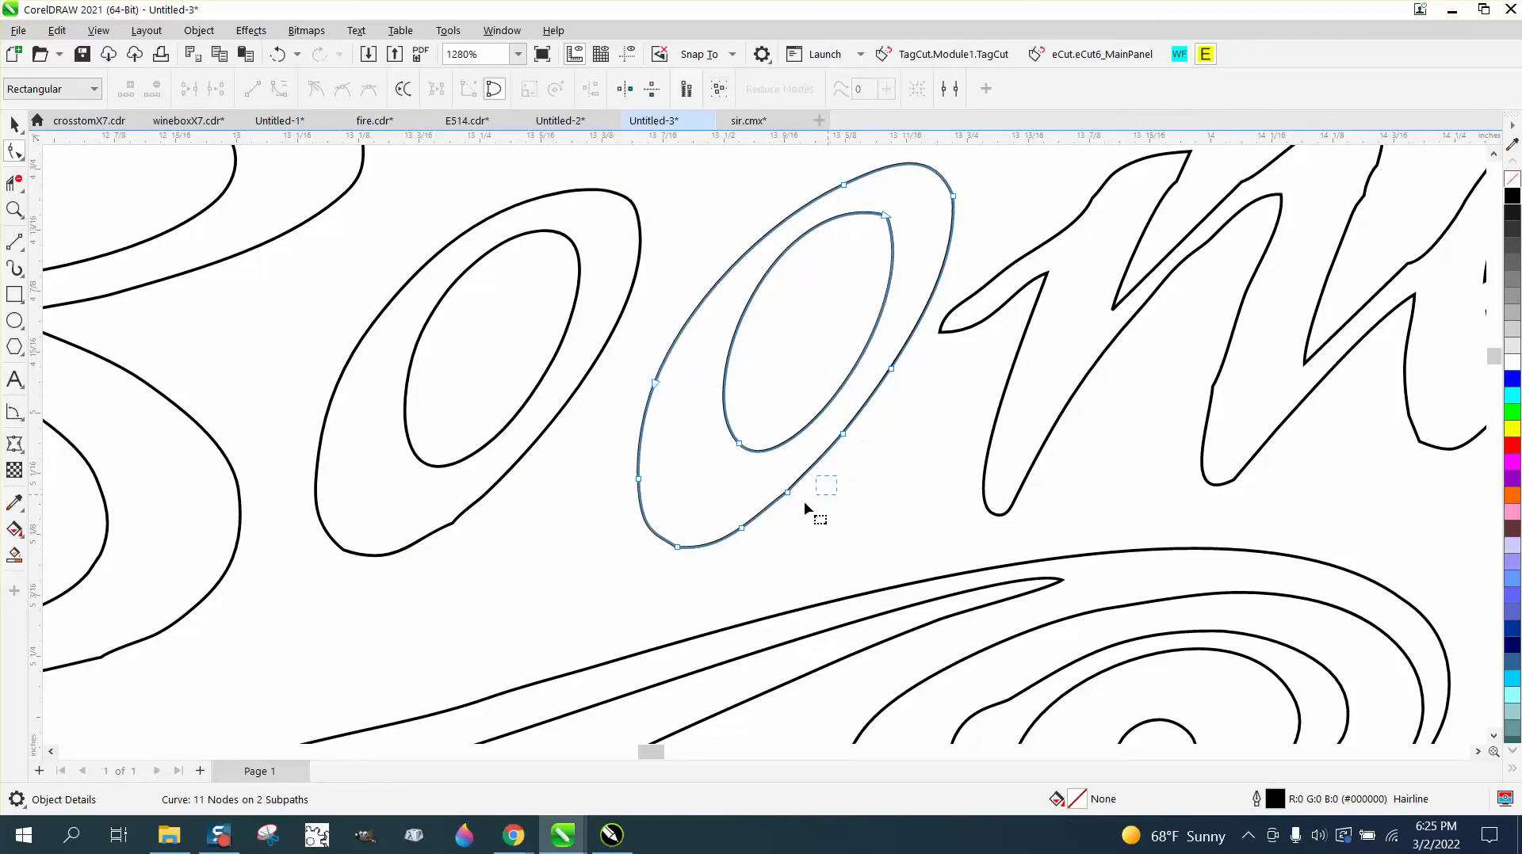
{"action": "left_click_drag", "start_coordinate": [730, 554], "coordinate": [733, 559]}
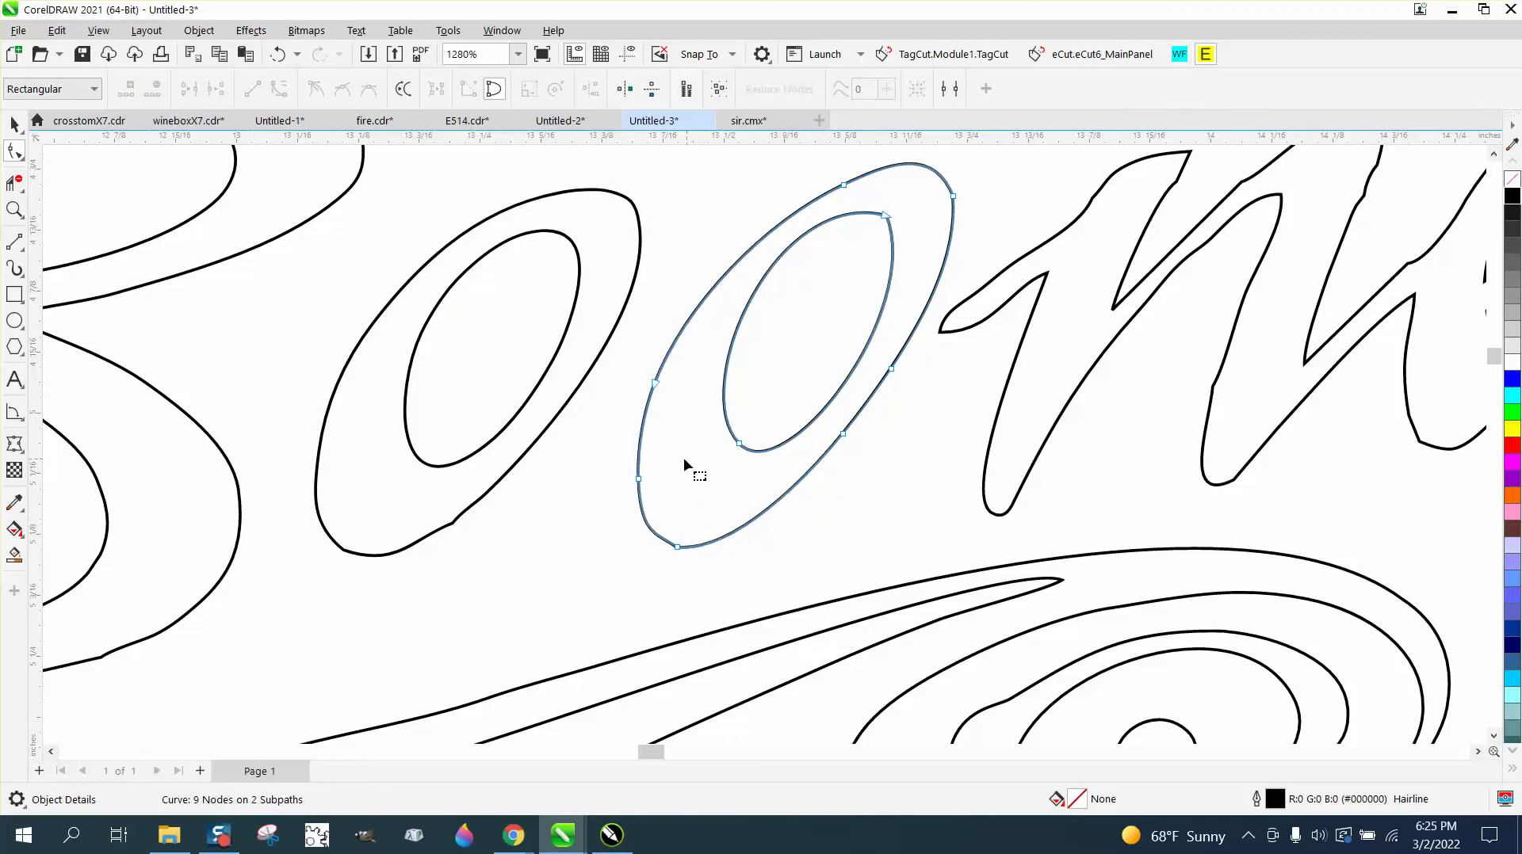
{"action": "key", "text": "Delete"}
{"action": "left_click", "coordinate": [677, 546]}
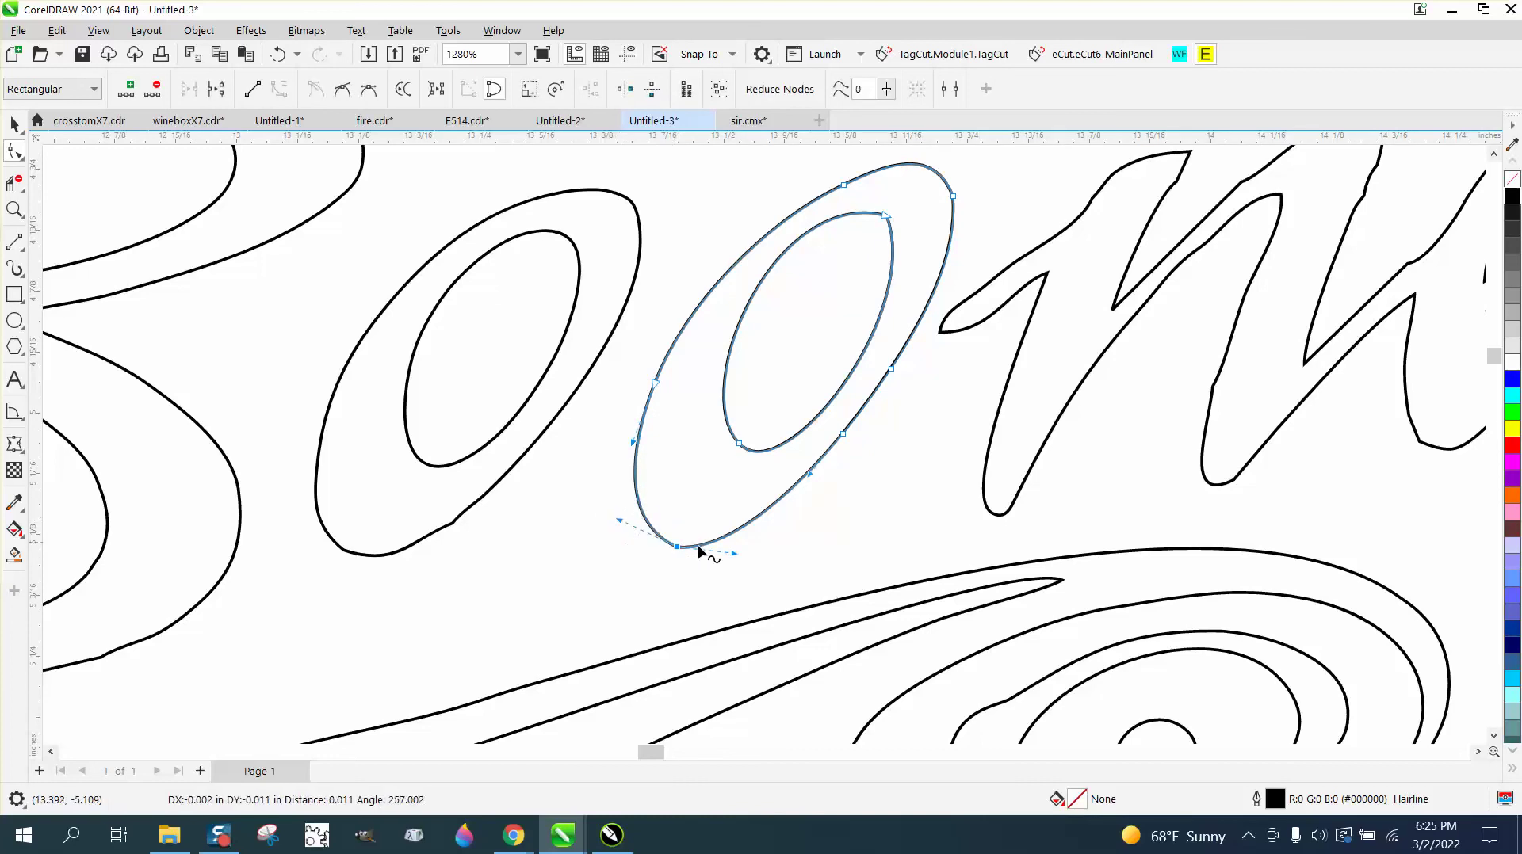
{"action": "left_click_drag", "start_coordinate": [736, 553], "coordinate": [736, 566]}
Step: Delete the rough first o of Boone
{"action": "scroll", "coordinate": [630, 501], "scroll_direction": "down", "scroll_amount": 2}
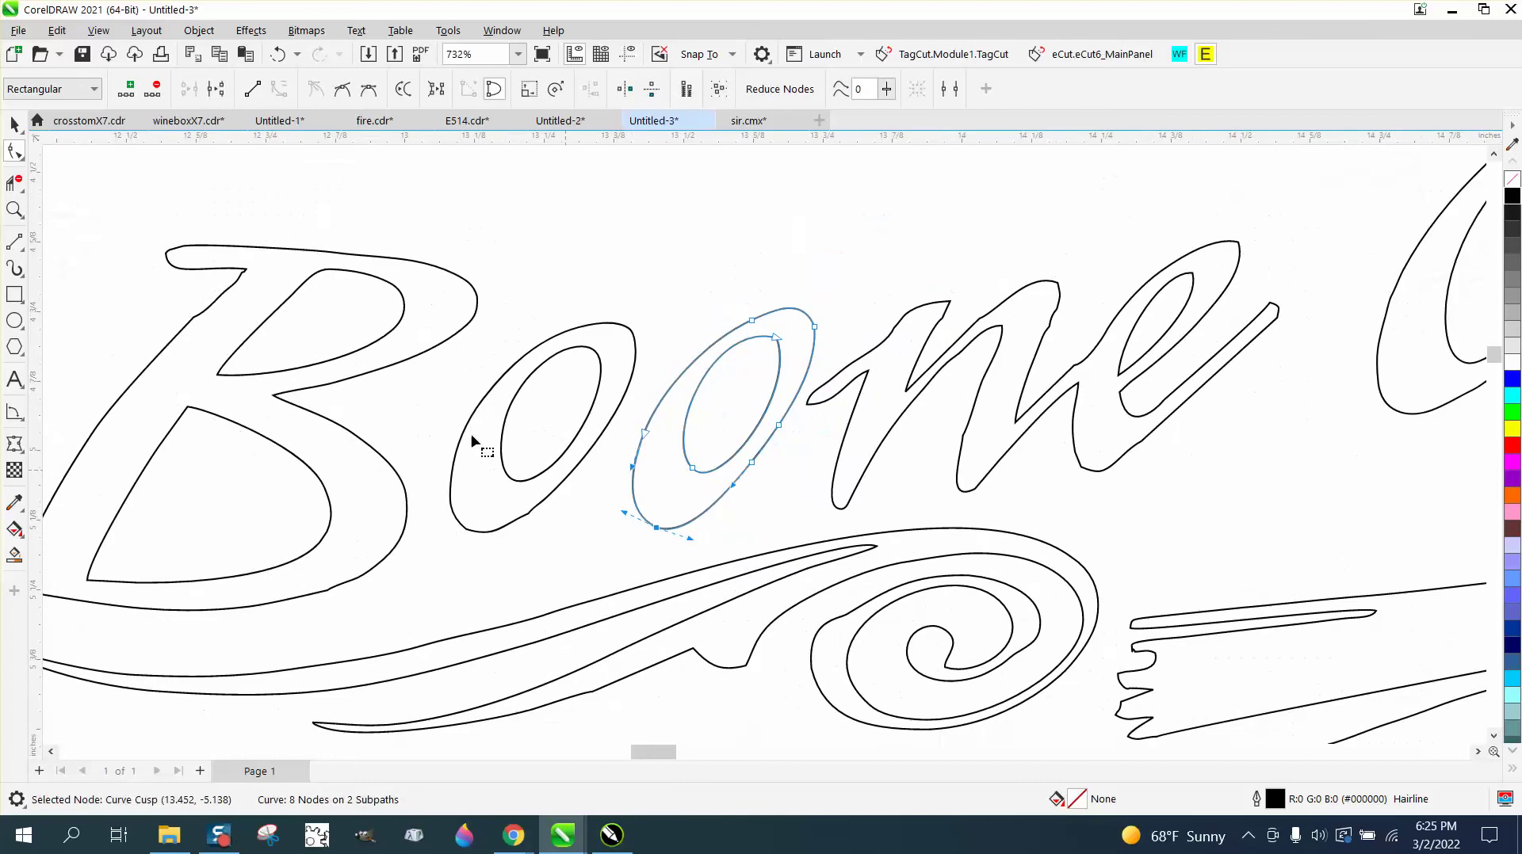
{"action": "left_click", "coordinate": [14, 125]}
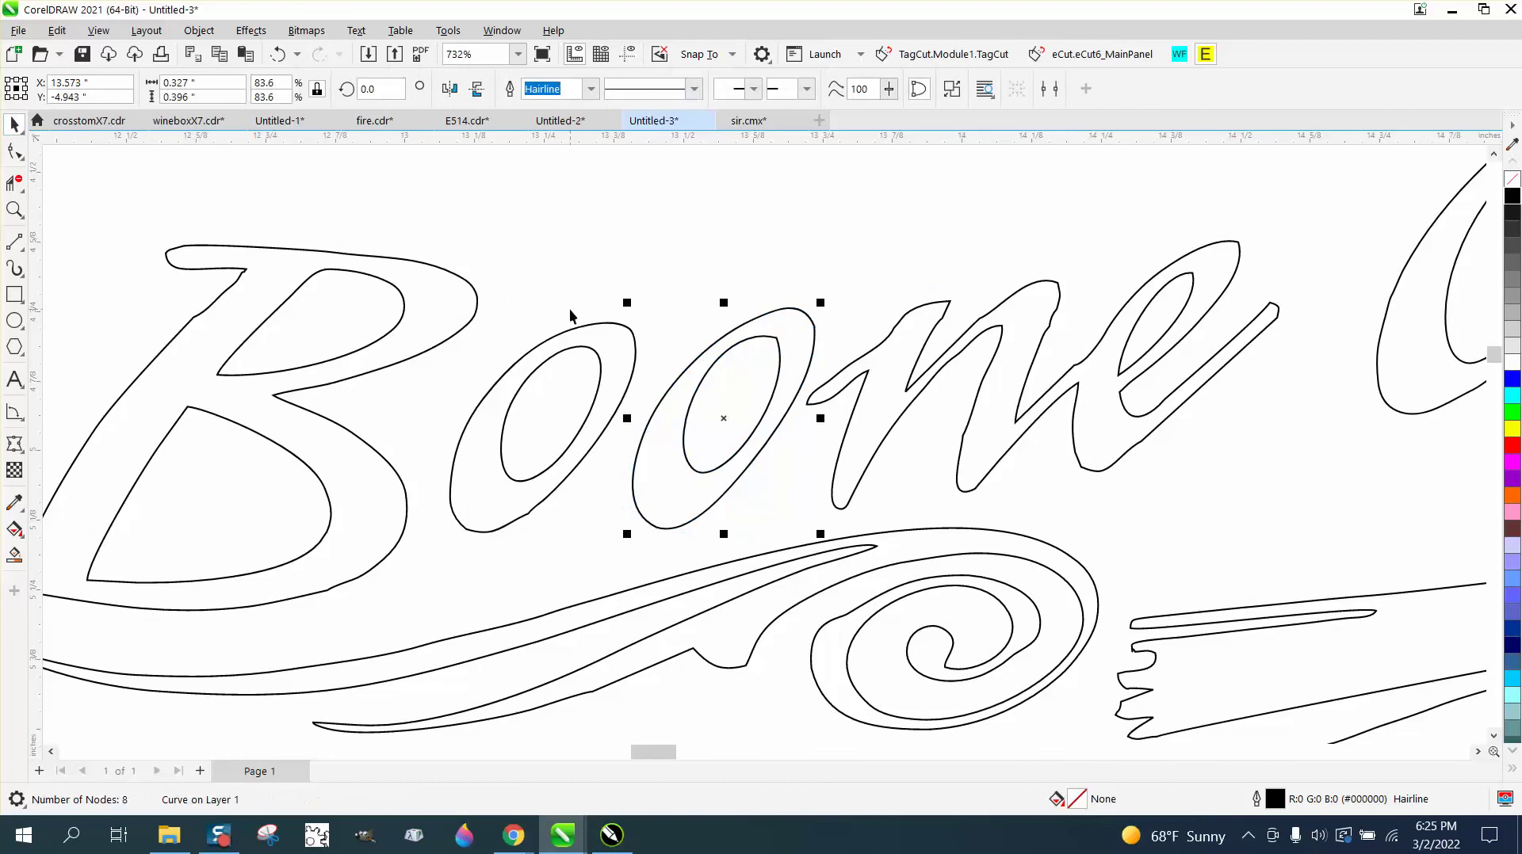
{"action": "left_click", "coordinate": [598, 354]}
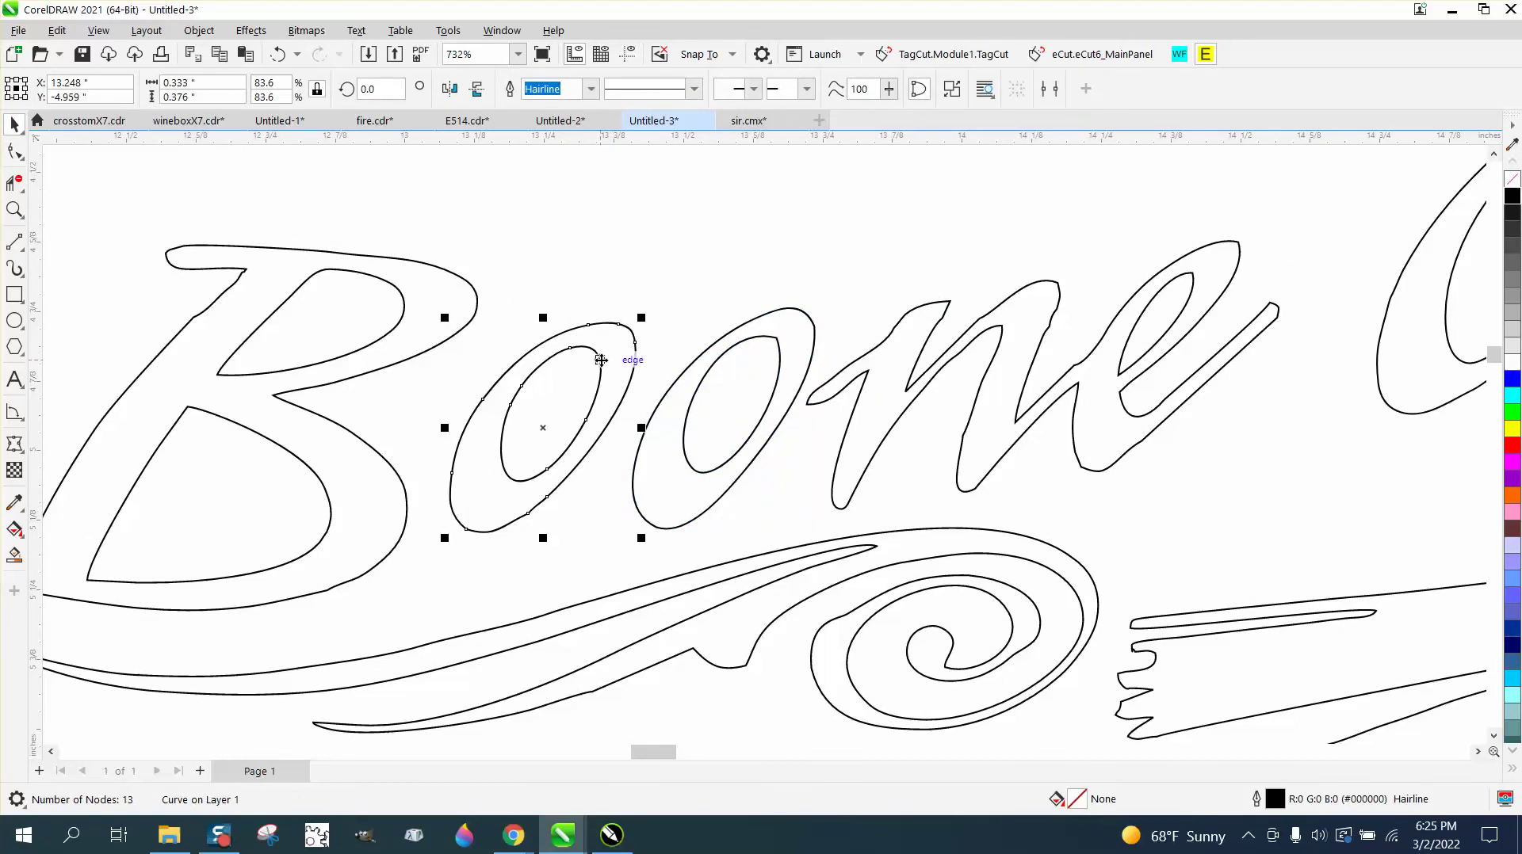
{"action": "key", "text": "Delete"}
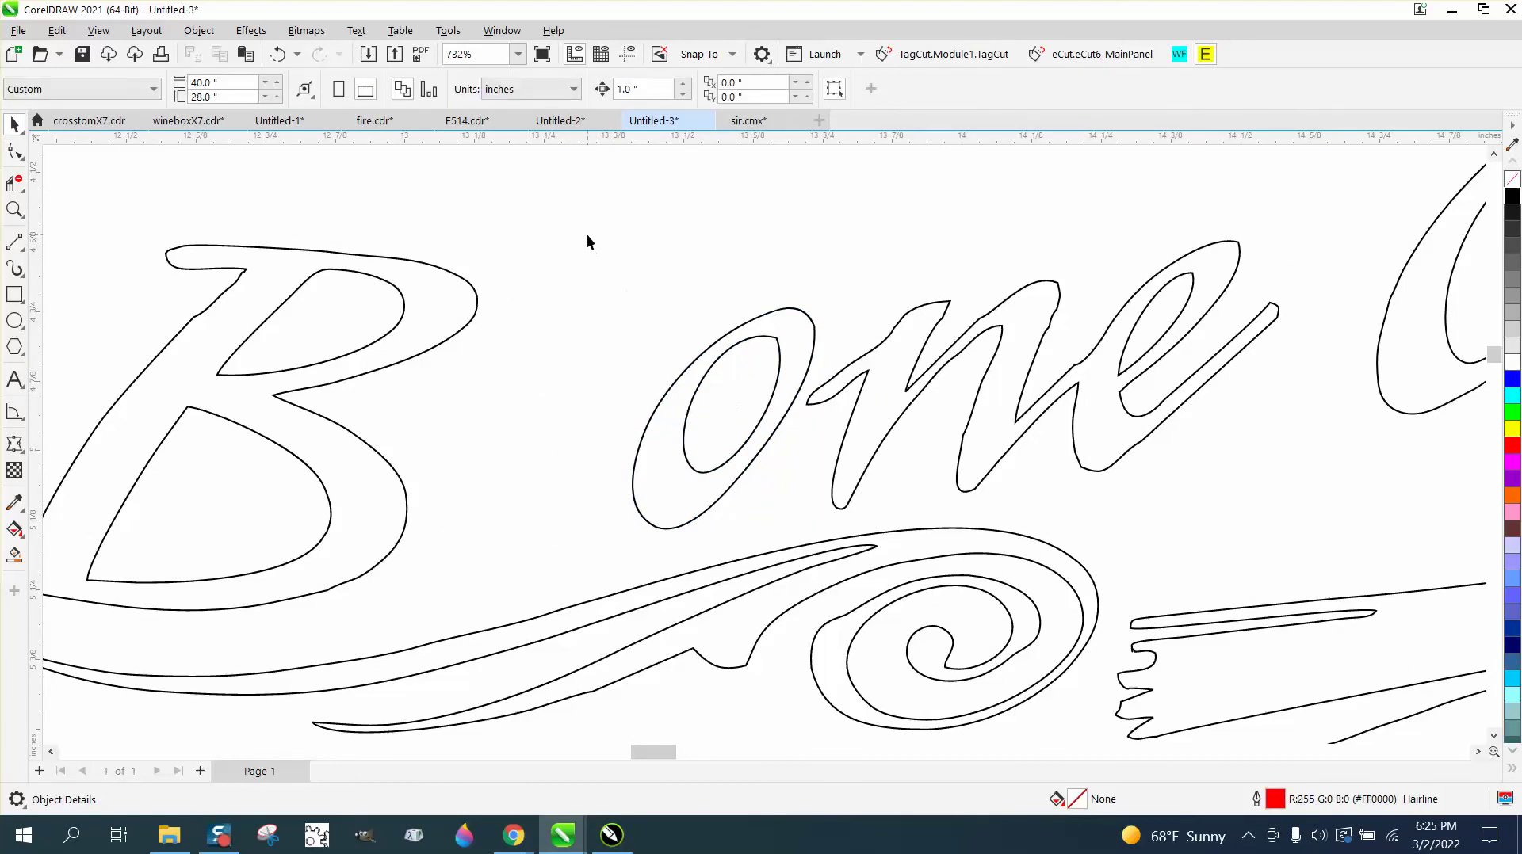
Step: Reshape the inner oval of the second o, undoing a node deletion that broke it
{"action": "left_click", "coordinate": [14, 151]}
{"action": "left_click", "coordinate": [776, 336]}
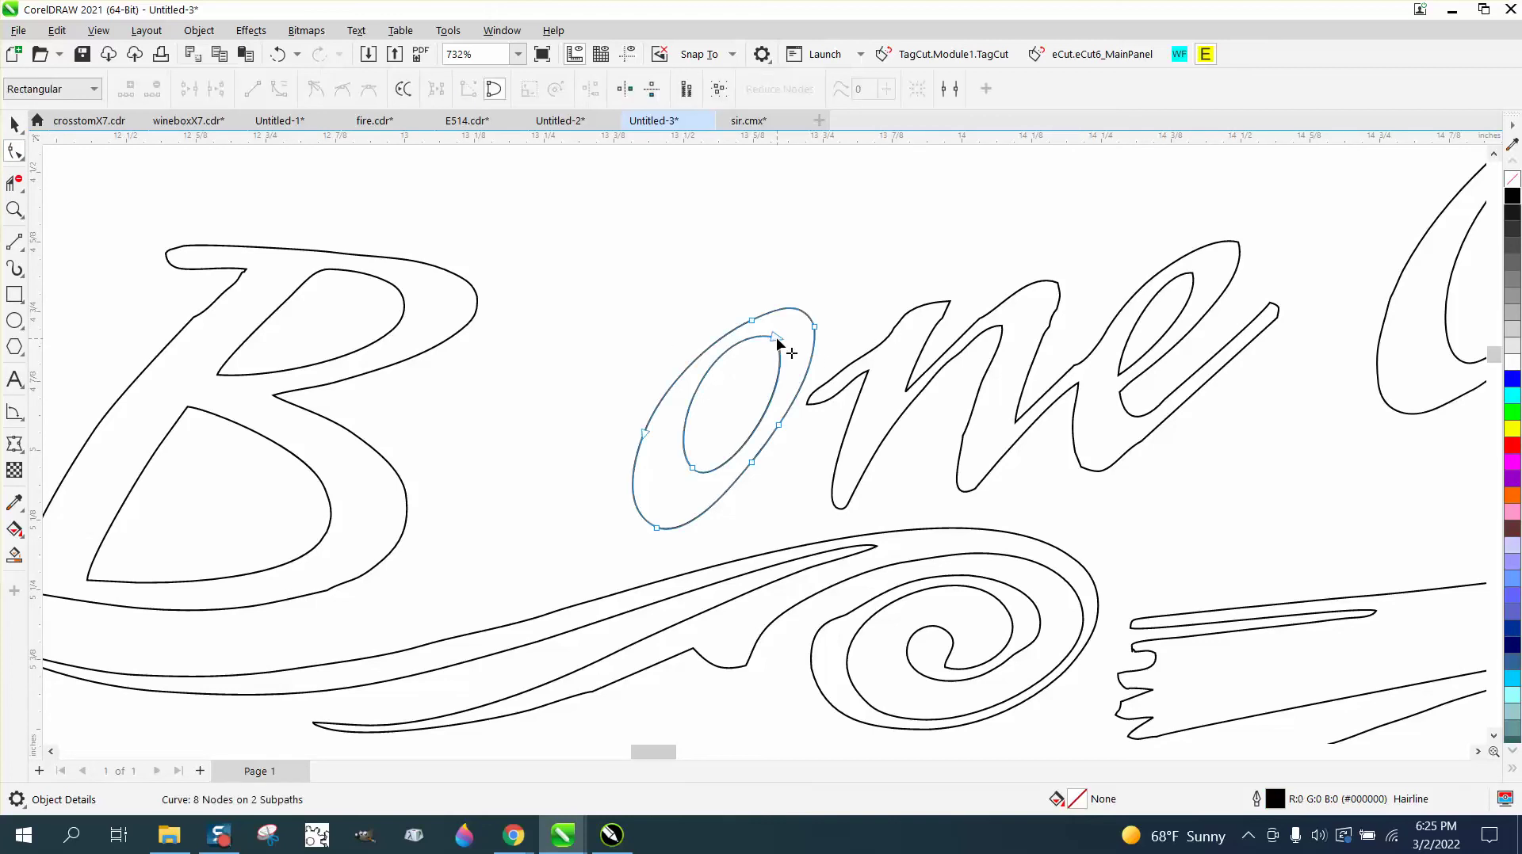
{"action": "key", "text": "Delete"}
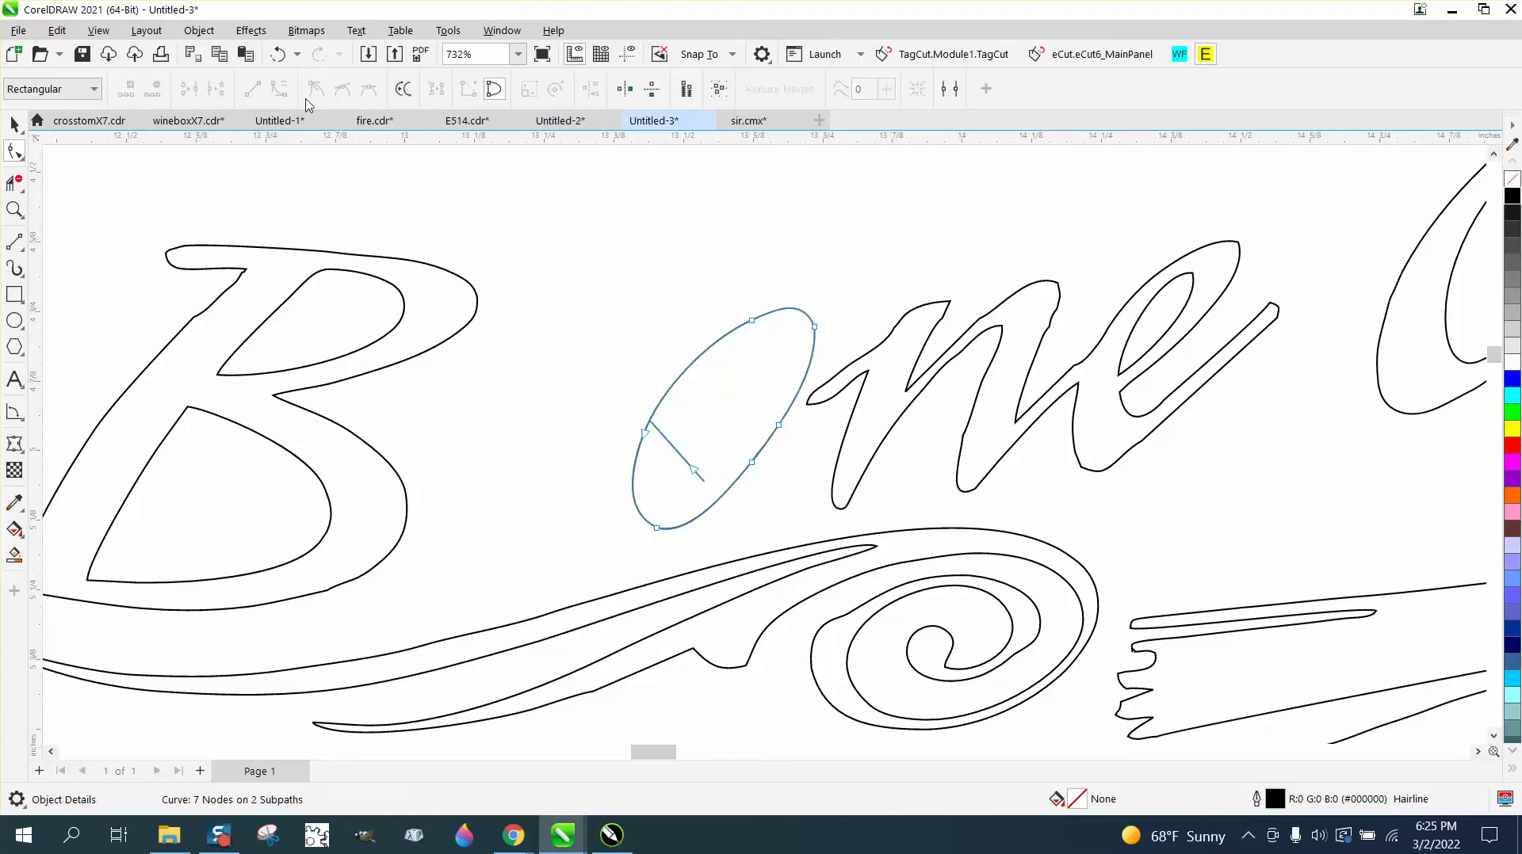
{"action": "left_click", "coordinate": [290, 58]}
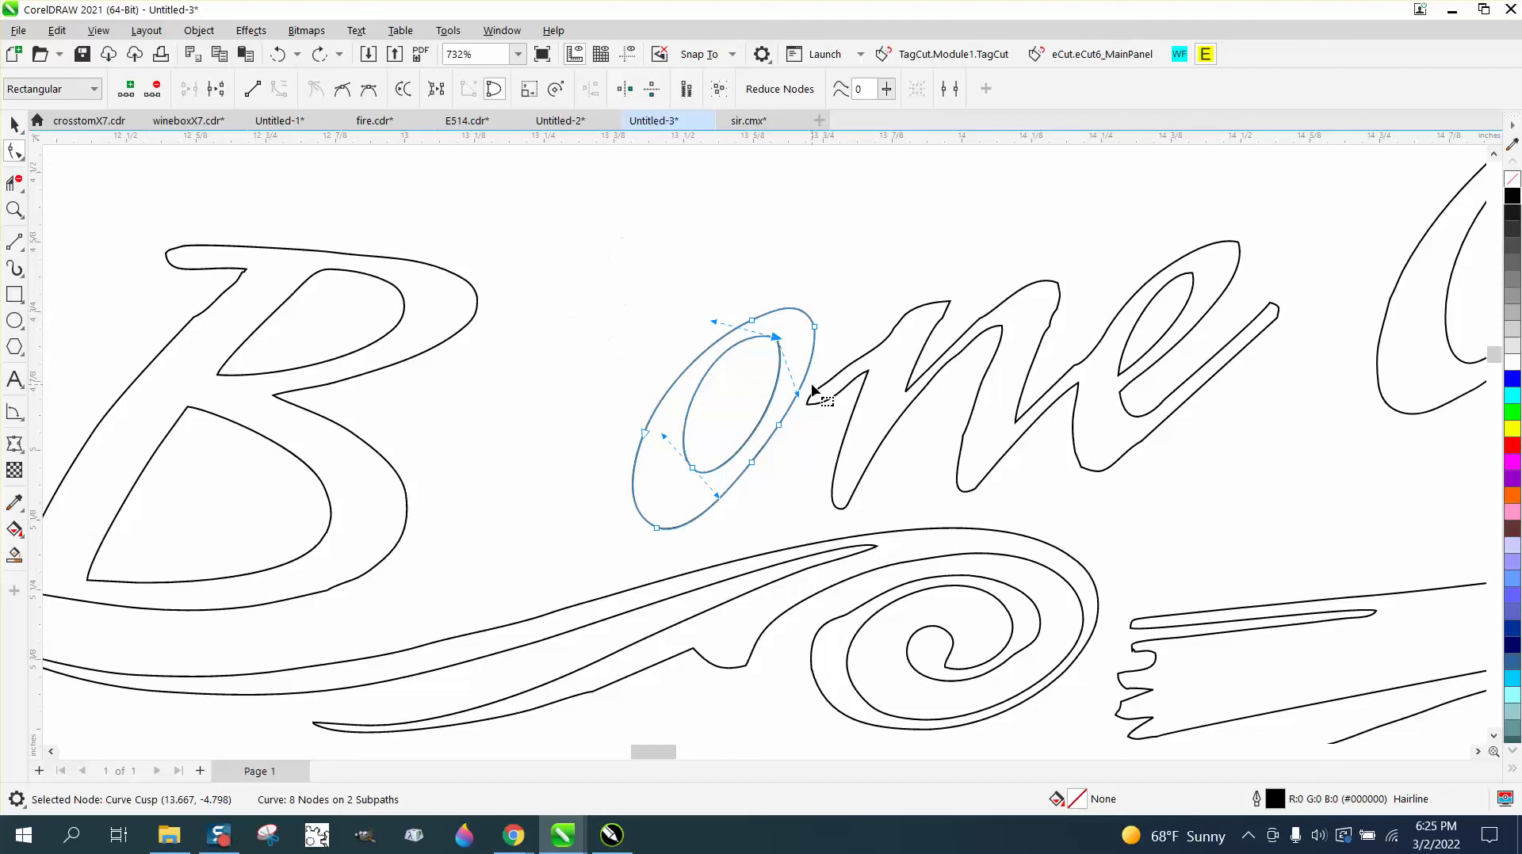
{"action": "left_click_drag", "start_coordinate": [797, 394], "coordinate": [832, 369]}
{"action": "left_click", "coordinate": [631, 308]}
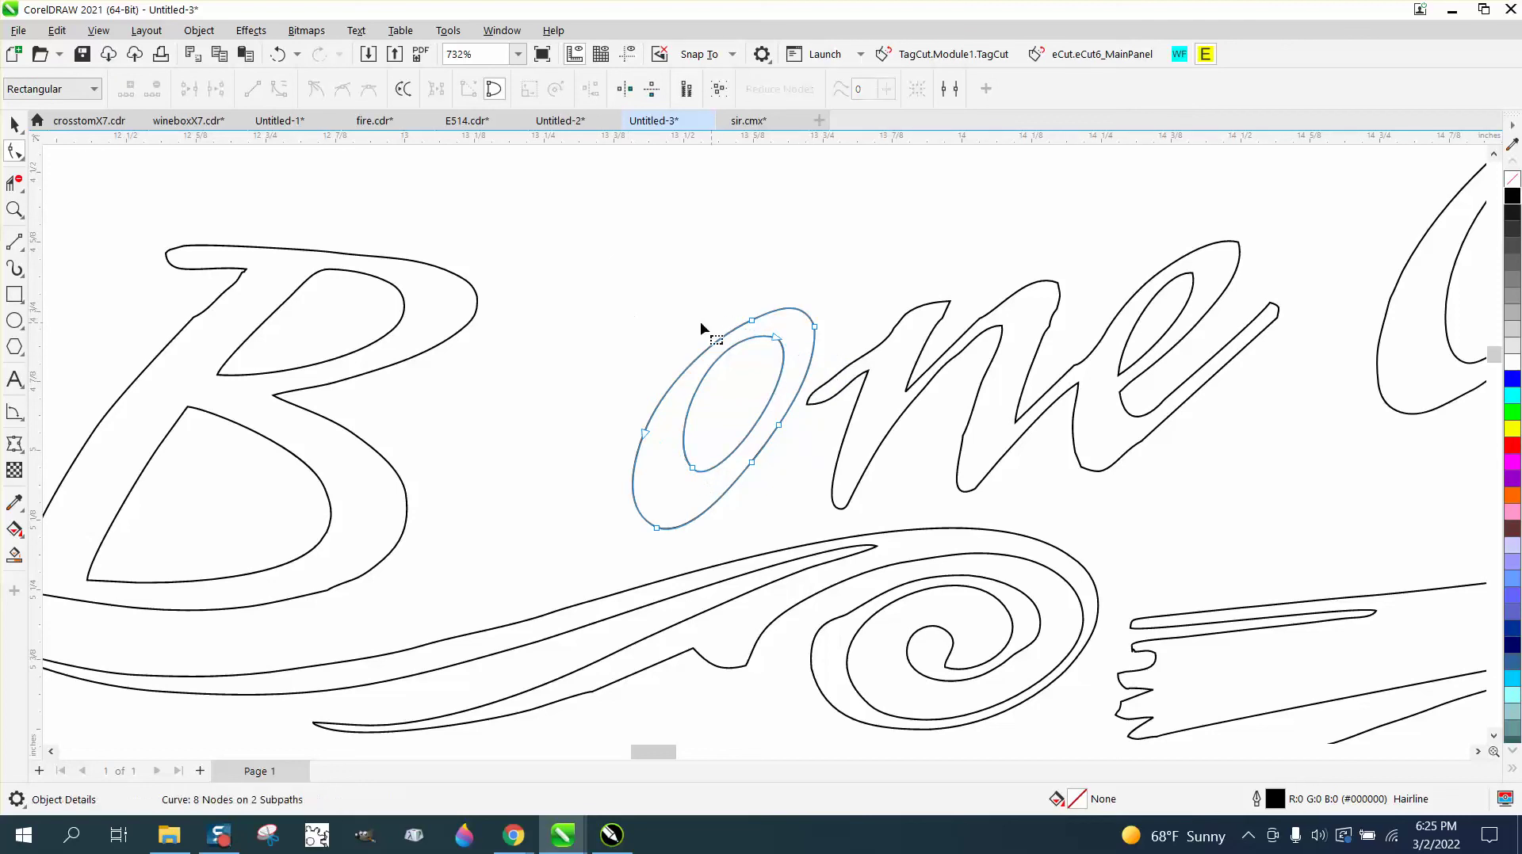
Step: Place a copy of the cleaned o left in the first o's position
{"action": "scroll", "coordinate": [700, 321], "scroll_direction": "down", "scroll_amount": 1}
{"action": "key", "text": "space"}
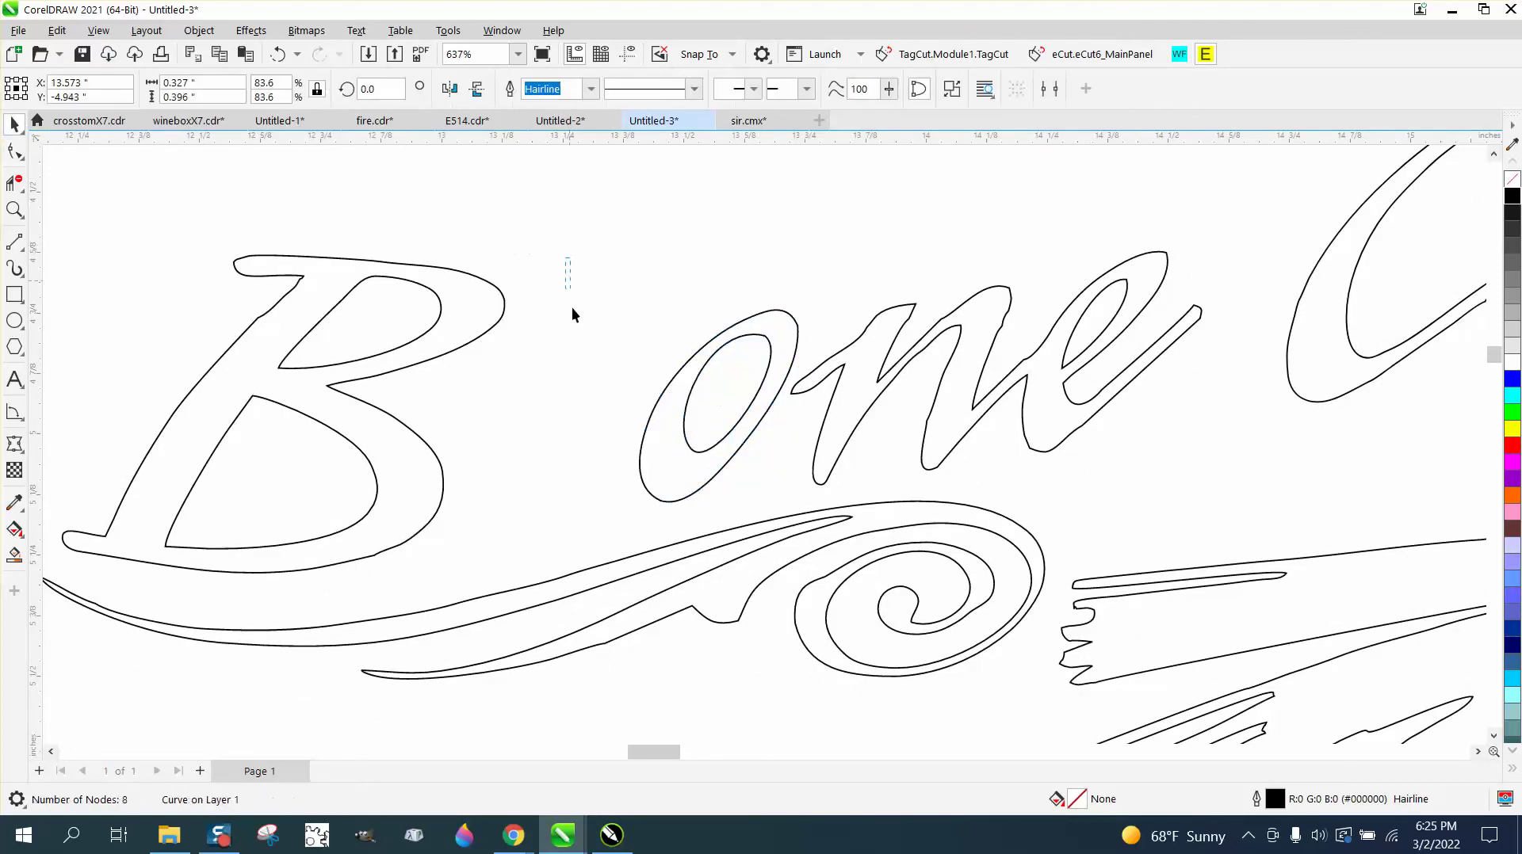
{"action": "left_click_drag", "start_coordinate": [886, 516], "coordinate": [888, 513]}
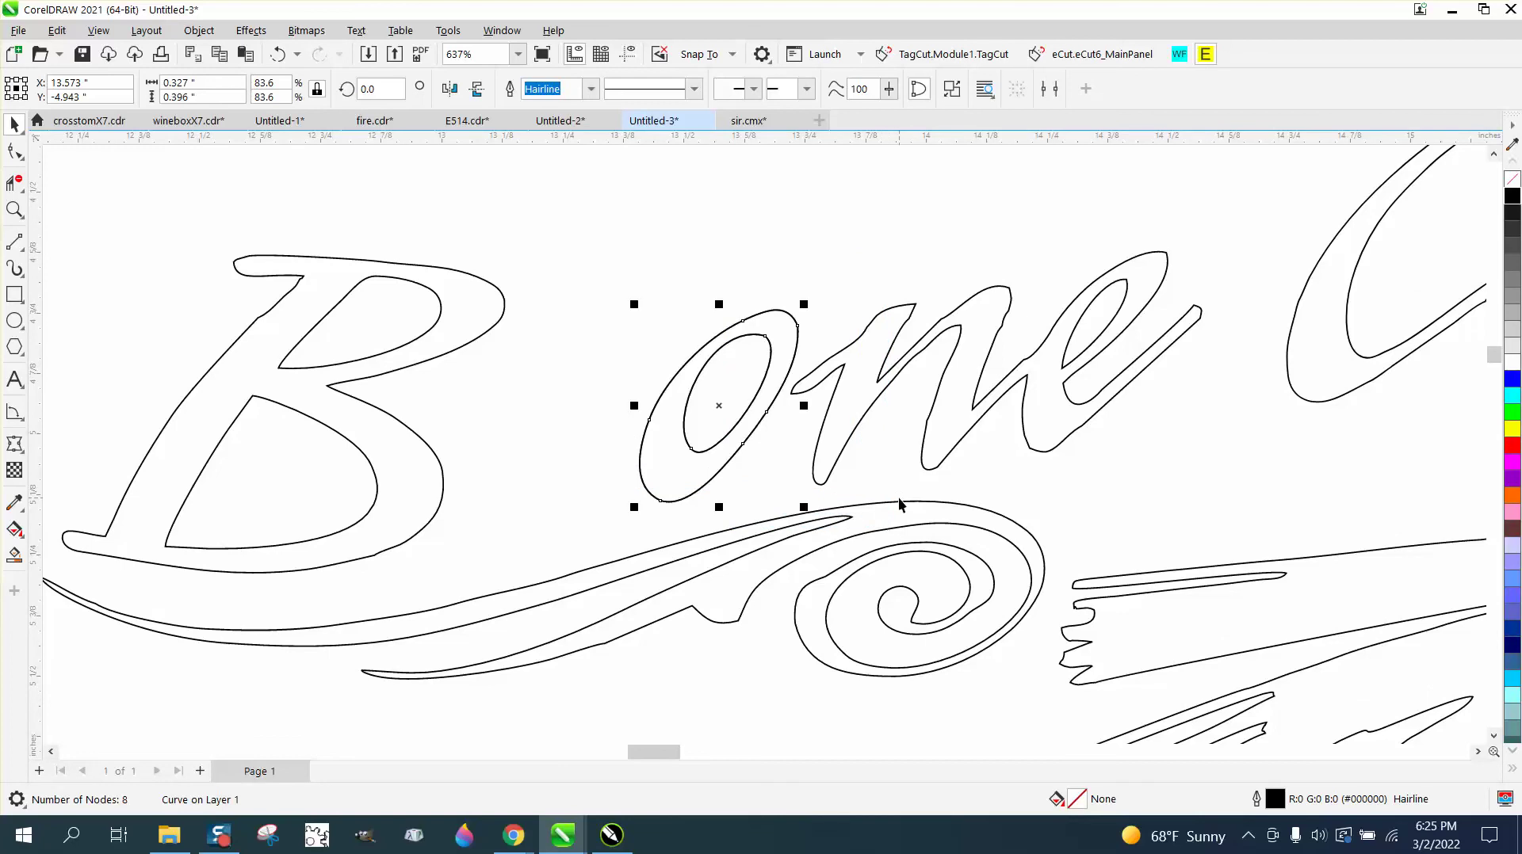
{"action": "left_click_drag", "start_coordinate": [721, 406], "coordinate": [578, 409]}
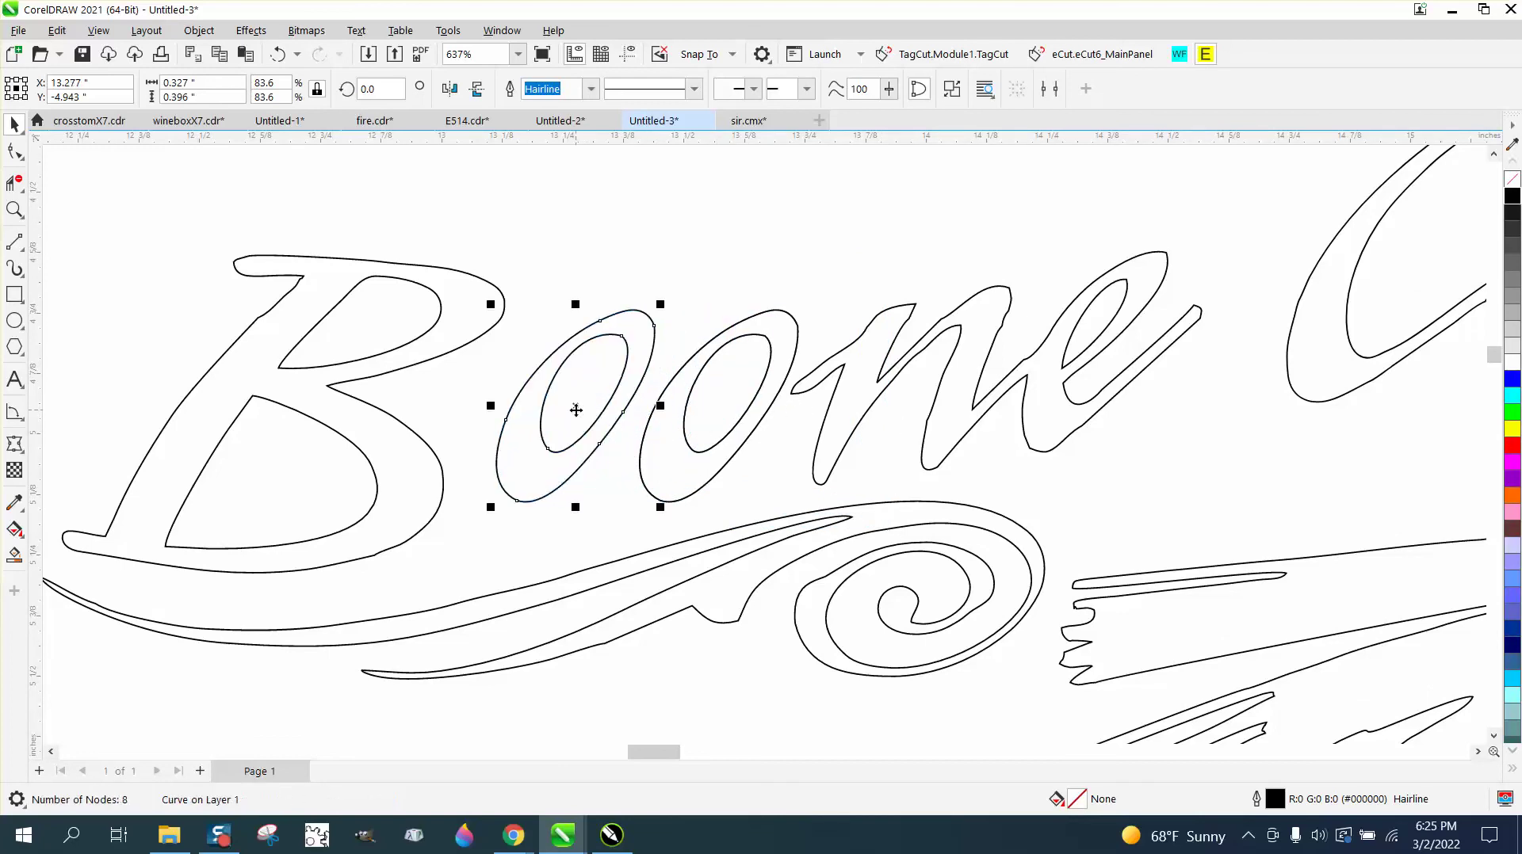
Step: Check the o outline by turning it yellow, then set it back to black
{"action": "scroll", "coordinate": [701, 358], "scroll_direction": "down", "scroll_amount": 1}
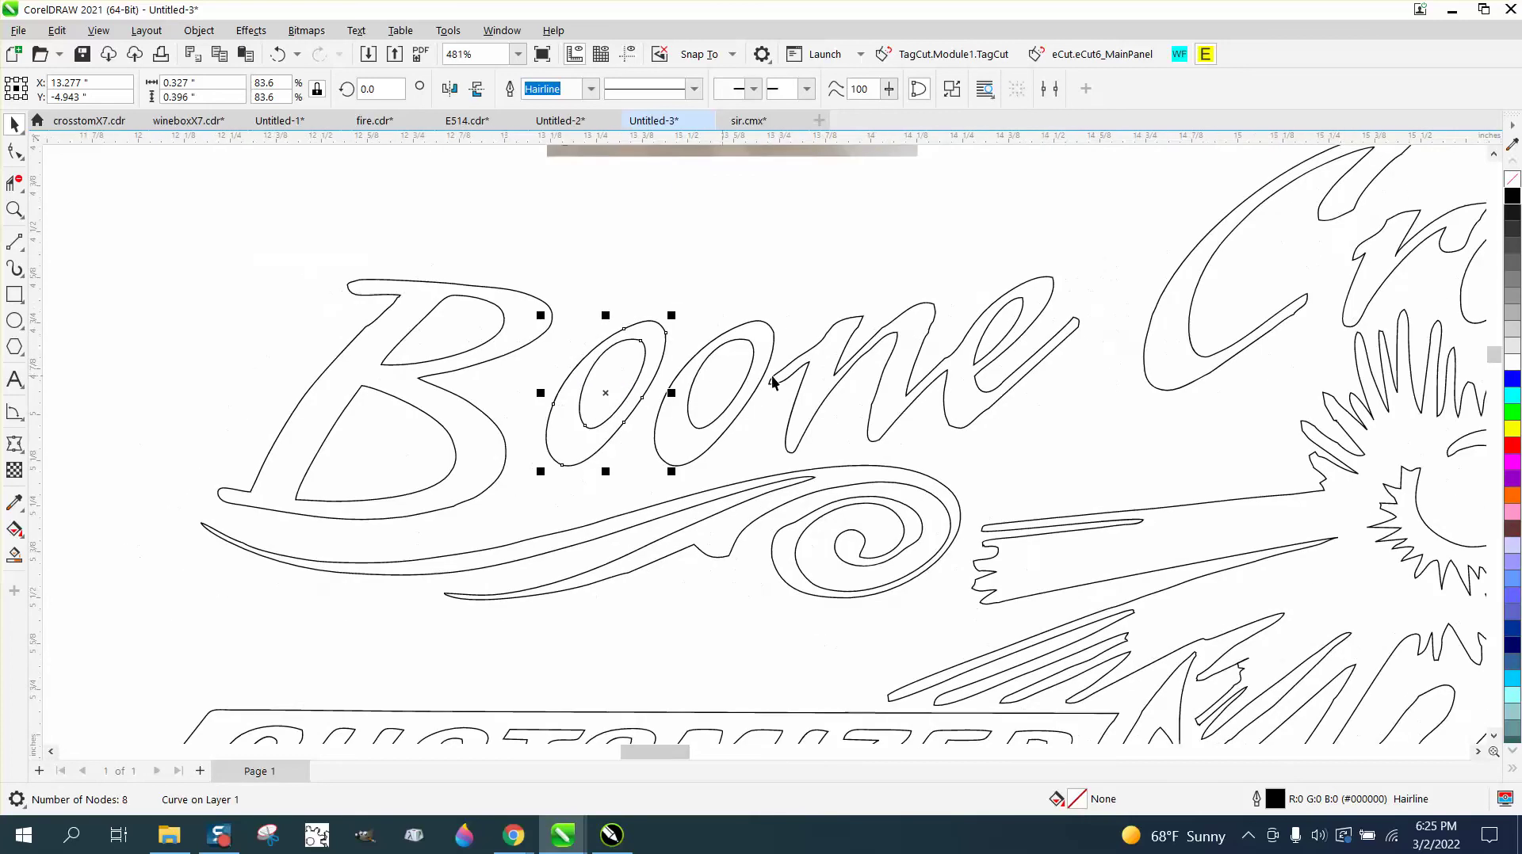
{"action": "right_click", "coordinate": [1515, 432]}
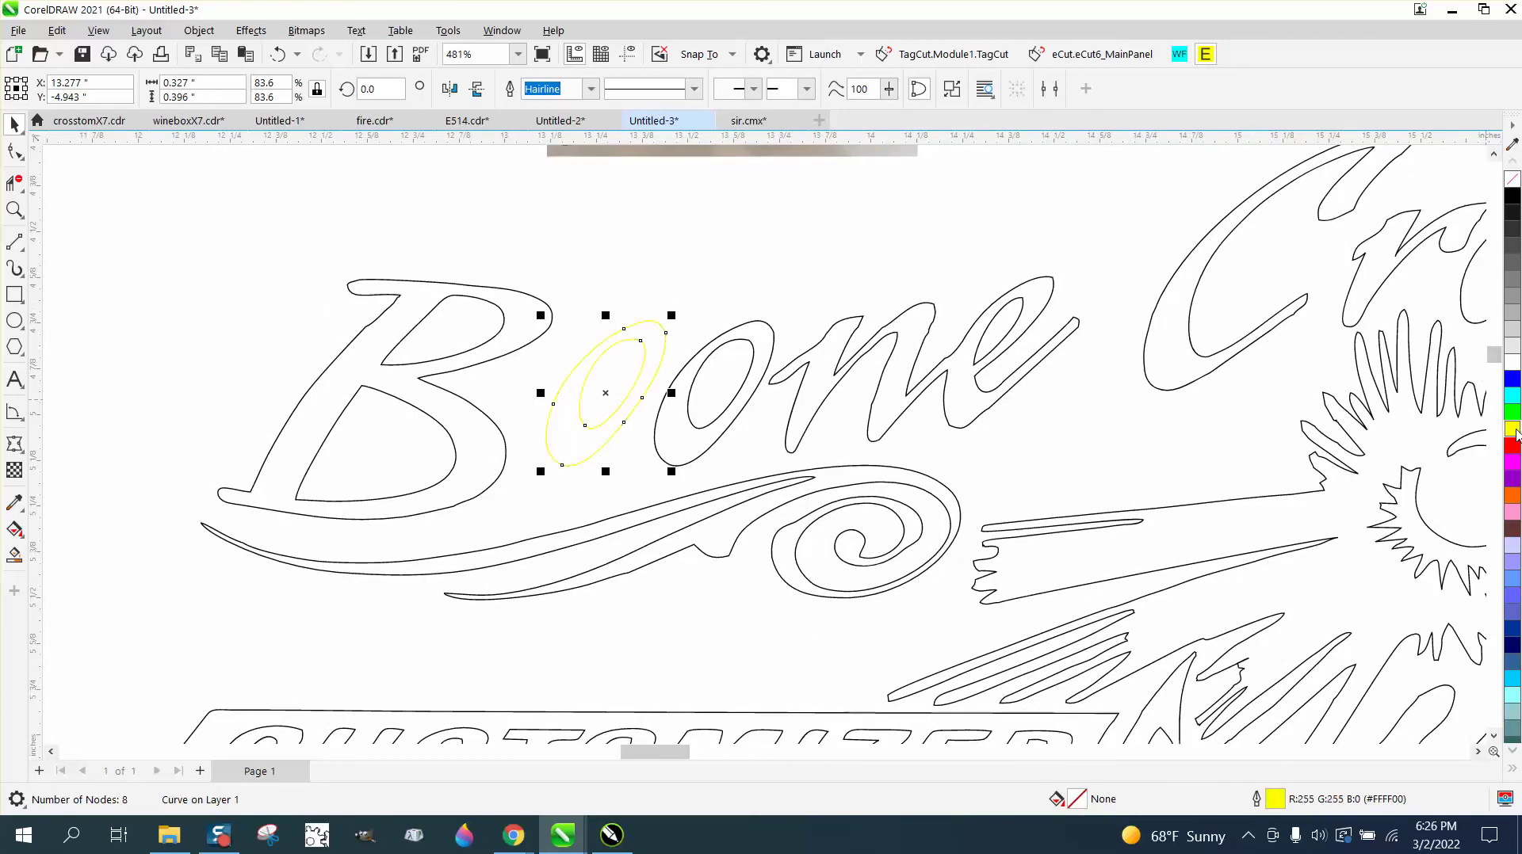
{"action": "right_click", "coordinate": [1513, 198]}
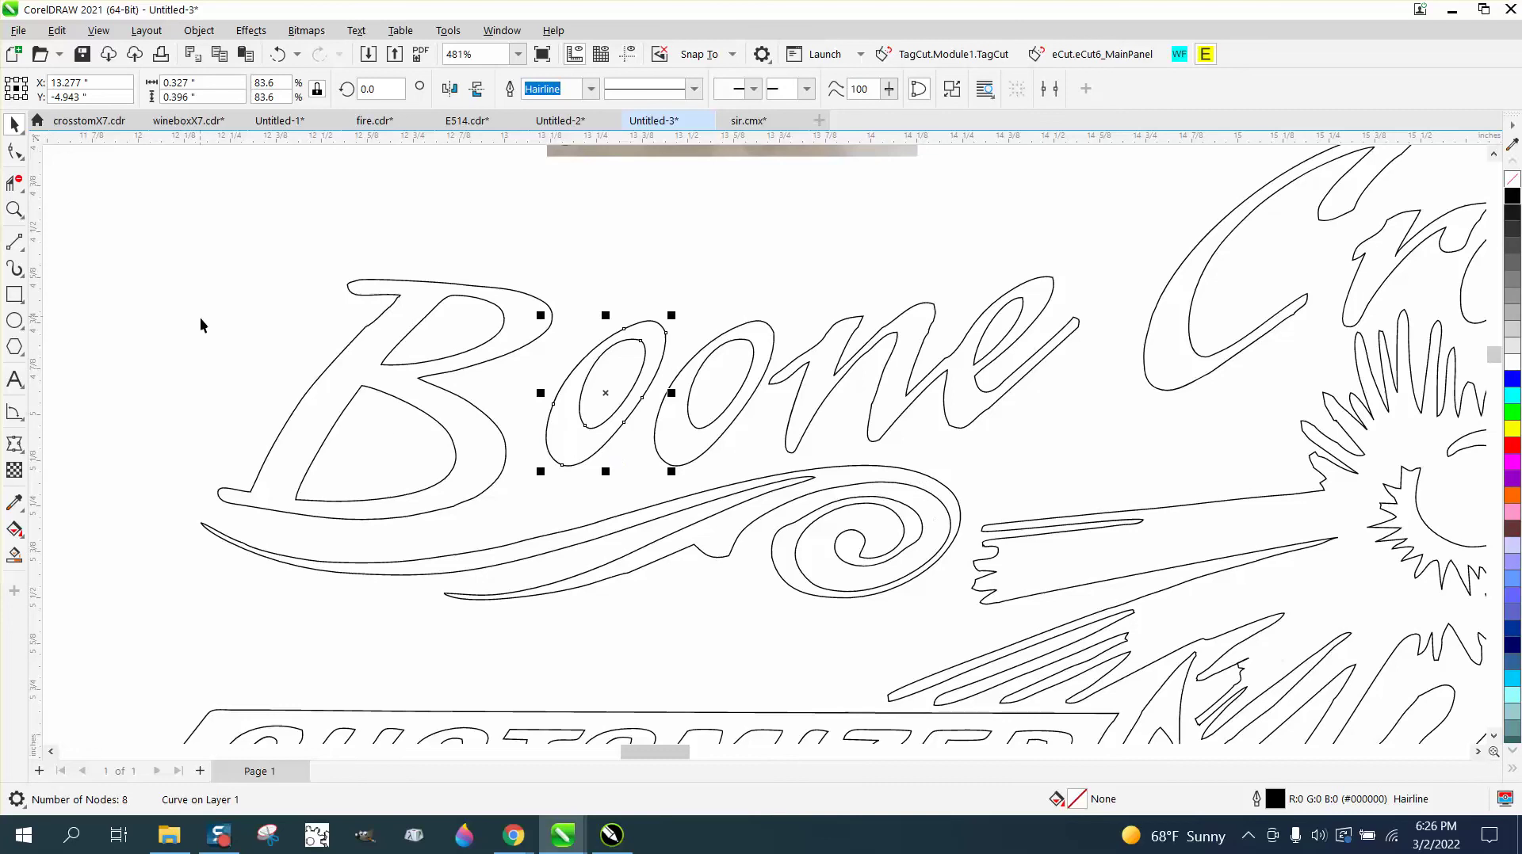
Step: Zoom out and move the reference photo up and to the left
{"action": "scroll", "coordinate": [305, 352], "scroll_direction": "down", "scroll_amount": 1}
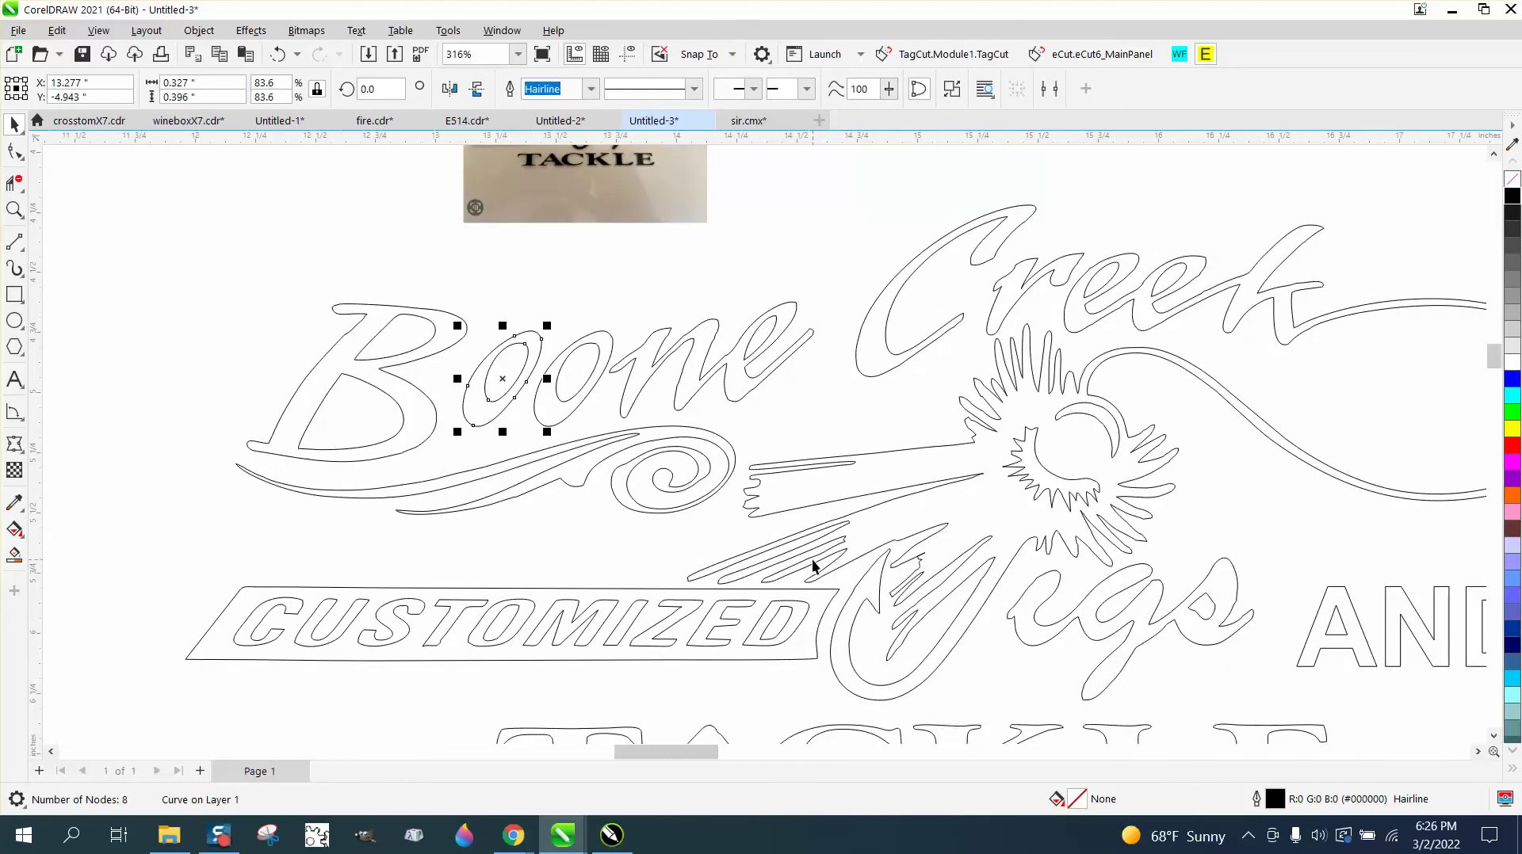
{"action": "scroll", "coordinate": [810, 563], "scroll_direction": "down", "scroll_amount": 1}
{"action": "scroll", "coordinate": [802, 552], "scroll_direction": "down", "scroll_amount": 3}
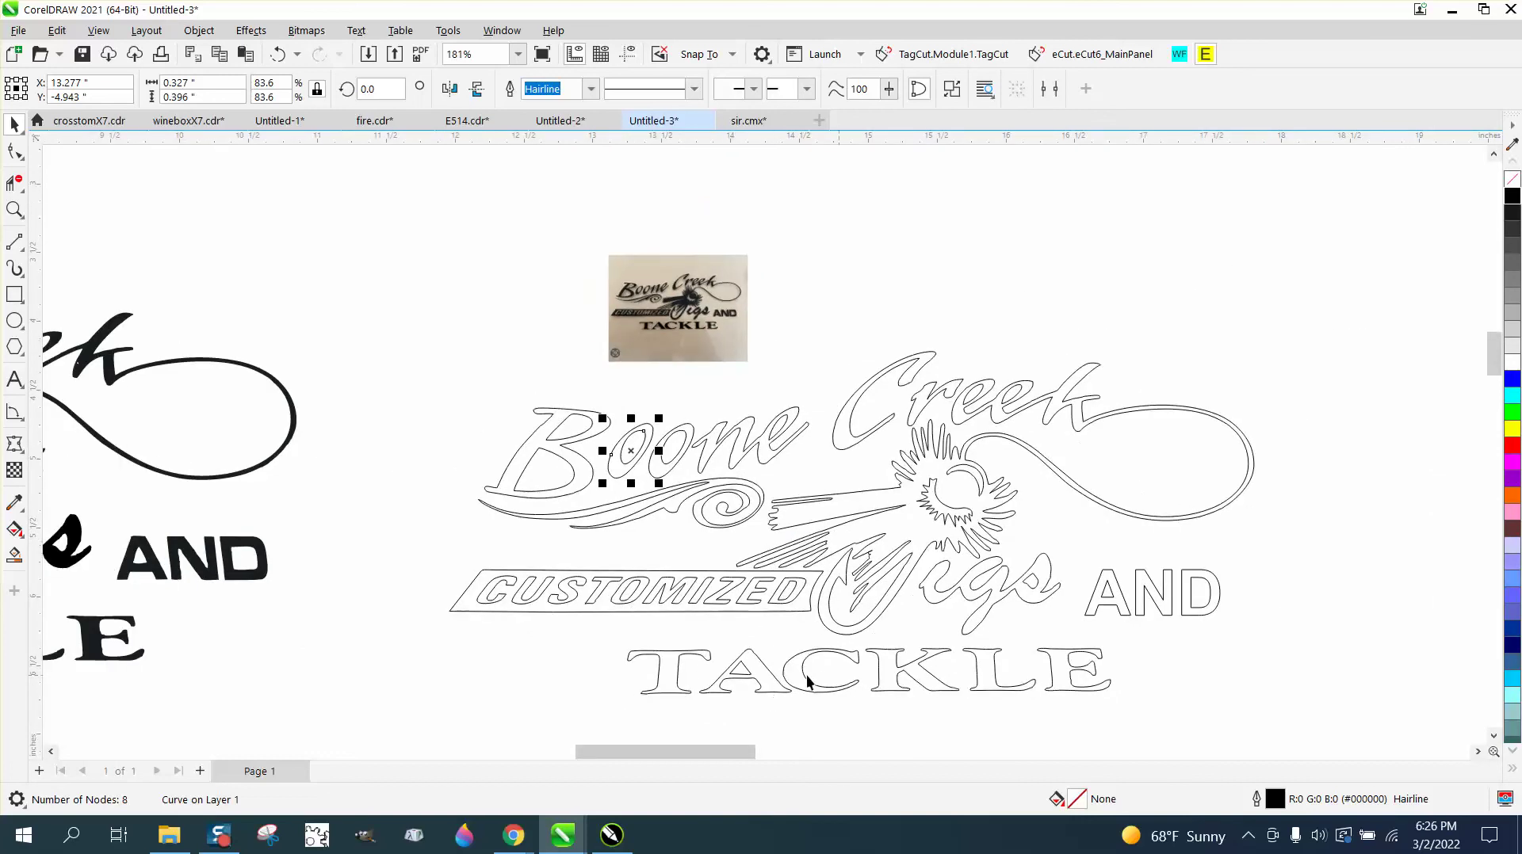
{"action": "scroll", "coordinate": [809, 669], "scroll_direction": "down", "scroll_amount": 3}
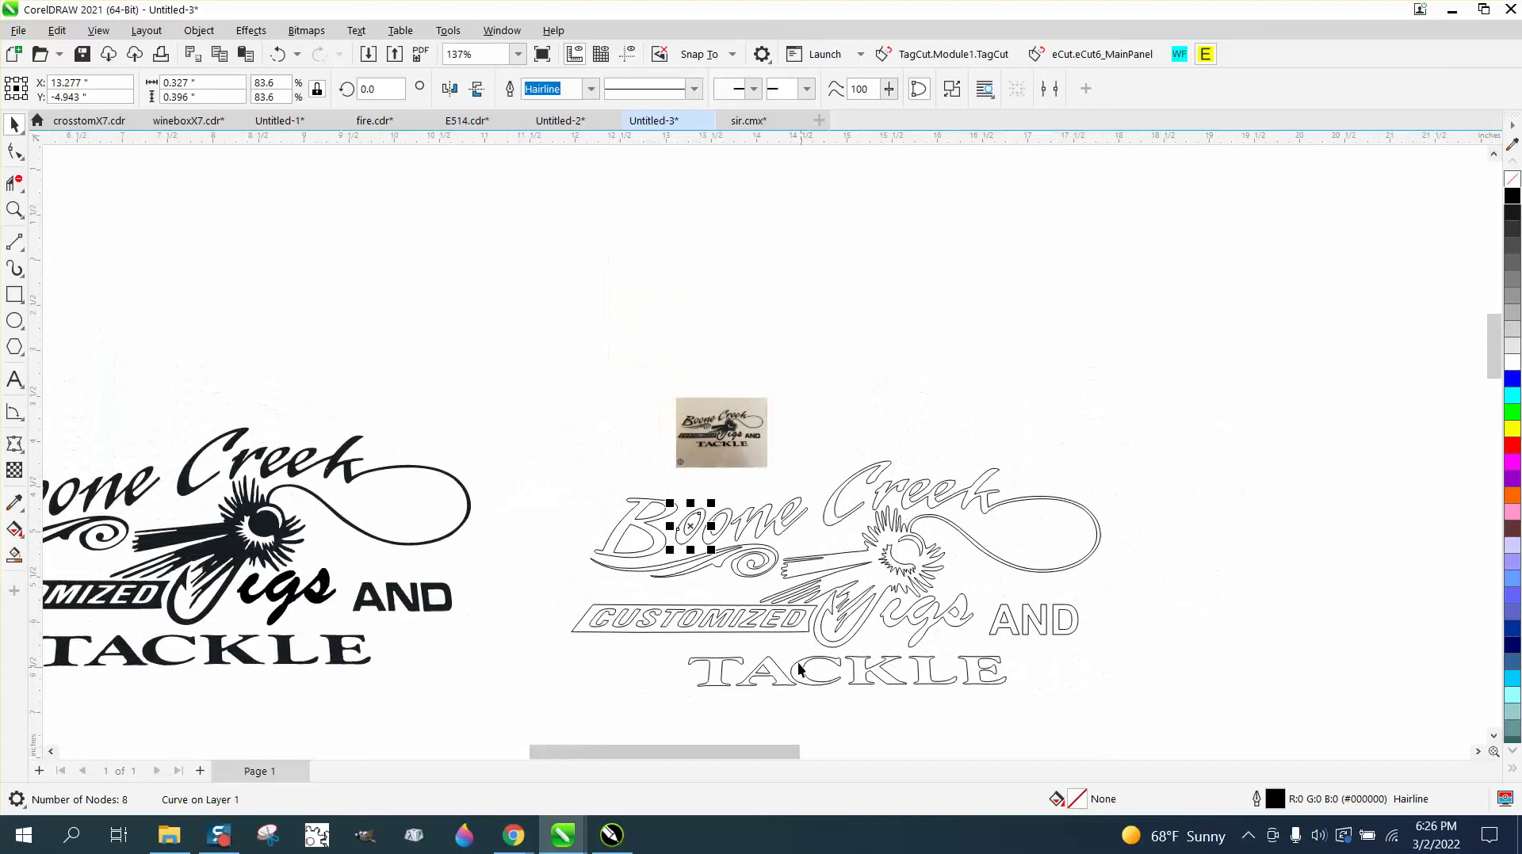
{"action": "left_click_drag", "start_coordinate": [697, 444], "coordinate": [591, 328]}
Step: Select all the traced Boone Creek outlines and fill them solid black
{"action": "left_click_drag", "start_coordinate": [543, 436], "coordinate": [1086, 713]}
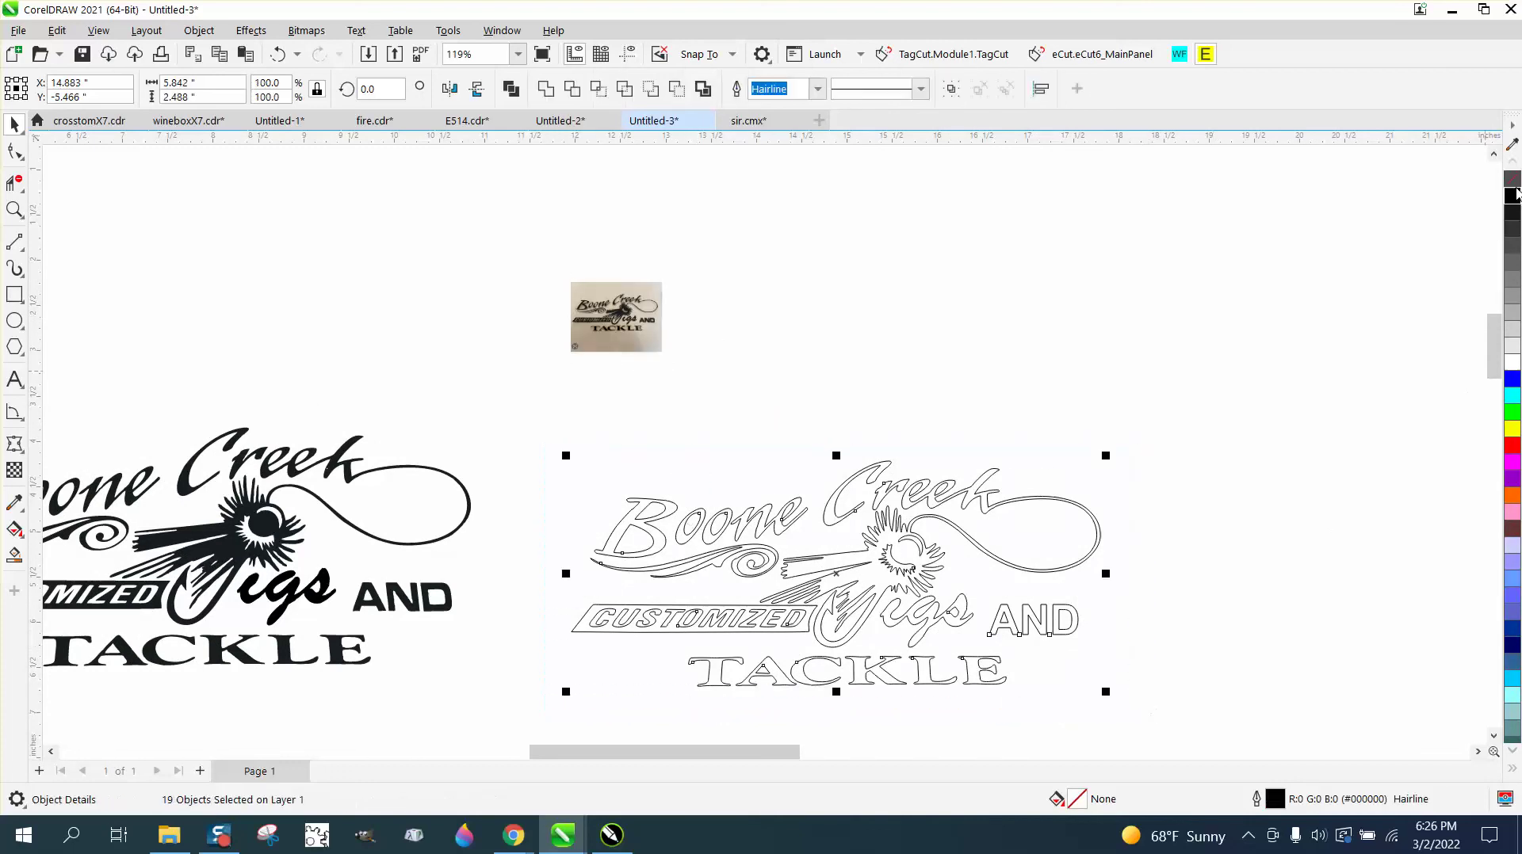
{"action": "left_click", "coordinate": [1512, 197]}
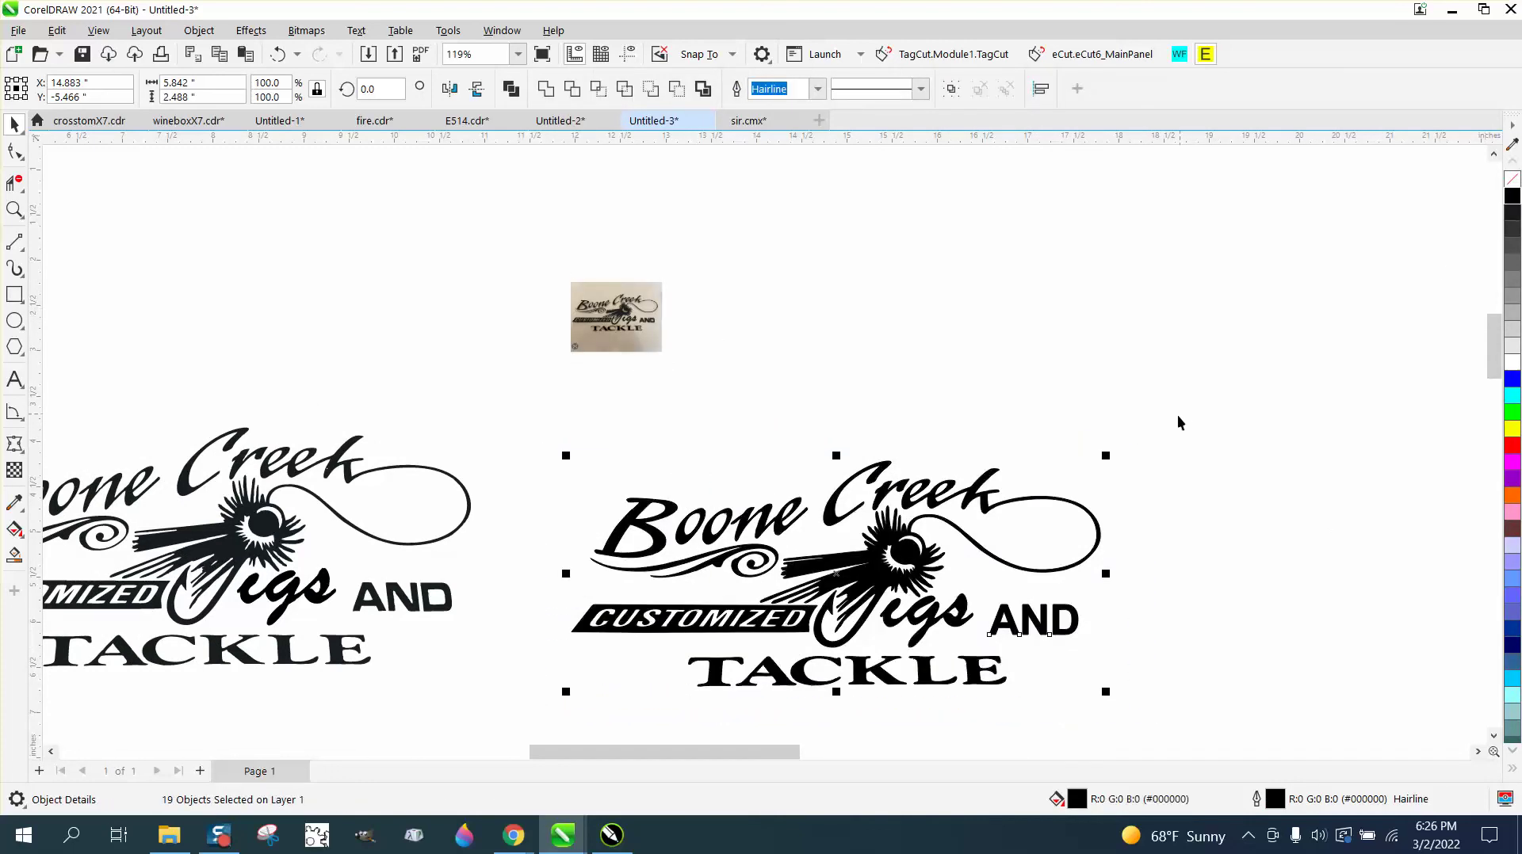
{"action": "left_click", "coordinate": [1085, 448]}
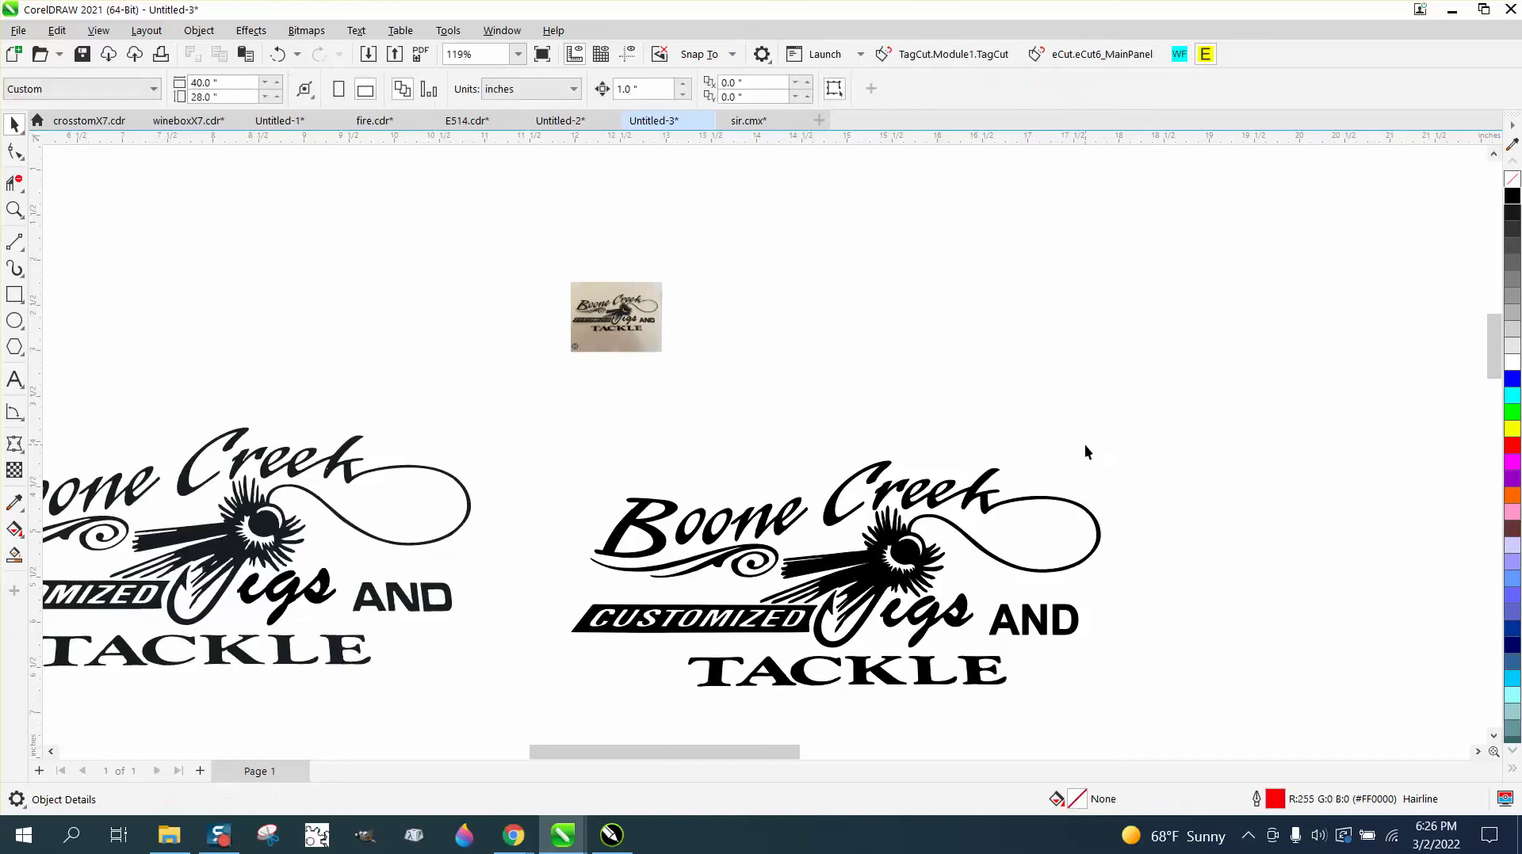